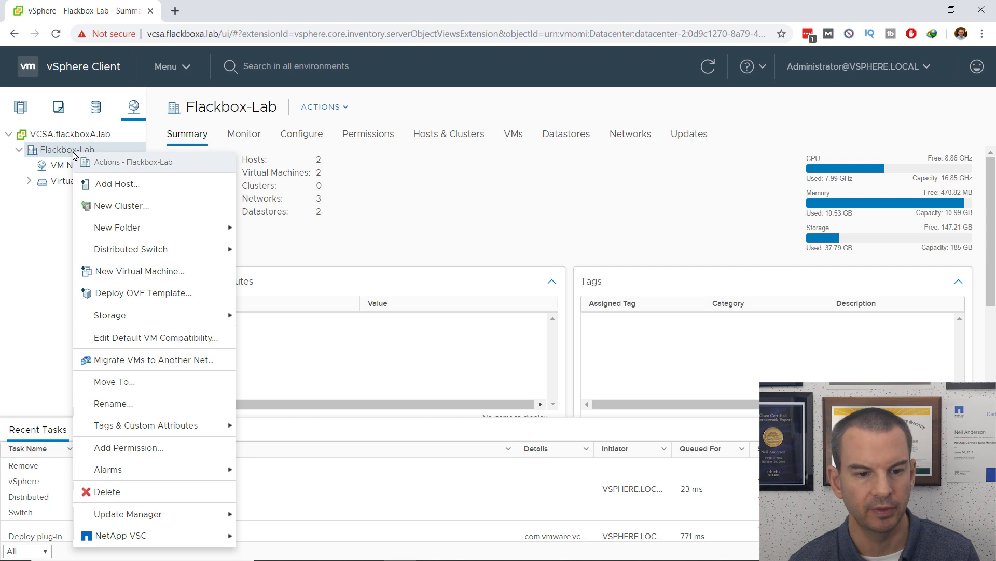
Start a new distributed switch in the Flackbox-Lab datacenter, named Storage Distributed Switch, with version 6.6.0 - ESXi 6.7 and later
{"action": "mouse_move", "coordinate": [157, 255]}
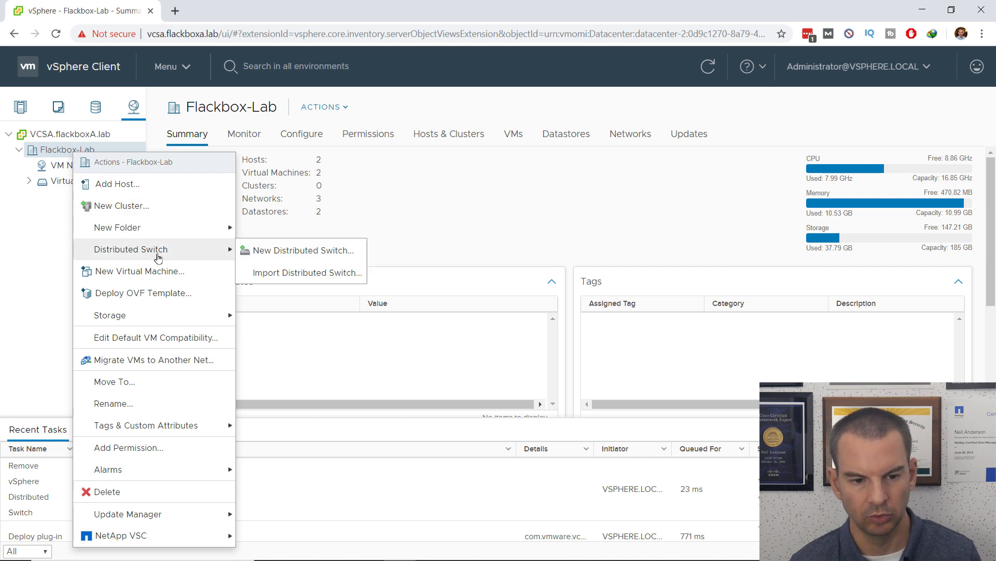
{"action": "left_click", "coordinate": [268, 257]}
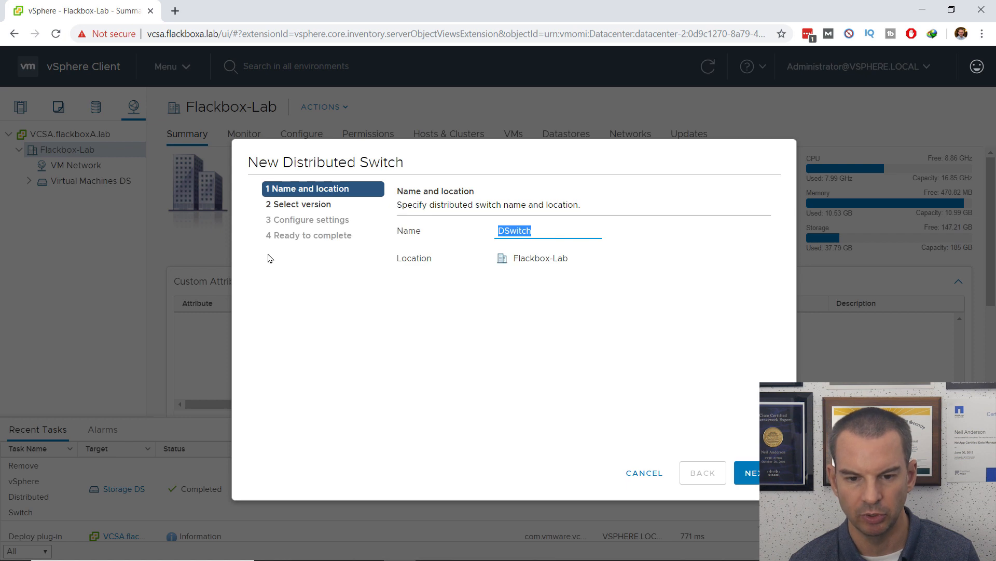
{"action": "type", "text": "S"}
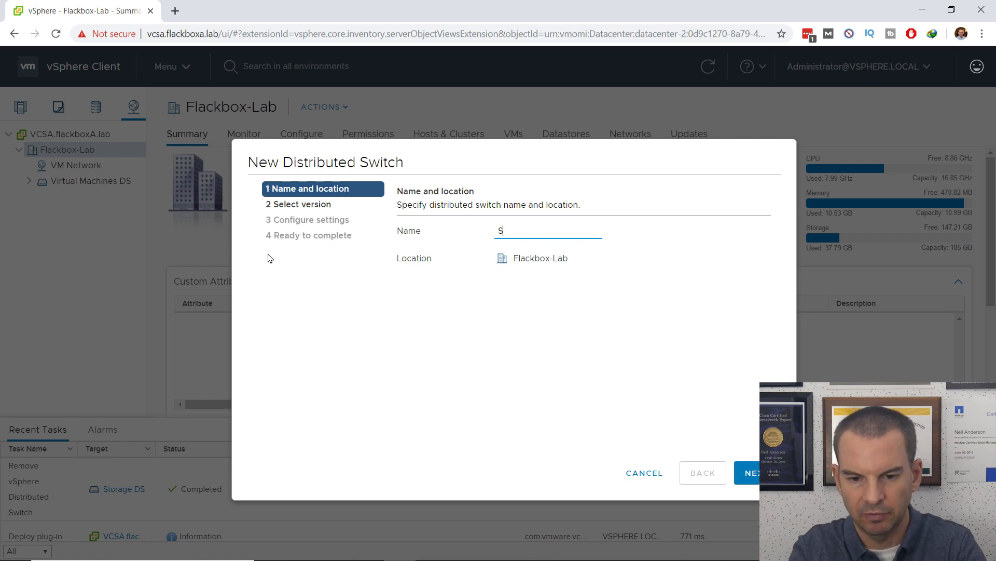
{"action": "type", "text": "torage "}
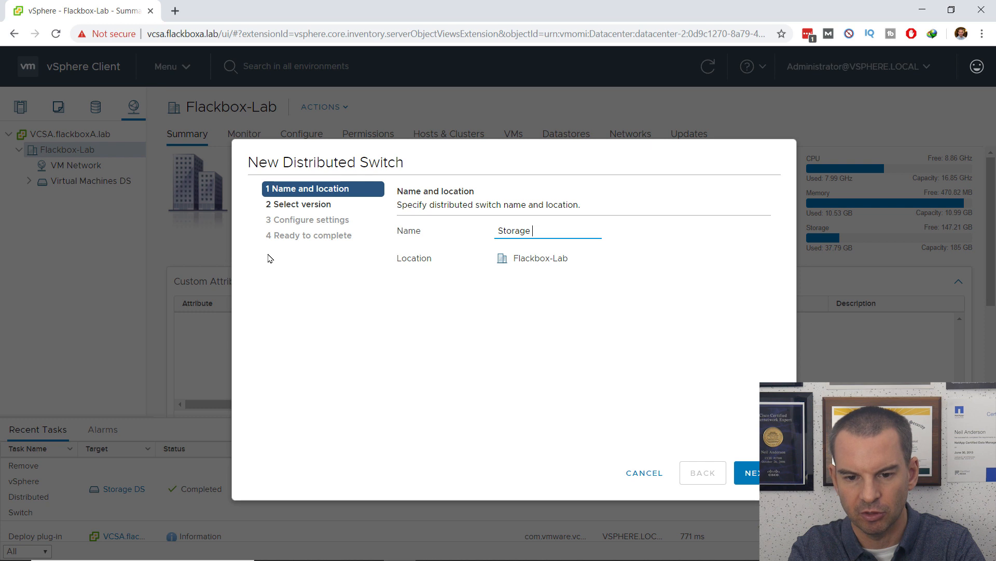
{"action": "type", "text": "Distri"}
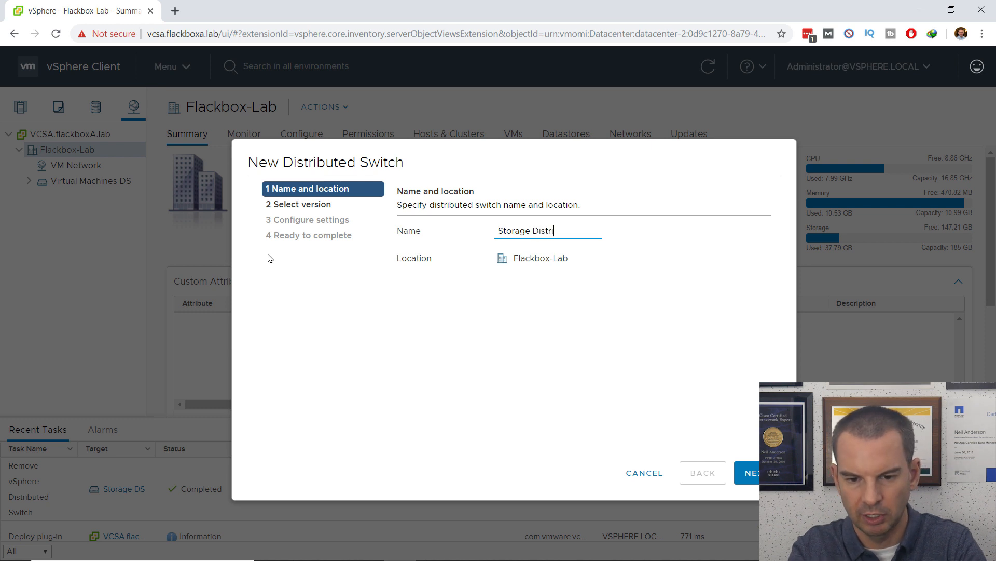
{"action": "type", "text": "buted Switch"}
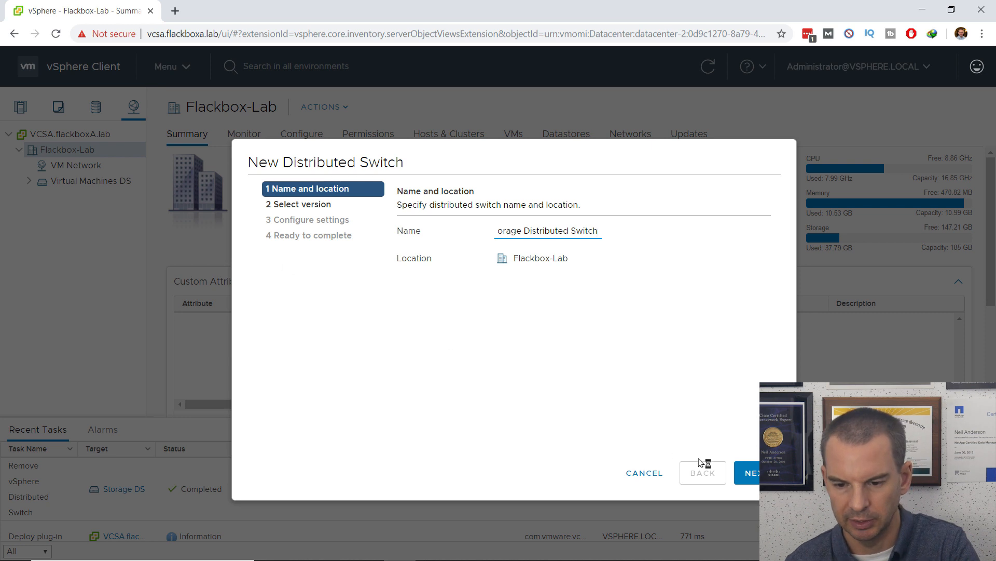
{"action": "left_click", "coordinate": [749, 480]}
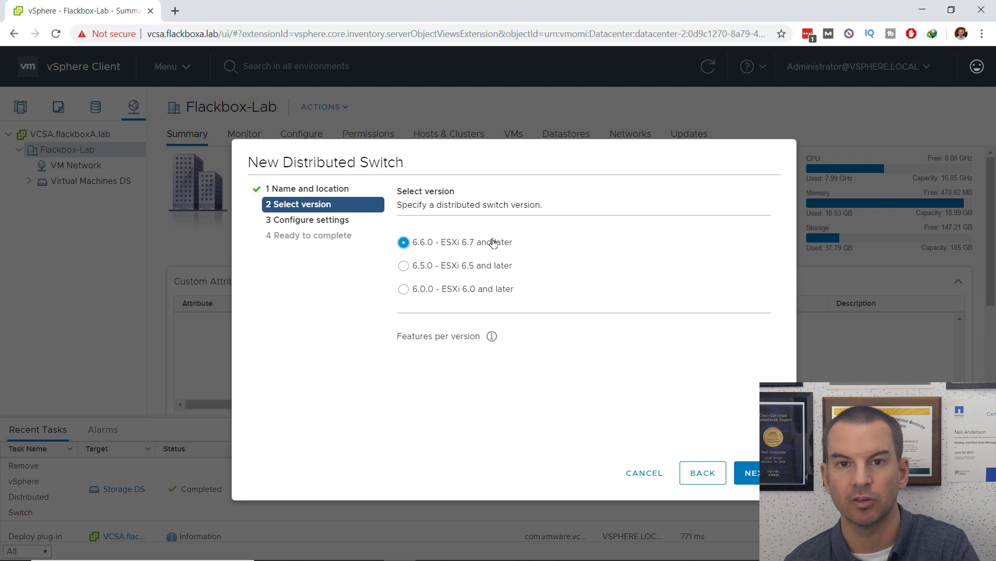
{"action": "left_click", "coordinate": [754, 473]}
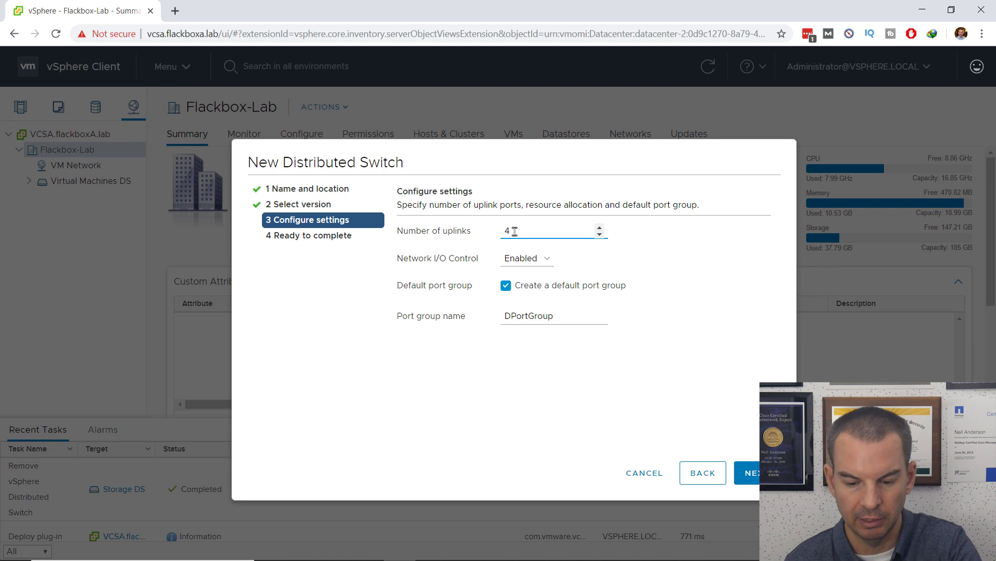
Set the number of uplinks to 2, disable creation of a default port group, and finish creating the distributed switch
{"action": "key", "text": "BackSpace"}
{"action": "type", "text": "2"}
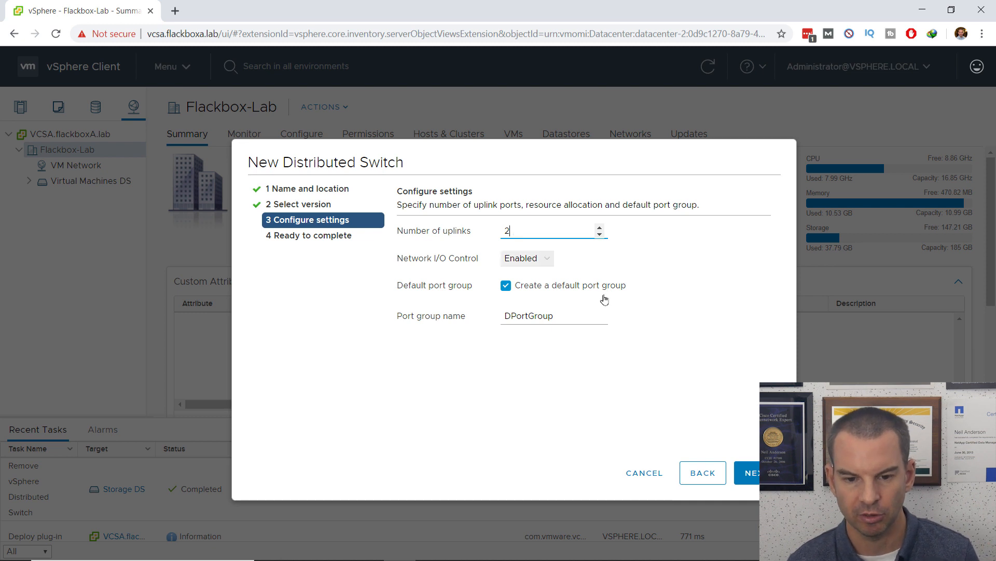
{"action": "left_click", "coordinate": [506, 287]}
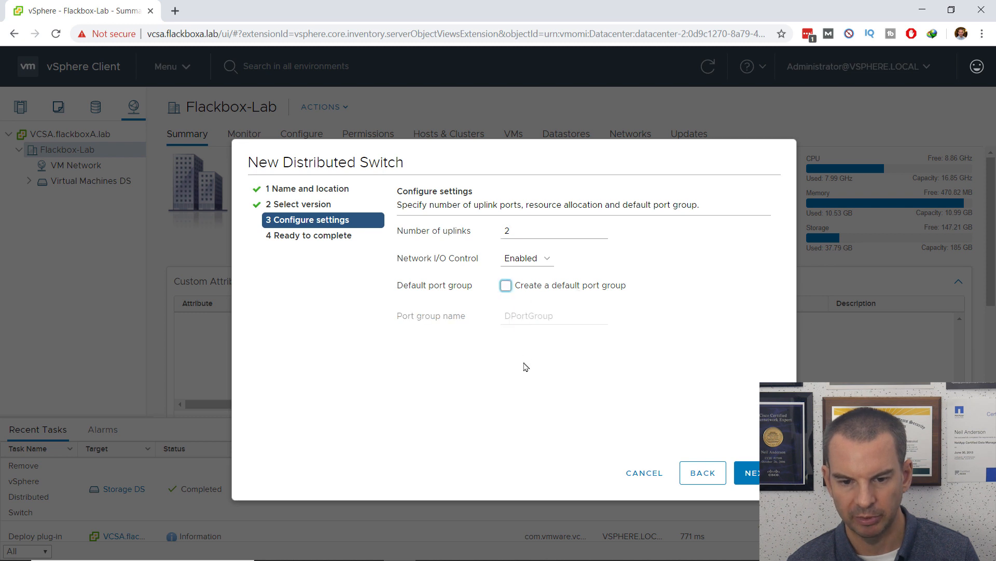
{"action": "left_click", "coordinate": [748, 473]}
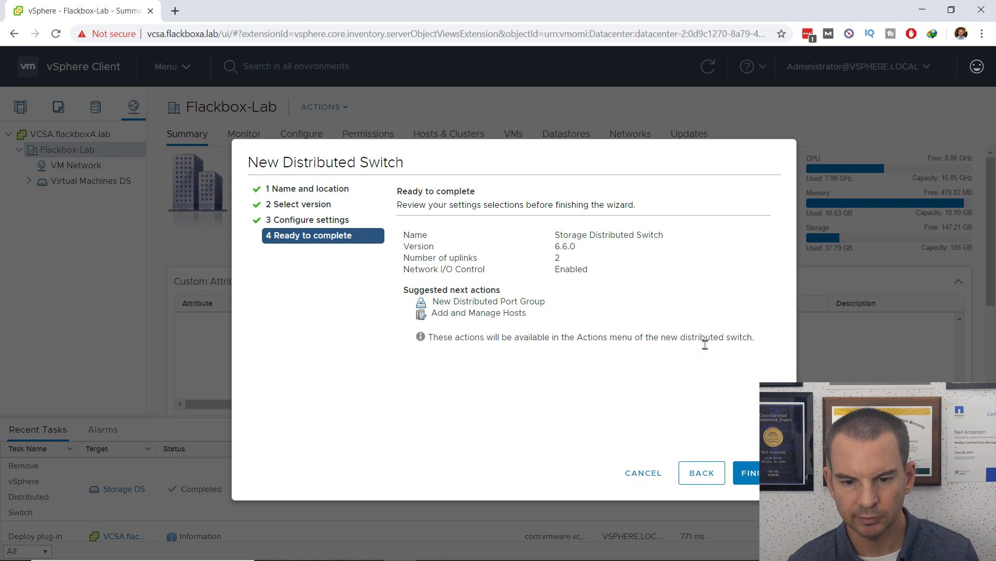
{"action": "left_click", "coordinate": [749, 469]}
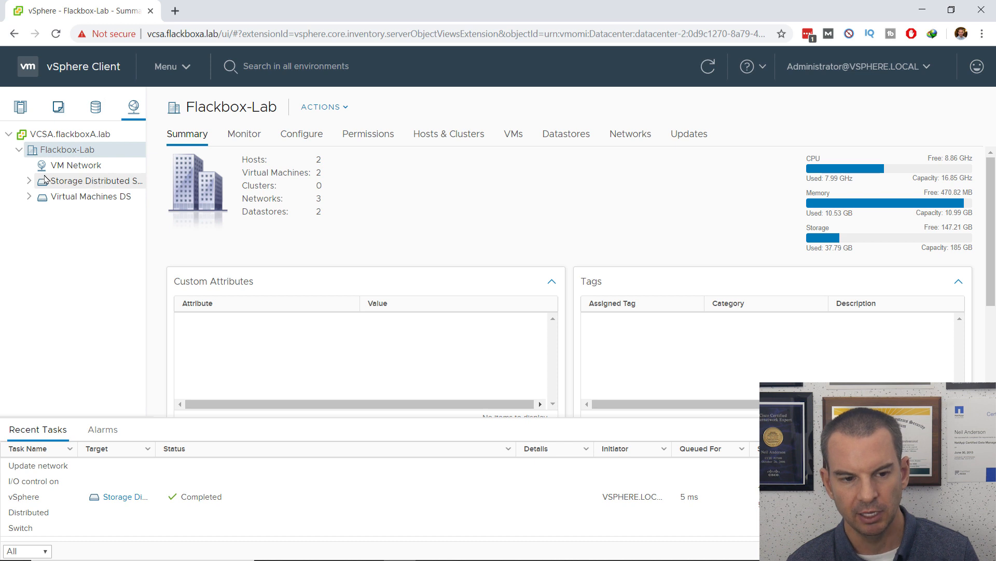
Start adding hosts to Storage Distributed Switch and select both 172.23.1.31 and 172.23.1.32
{"action": "left_click", "coordinate": [28, 181]}
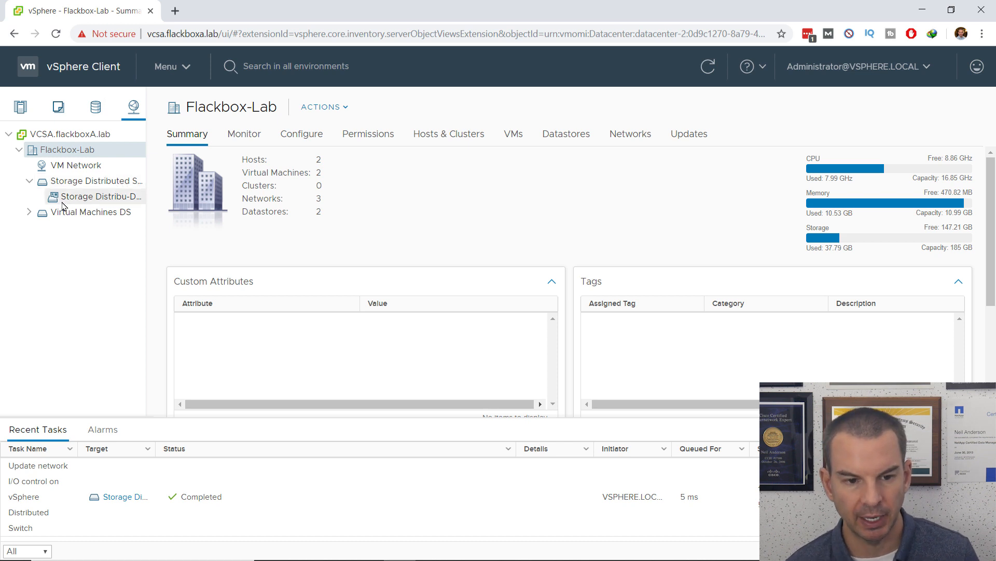
{"action": "right_click", "coordinate": [101, 186]}
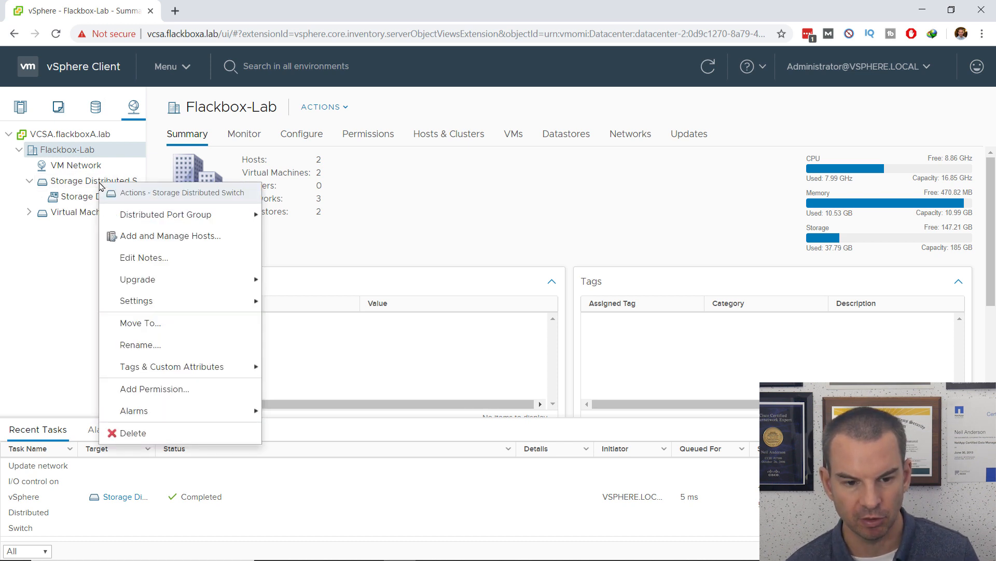
{"action": "left_click", "coordinate": [158, 238]}
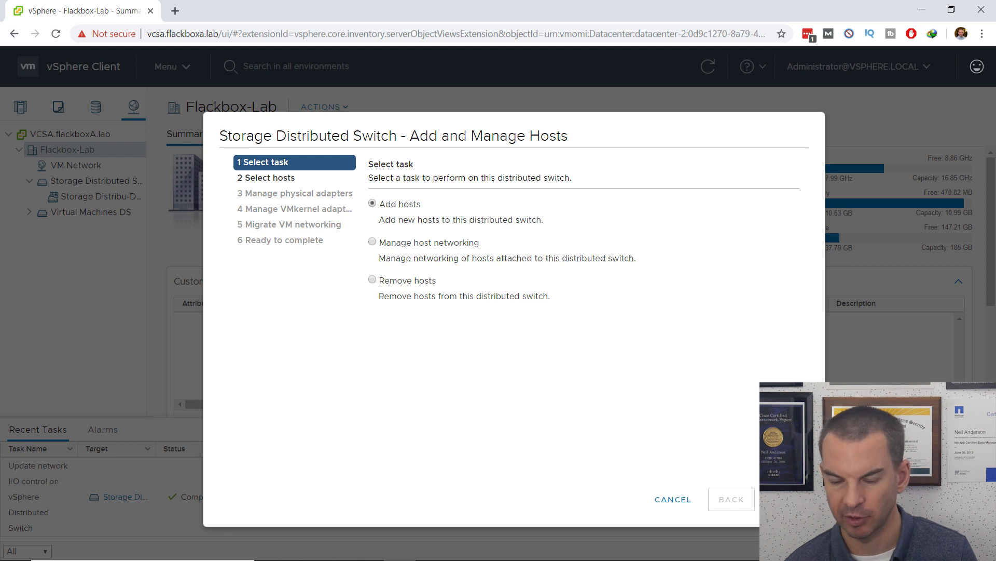
{"action": "left_click", "coordinate": [788, 499]}
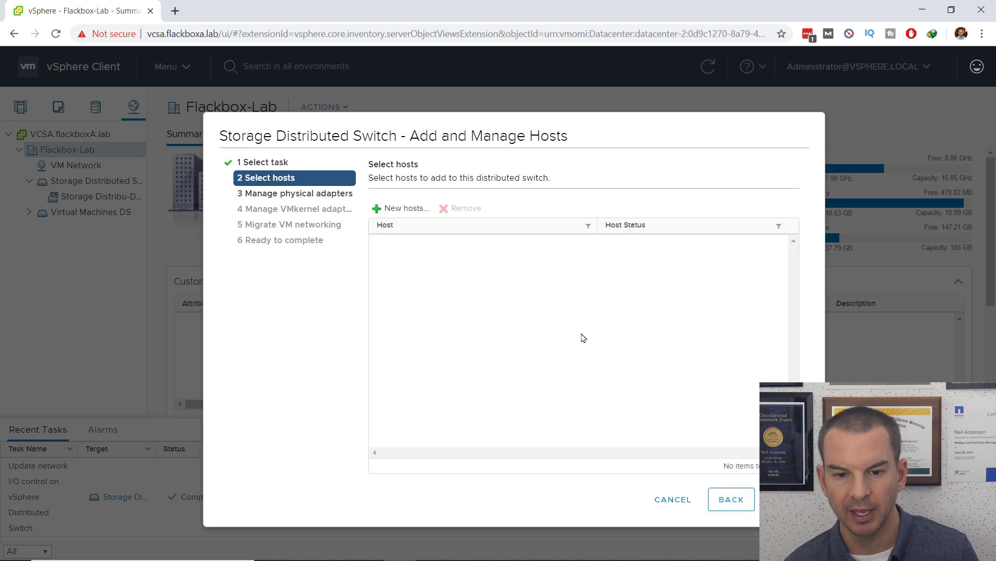
{"action": "left_click", "coordinate": [393, 213]}
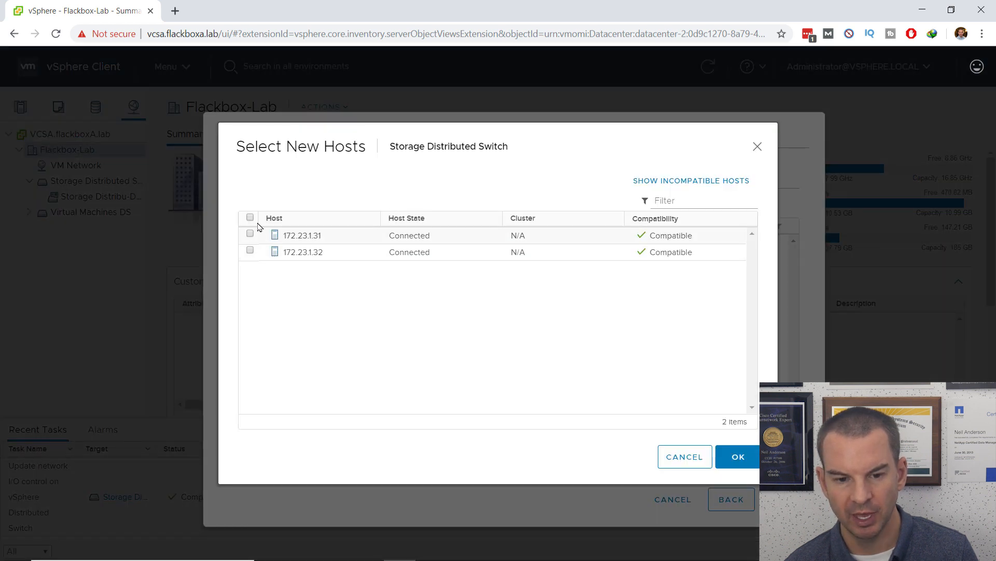
{"action": "left_click", "coordinate": [250, 216]}
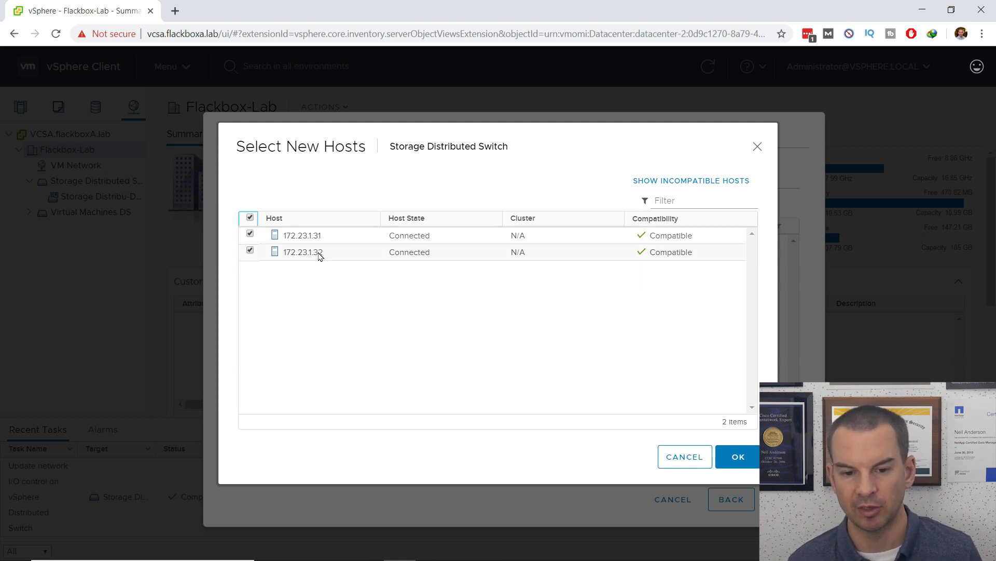
{"action": "left_click", "coordinate": [747, 466]}
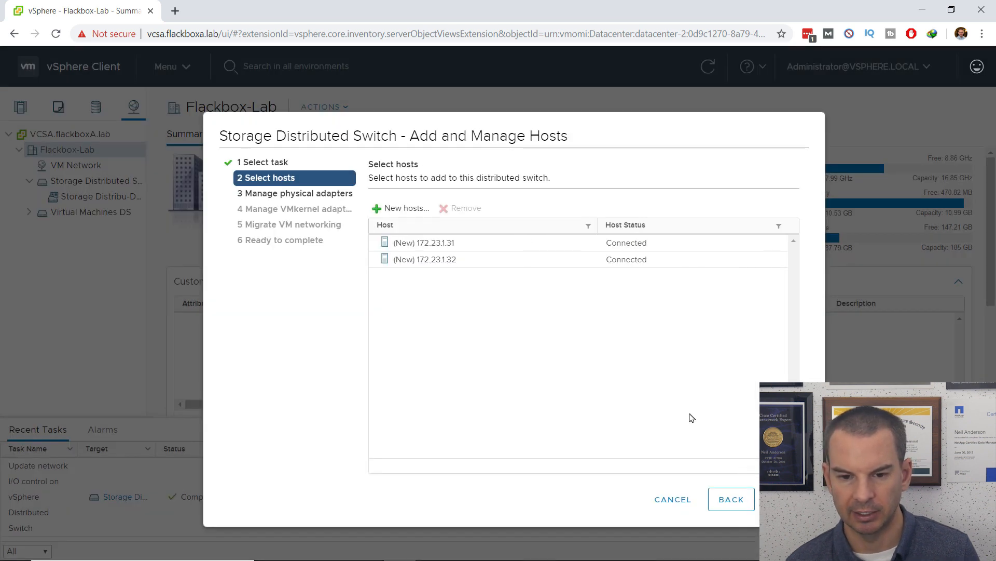
{"action": "left_click", "coordinate": [786, 499]}
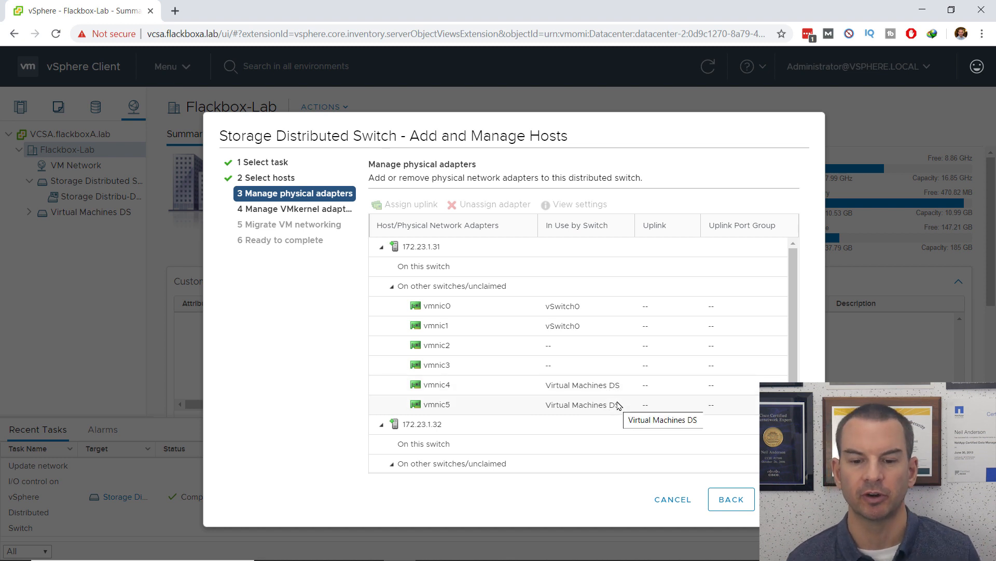
Assign vmnic2 on host 172.23.1.31 to Uplink 1 and apply this uplink assignment to the rest of the hosts
{"action": "scroll", "coordinate": [792, 356], "scroll_direction": "down", "scroll_amount": 3}
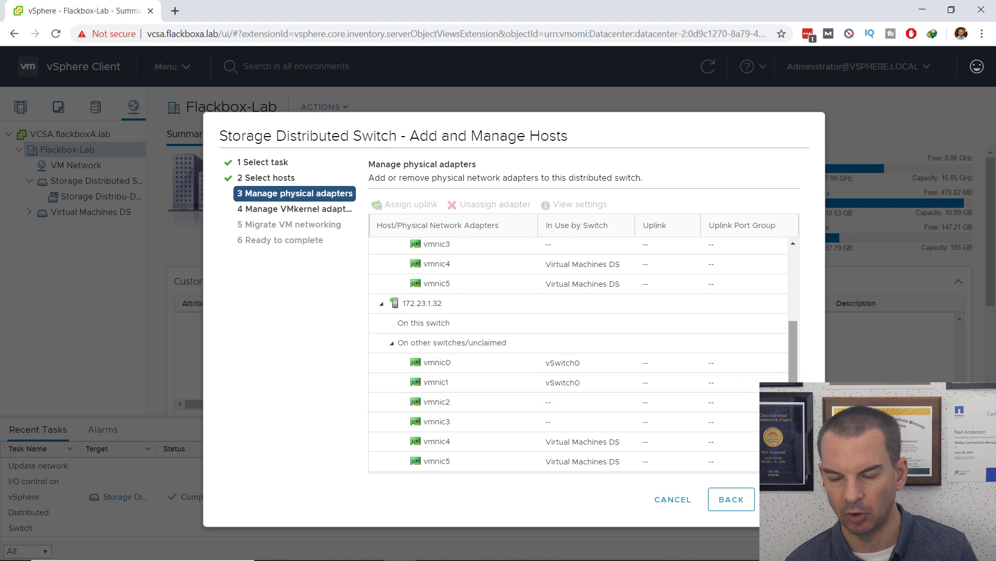
{"action": "scroll", "coordinate": [793, 380], "scroll_direction": "up", "scroll_amount": 1}
{"action": "scroll", "coordinate": [793, 381], "scroll_direction": "up", "scroll_amount": 2}
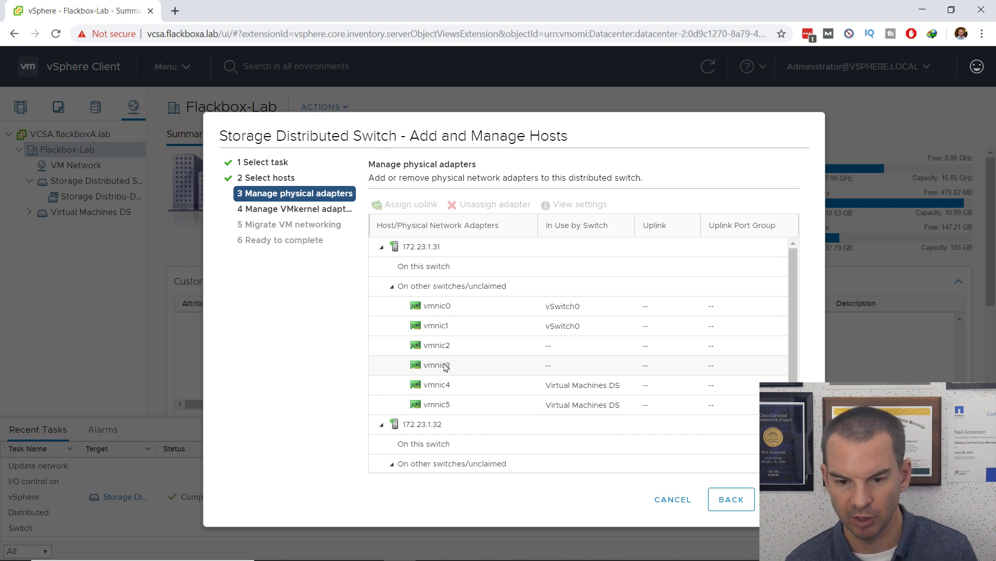
{"action": "left_click", "coordinate": [443, 347]}
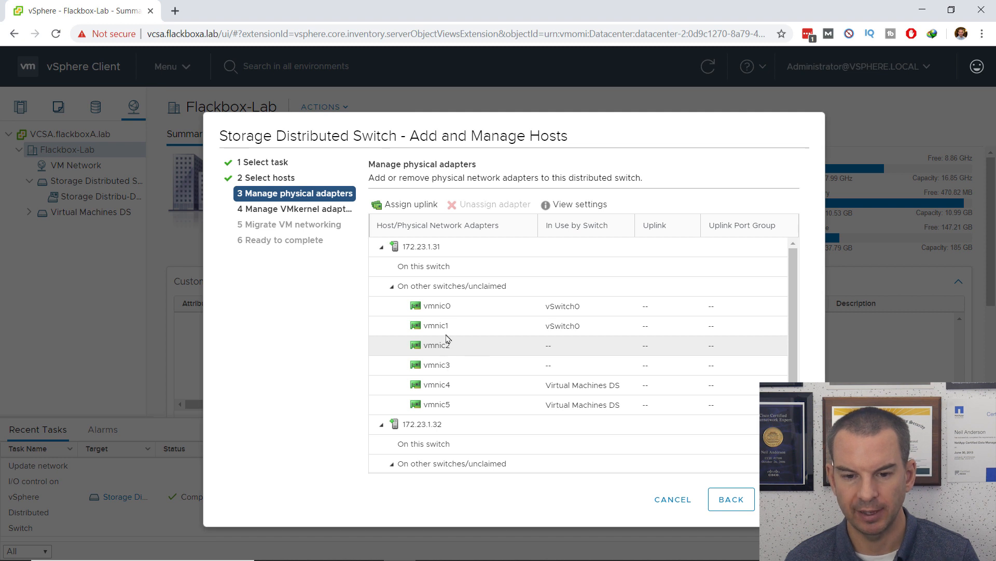
{"action": "left_click", "coordinate": [405, 205]}
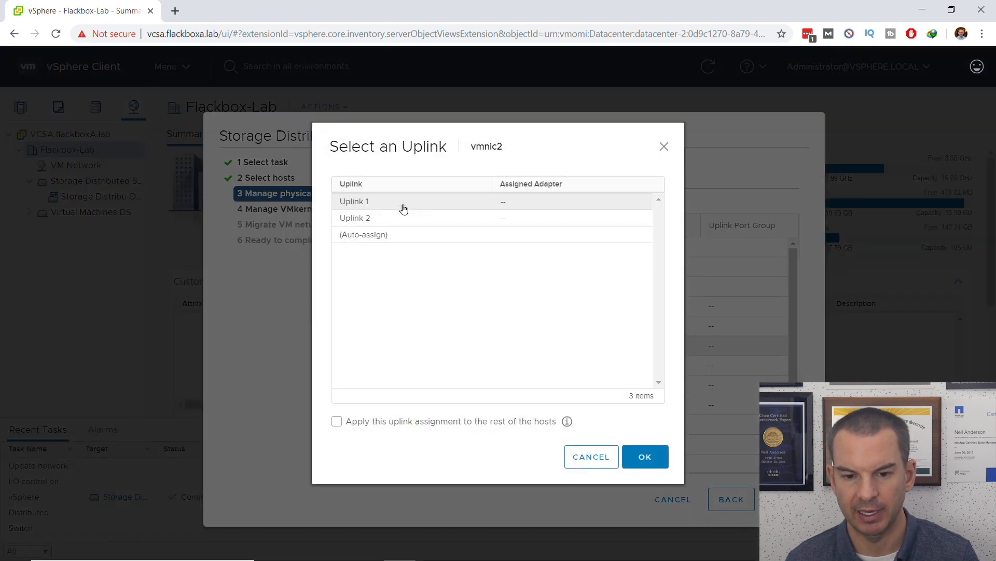
{"action": "left_click", "coordinate": [363, 205]}
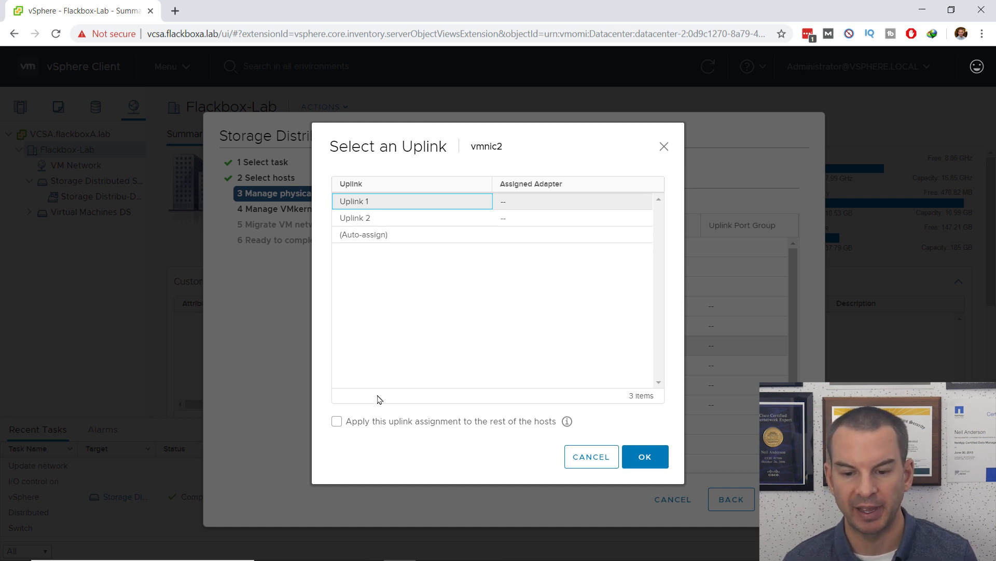
{"action": "left_click", "coordinate": [338, 424]}
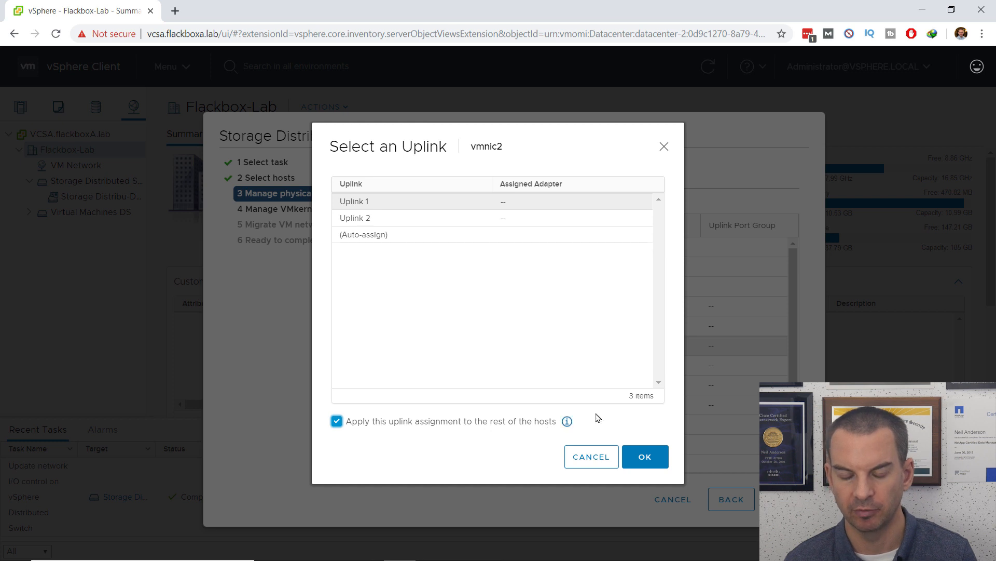
{"action": "left_click", "coordinate": [644, 457]}
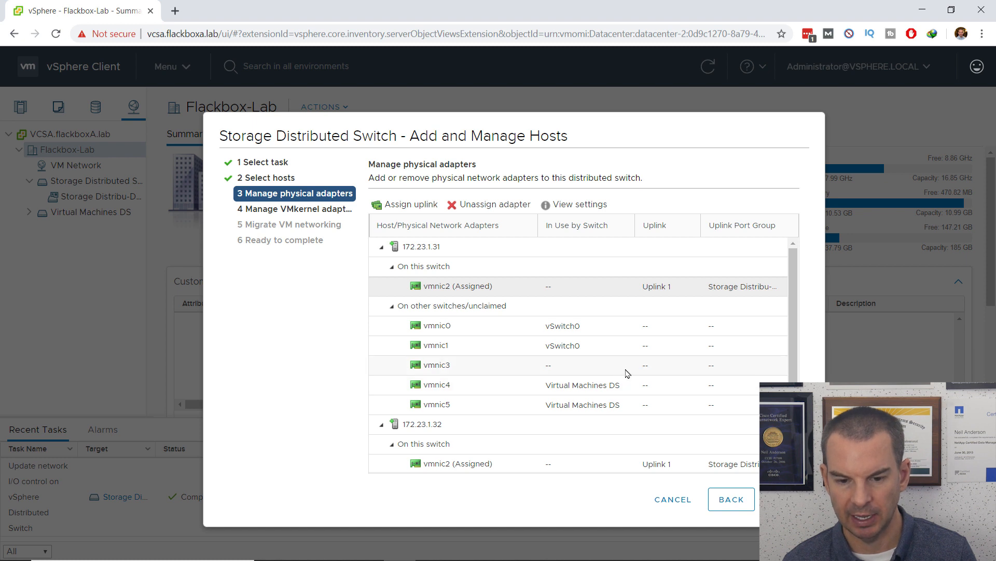
Assign vmnic3 on host 172.23.1.31 to Uplink 2 and apply this uplink assignment to the rest of the hosts
{"action": "scroll", "coordinate": [628, 372], "scroll_direction": "down", "scroll_amount": 1}
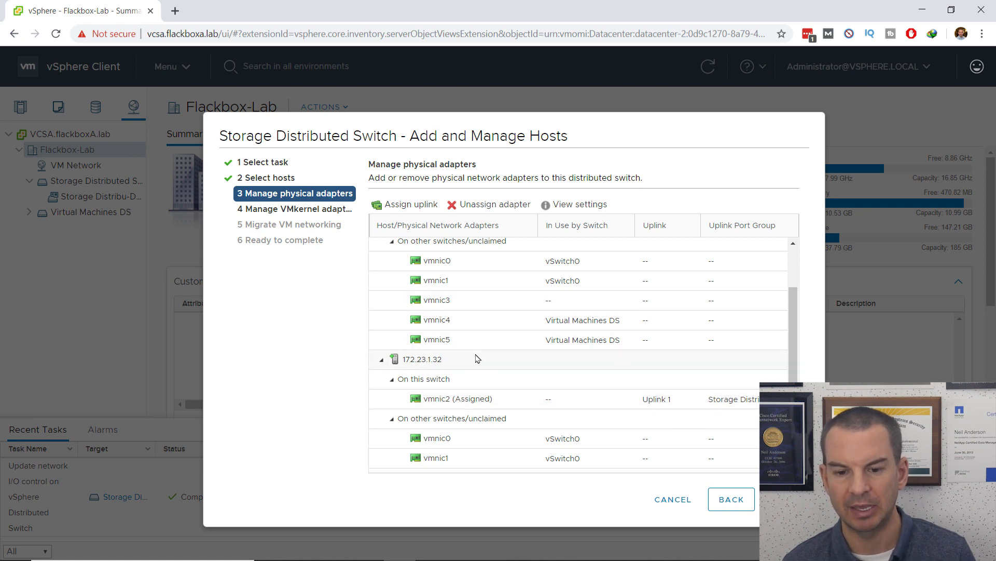
{"action": "left_click", "coordinate": [446, 304]}
{"action": "left_click", "coordinate": [411, 208]}
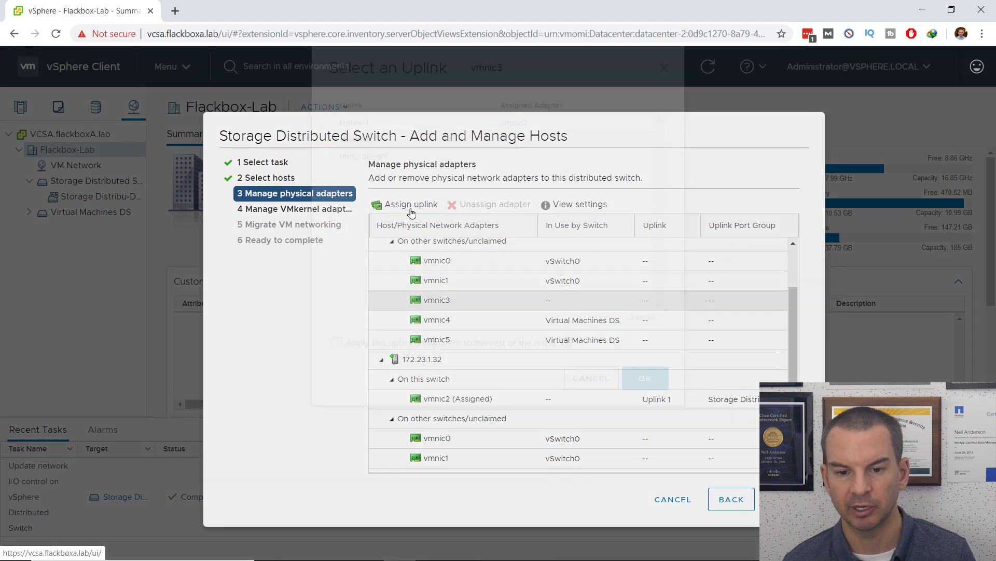
{"action": "left_click", "coordinate": [383, 217]}
{"action": "left_click", "coordinate": [337, 423]}
{"action": "left_click", "coordinate": [644, 458]}
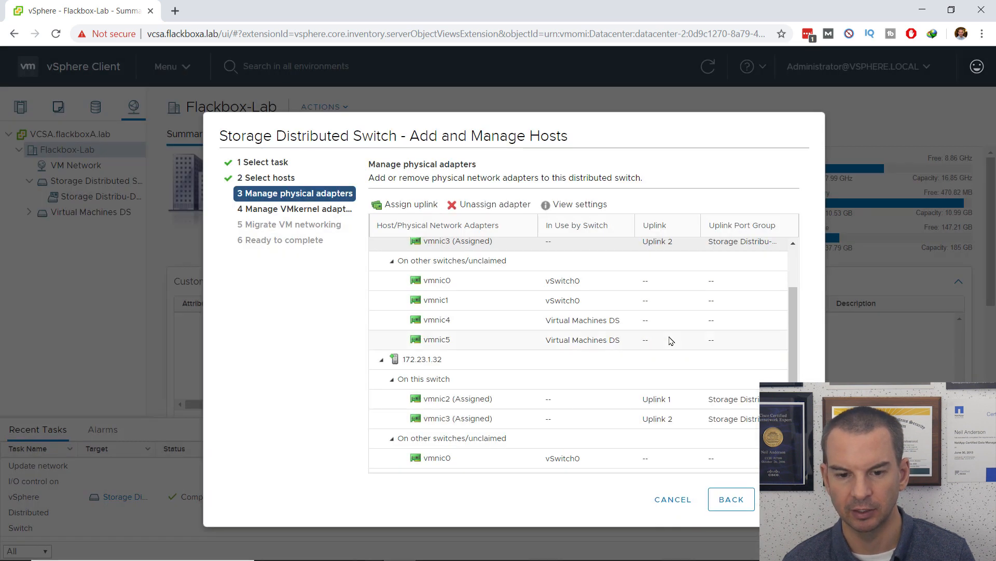
{"action": "scroll", "coordinate": [672, 338], "scroll_direction": "down", "scroll_amount": 2}
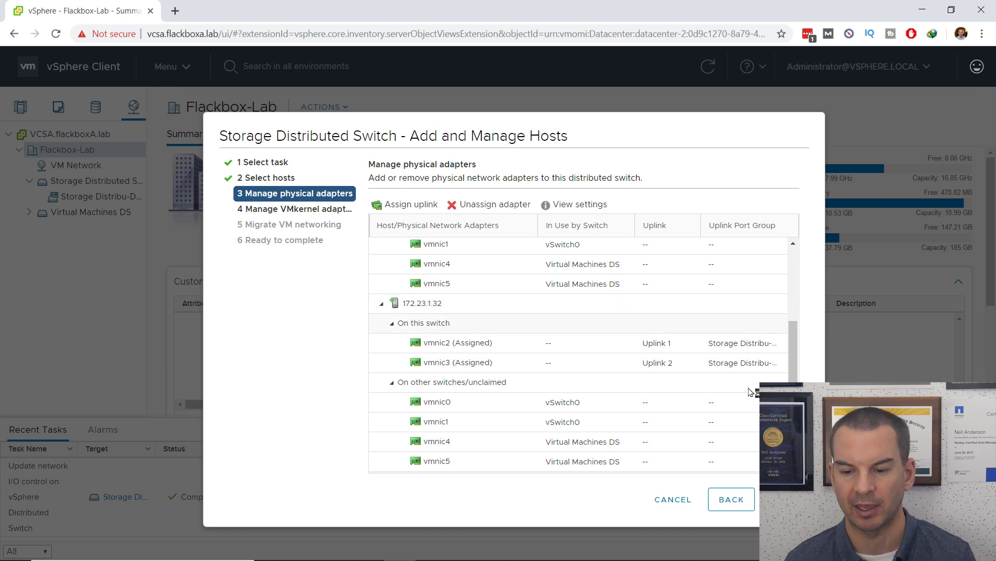
Finish adding the hosts to the distributed switch without migrating any VMkernel adapters or virtual machine networking
{"action": "left_click", "coordinate": [787, 499]}
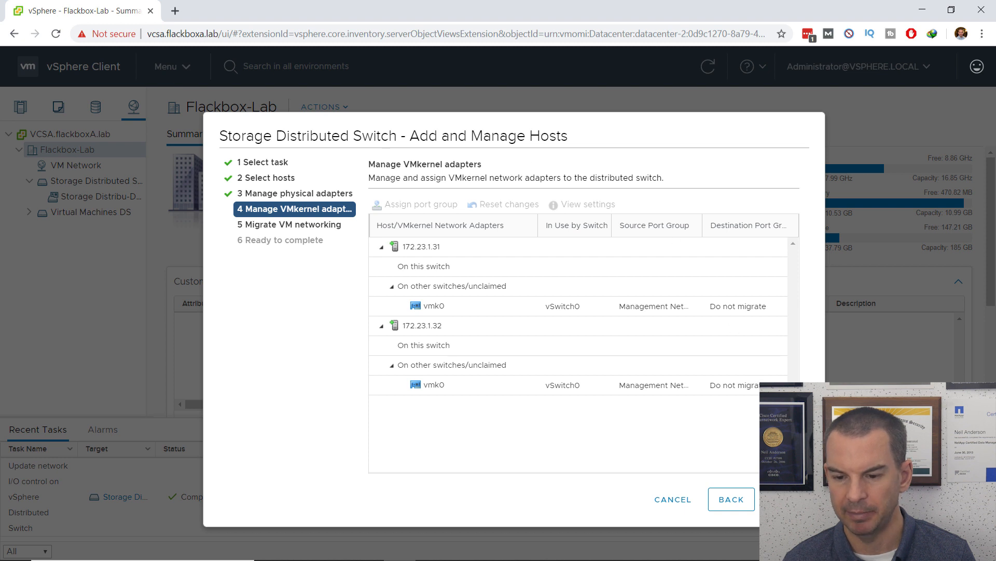
{"action": "left_click", "coordinate": [786, 498]}
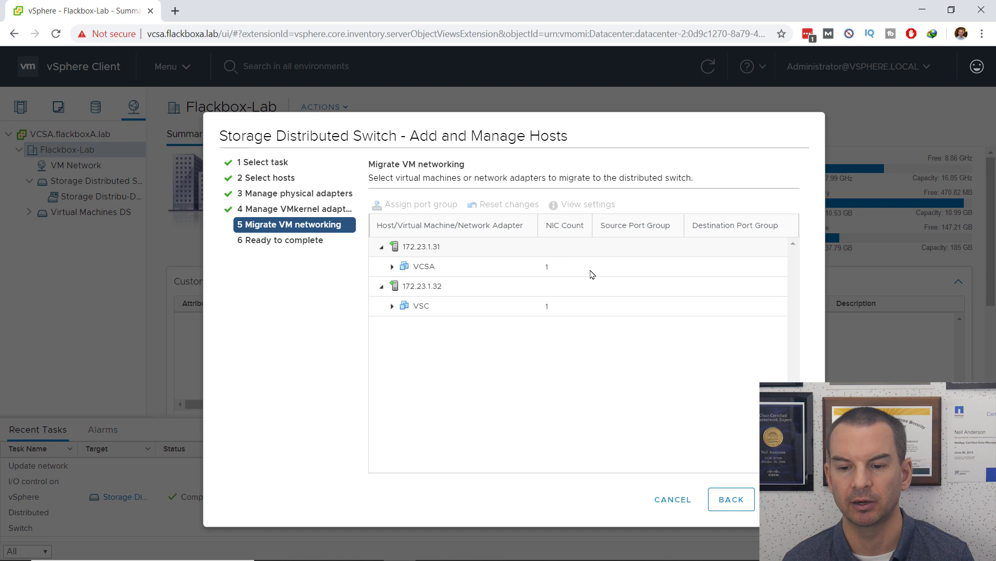
{"action": "left_click", "coordinate": [785, 499]}
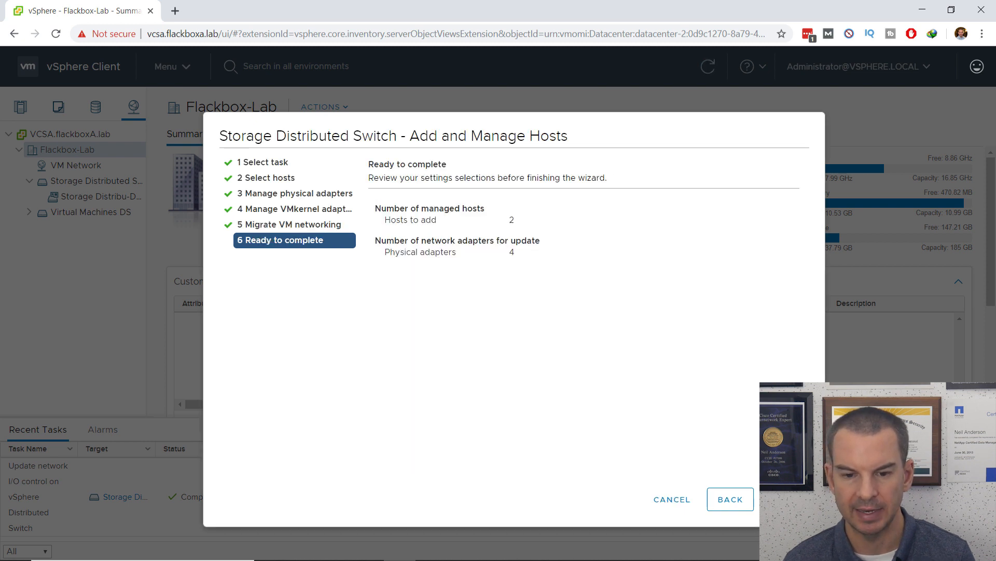
{"action": "left_click", "coordinate": [786, 499]}
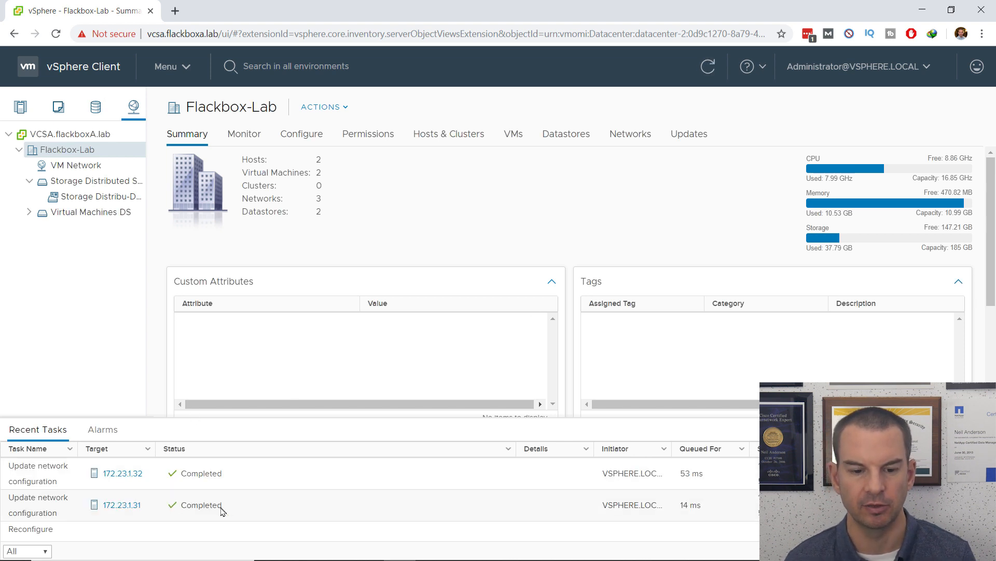
Examine the Storage Distributed Switch topology, expanding Uplink 1 and Uplink 2 to check which host adapters are attached
{"action": "left_click", "coordinate": [90, 182]}
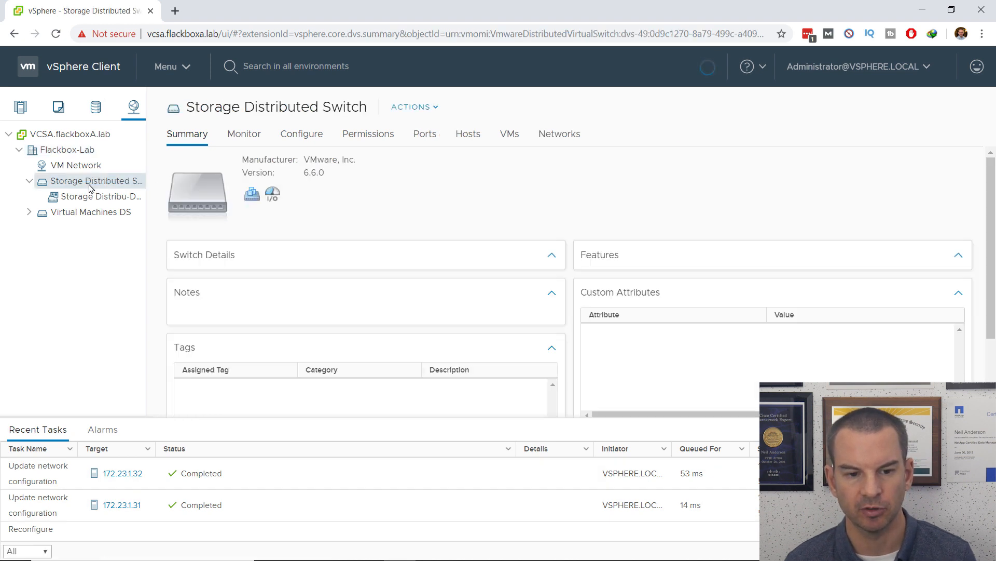
{"action": "left_click", "coordinate": [296, 144]}
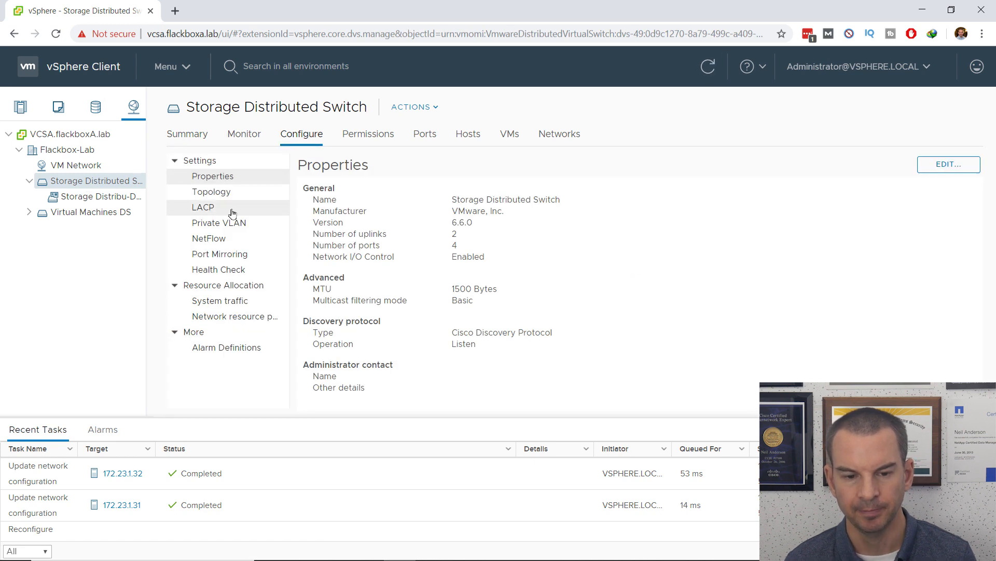
{"action": "left_click", "coordinate": [216, 193]}
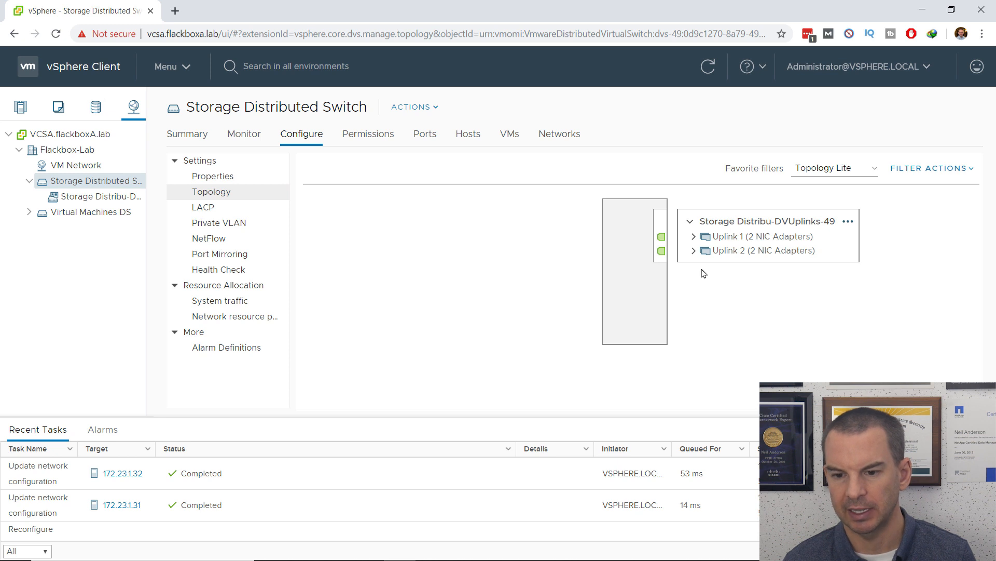
{"action": "left_click", "coordinate": [694, 237]}
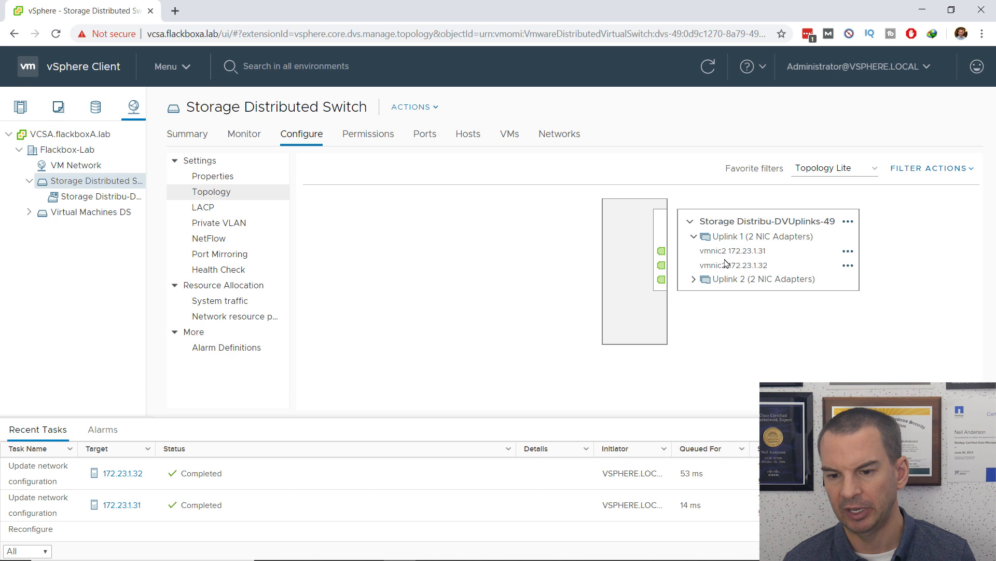
{"action": "left_click", "coordinate": [694, 281]}
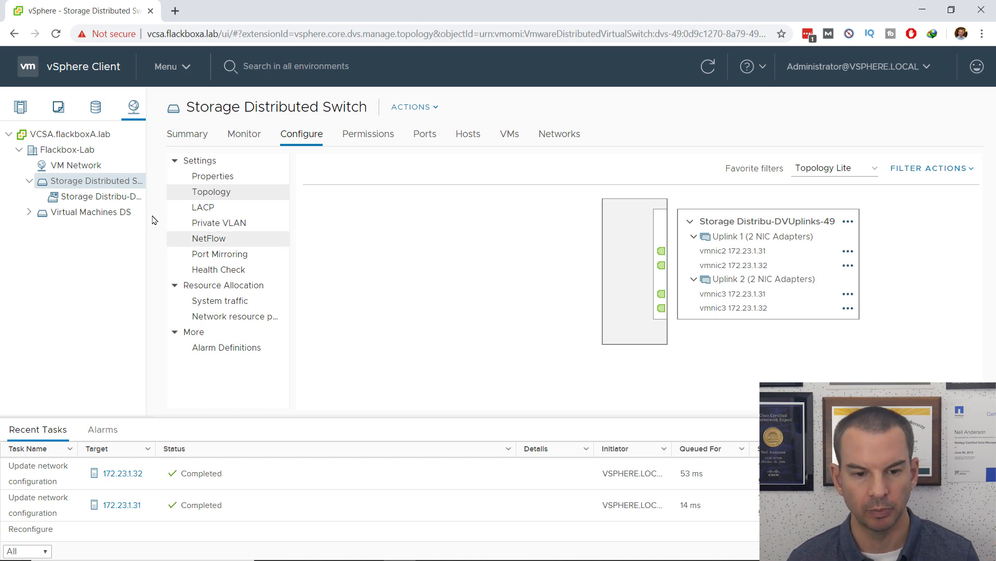
Start a new distributed port group named NFS on Storage Distributed Switch
{"action": "right_click", "coordinate": [71, 187]}
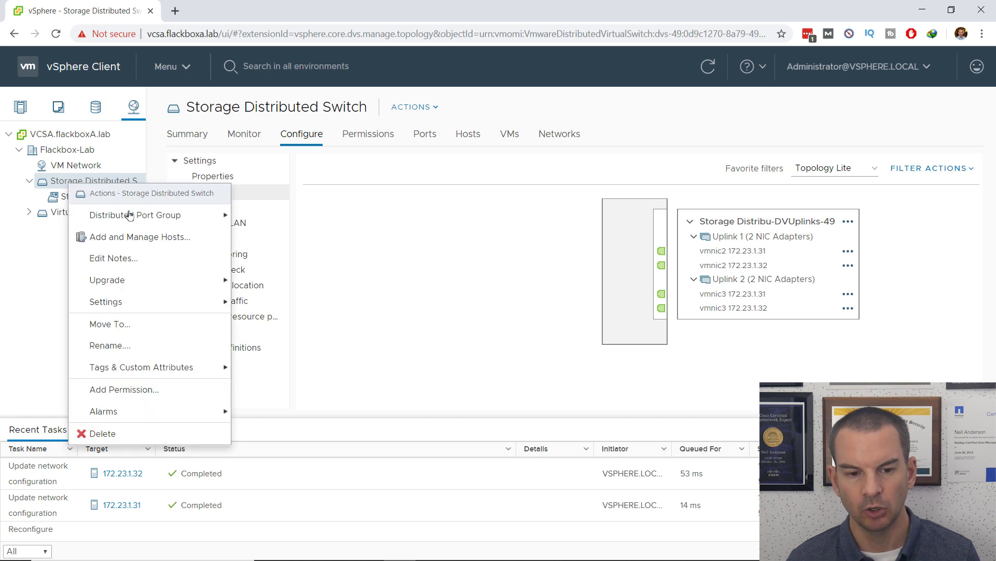
{"action": "mouse_move", "coordinate": [129, 218]}
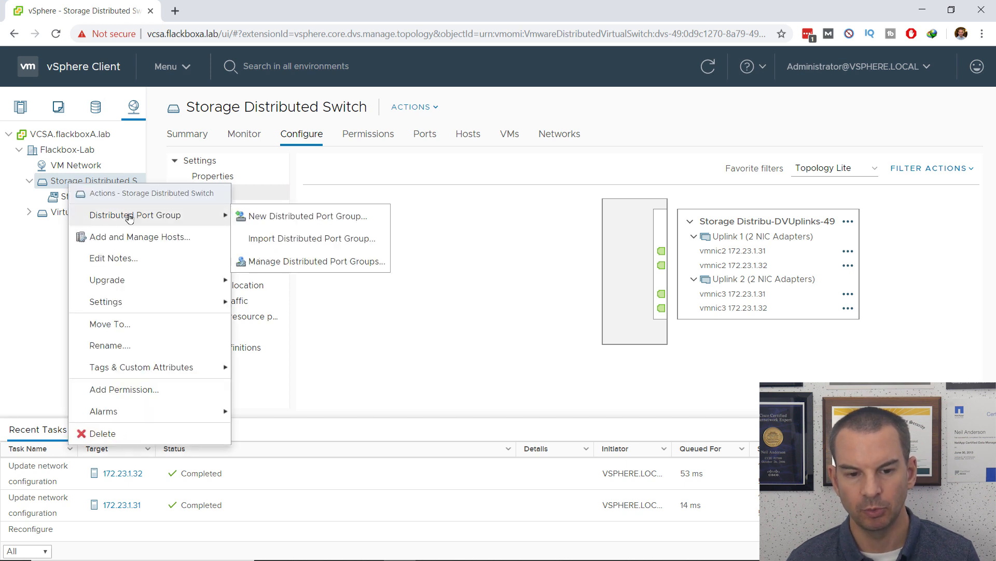
{"action": "left_click", "coordinate": [284, 225]}
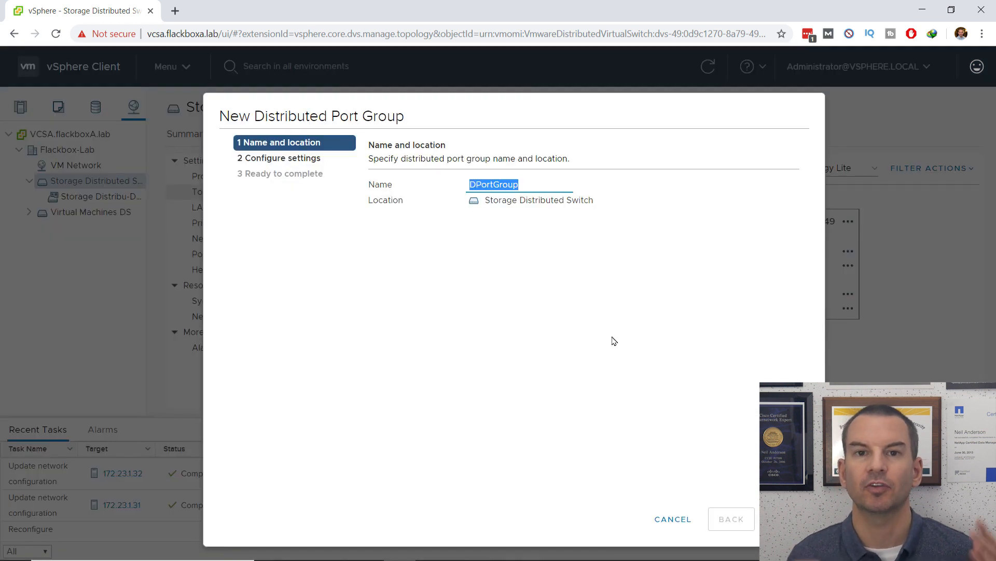
{"action": "type", "text": "NFS"}
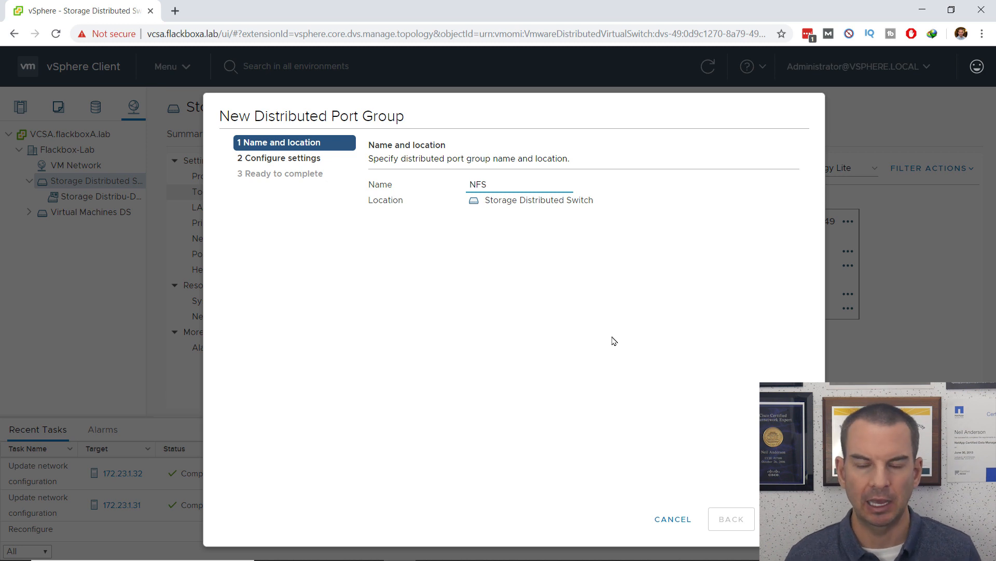
{"action": "left_click", "coordinate": [792, 519]}
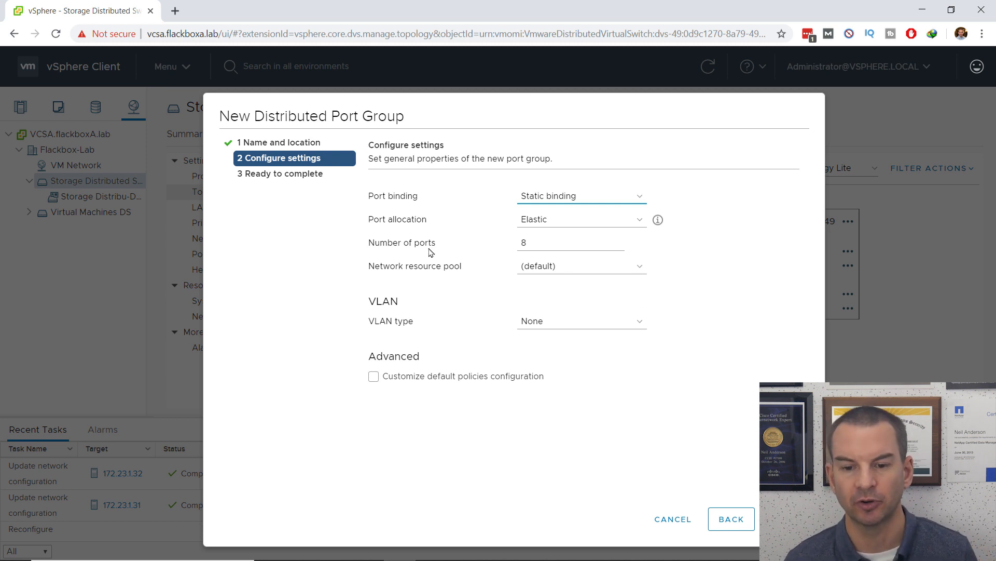
Set the NFS port group's number of ports to 32 and enable customization of the default policies configuration
{"action": "left_click", "coordinate": [538, 243]}
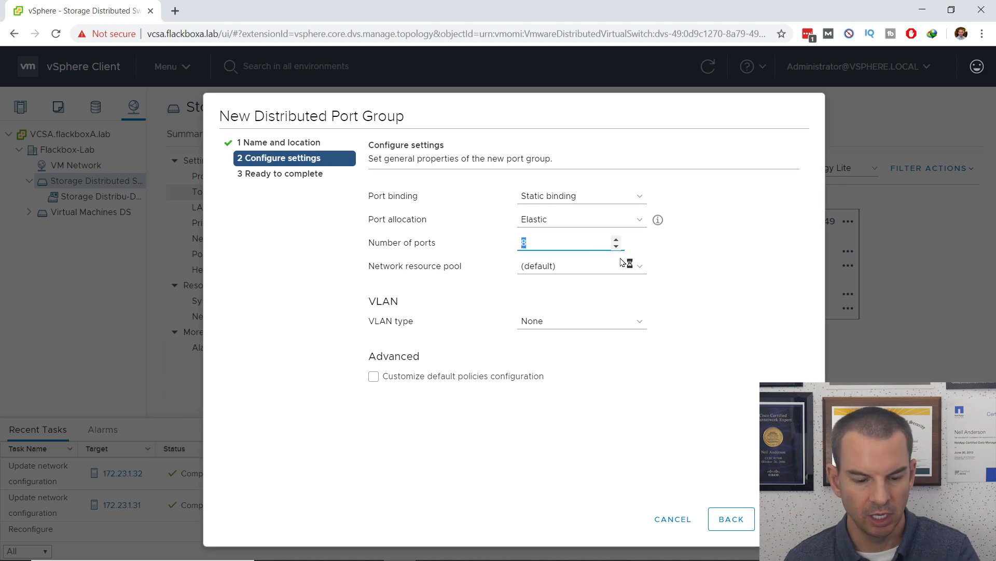
{"action": "type", "text": "32"}
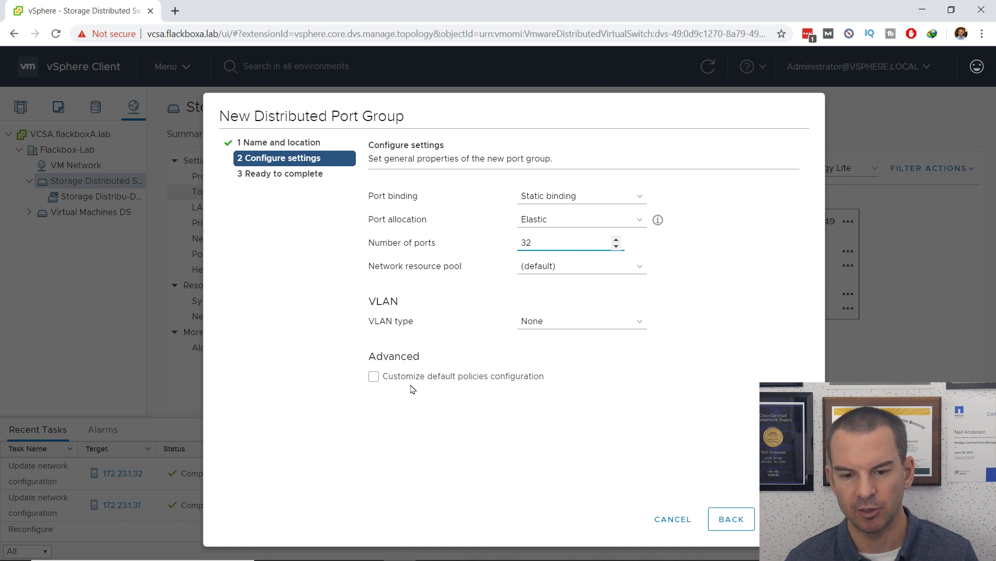
{"action": "left_click", "coordinate": [794, 519]}
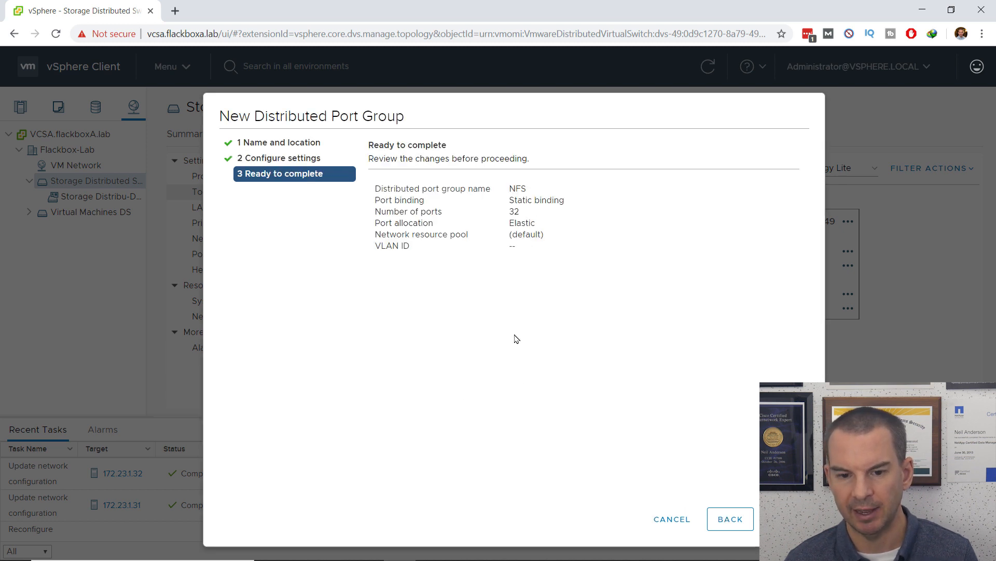
{"action": "left_click", "coordinate": [728, 518]}
{"action": "left_click", "coordinate": [373, 375]}
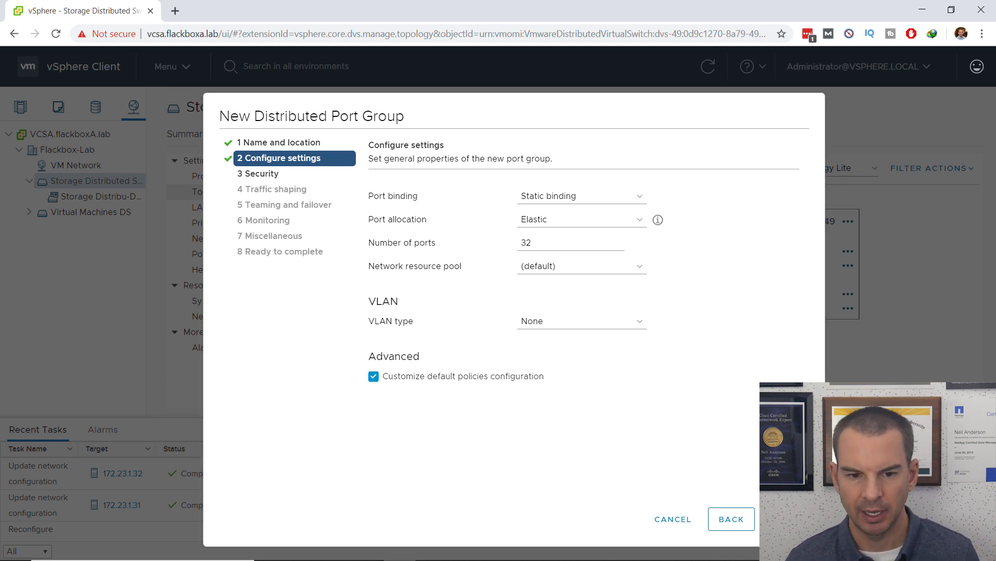
Keep the default security and traffic shaping policies and set load balancing to Route based on physical NIC load
{"action": "left_click", "coordinate": [787, 519]}
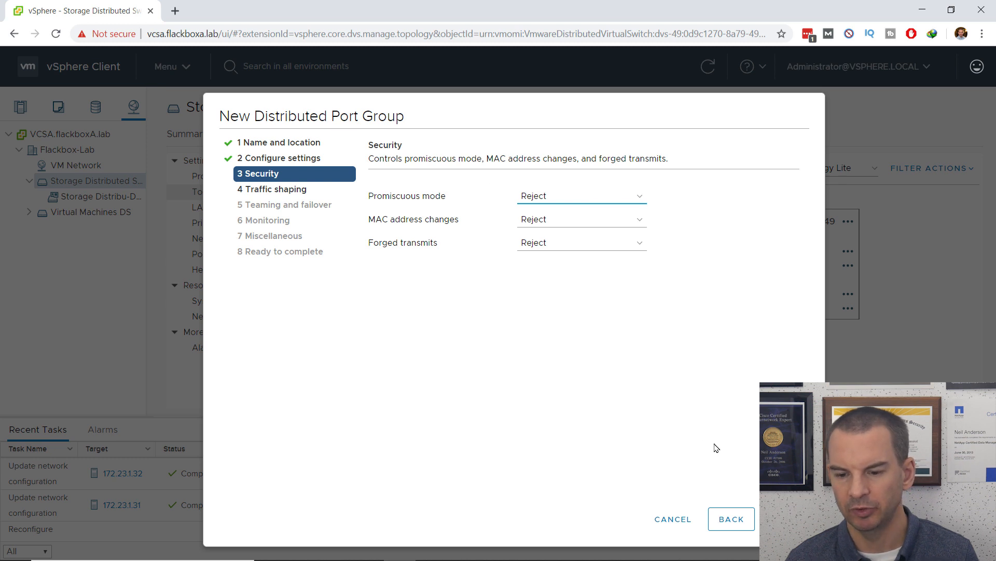
{"action": "left_click", "coordinate": [786, 519]}
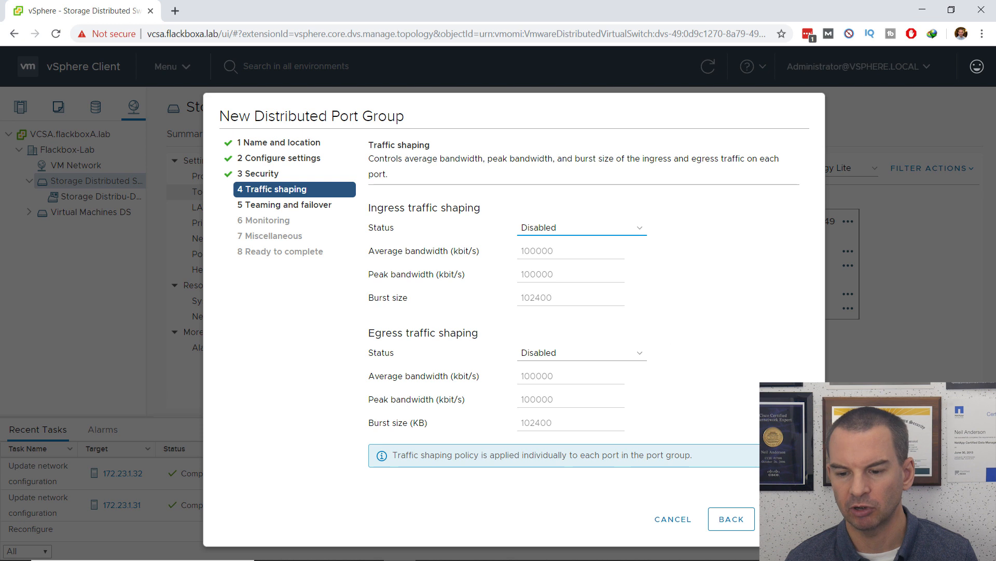
{"action": "left_click", "coordinate": [787, 519]}
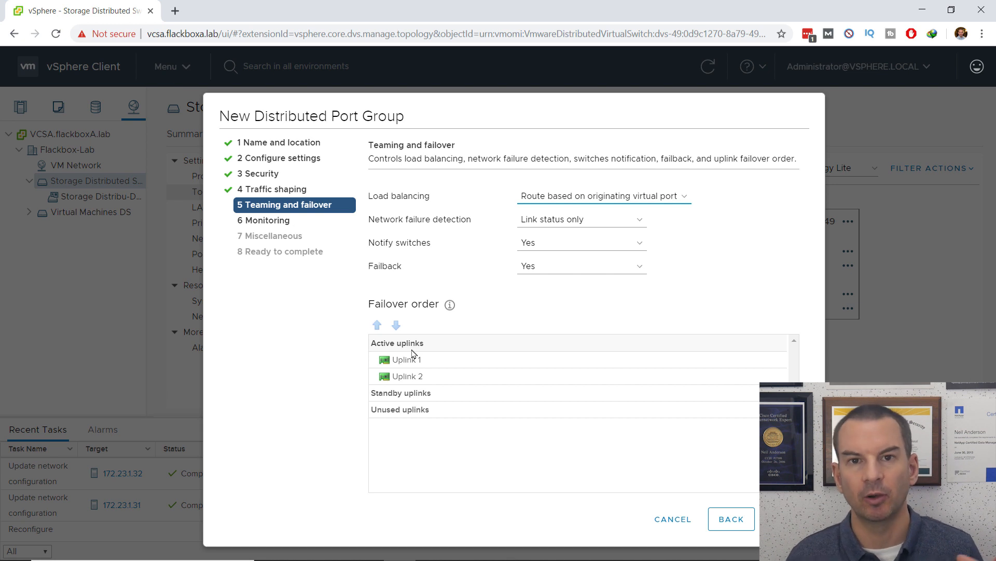
{"action": "mouse_move", "coordinate": [414, 354]}
{"action": "left_mouse_down"}
{"action": "mouse_move", "coordinate": [525, 403]}
{"action": "mouse_move", "coordinate": [545, 467]}
{"action": "mouse_move", "coordinate": [451, 412]}
{"action": "mouse_move", "coordinate": [409, 369]}
{"action": "left_mouse_up"}
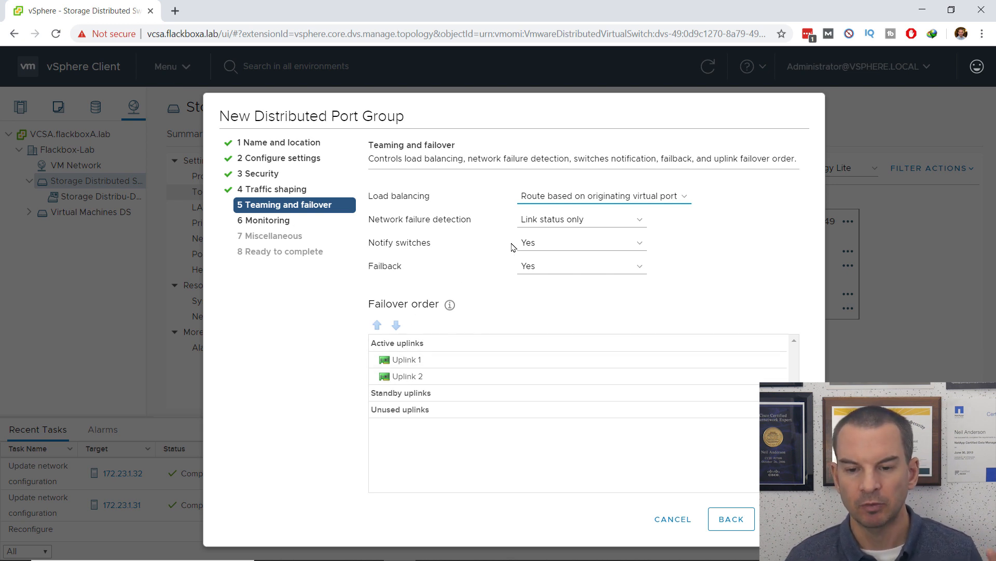
{"action": "left_click", "coordinate": [685, 199]}
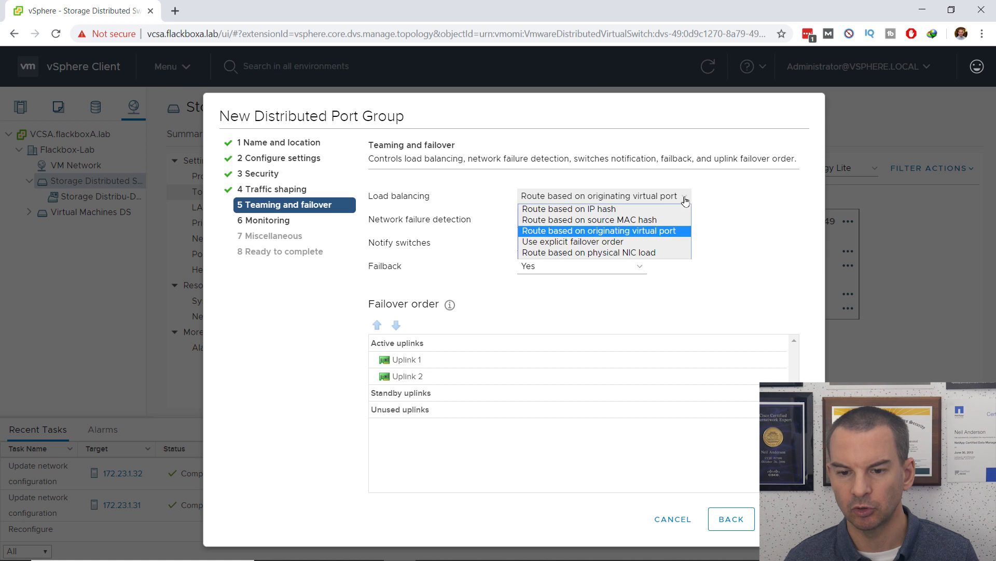
{"action": "left_click", "coordinate": [566, 255]}
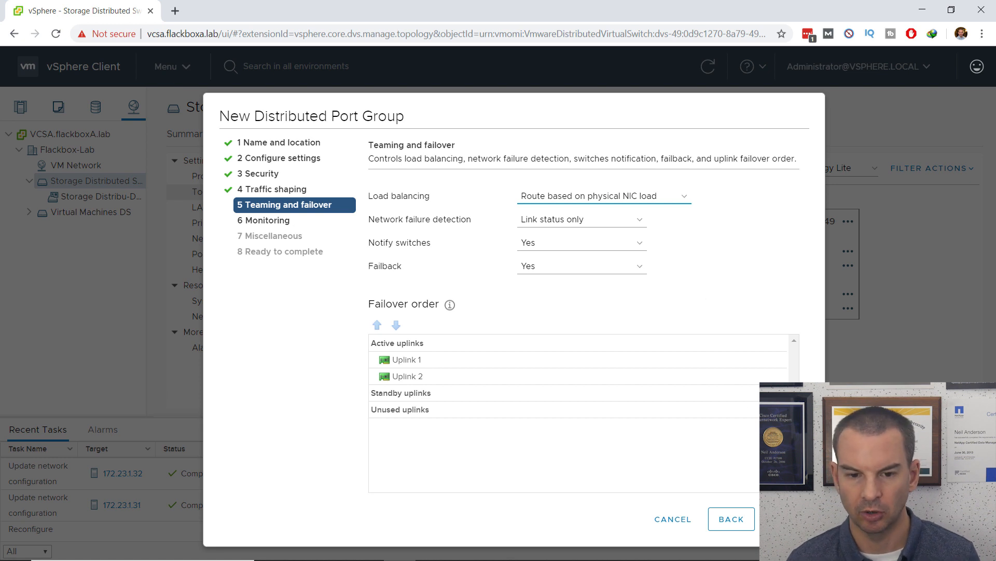
Finish creating the NFS port group with the default NetFlow monitoring and port blocking settings
{"action": "left_click", "coordinate": [787, 519]}
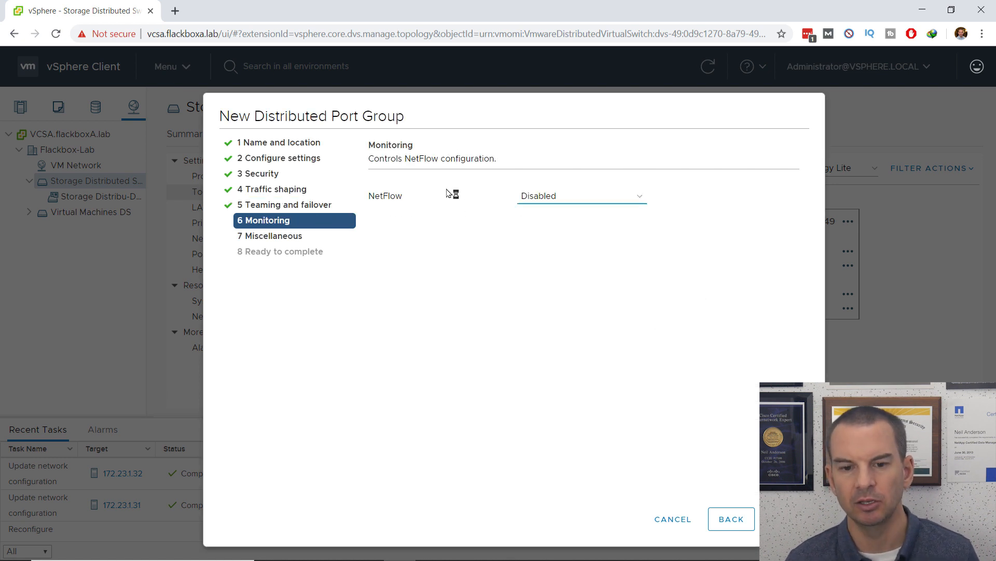
{"action": "left_click", "coordinate": [787, 519]}
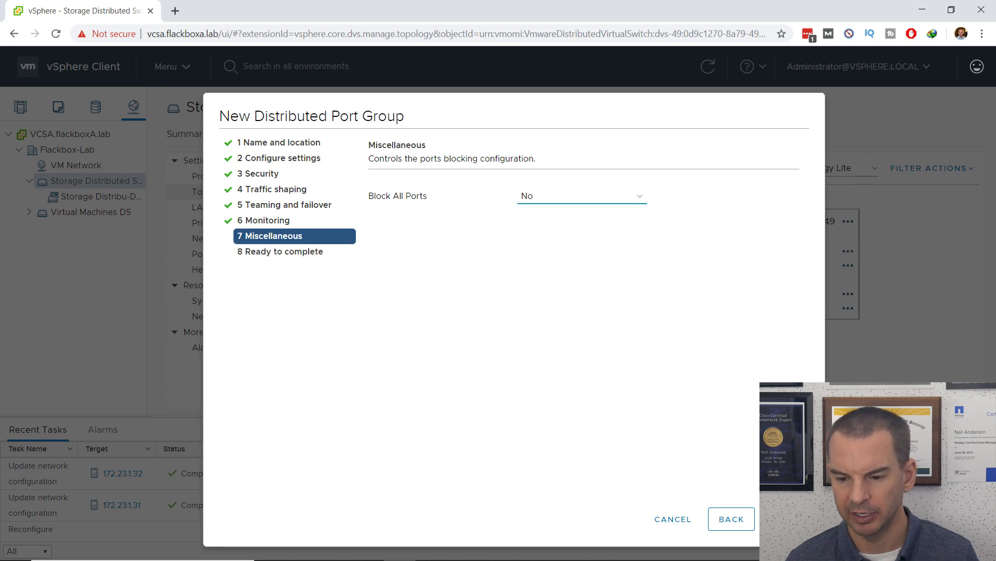
{"action": "left_click", "coordinate": [787, 519]}
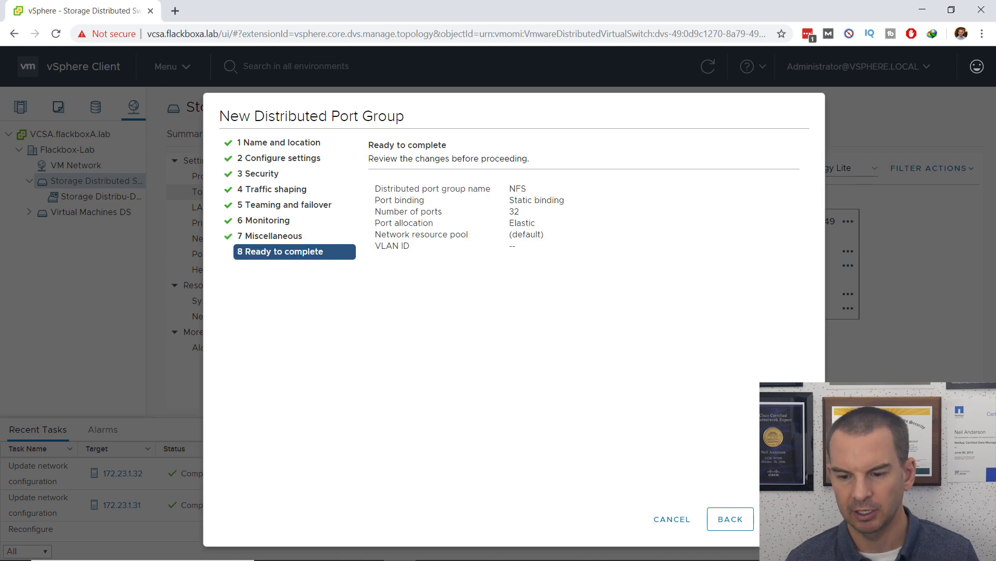
{"action": "left_click", "coordinate": [787, 519]}
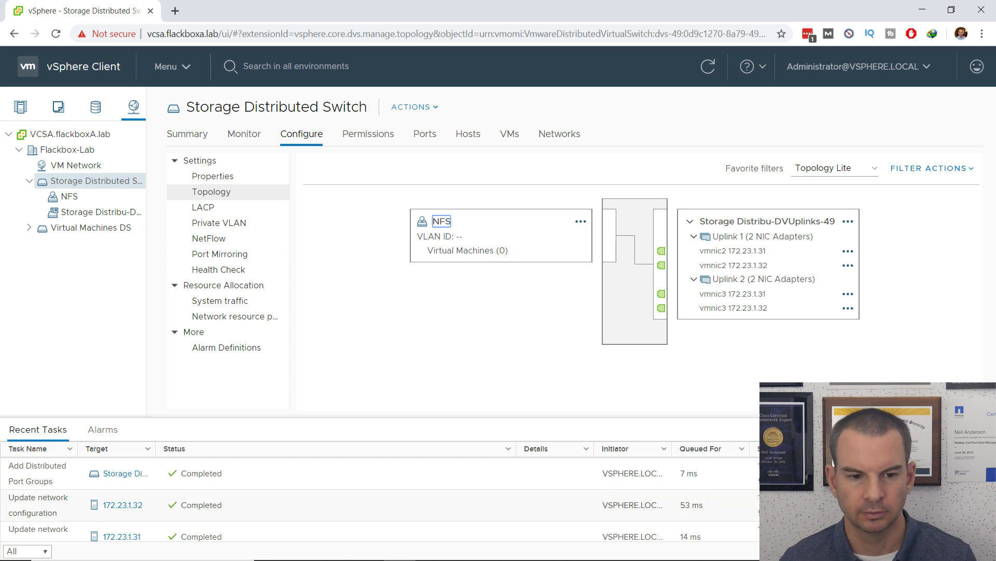
Start adding VMkernel adapters to the NFS port group and select attached hosts 172.23.1.31 and 172.23.1.32
{"action": "left_click", "coordinate": [70, 197]}
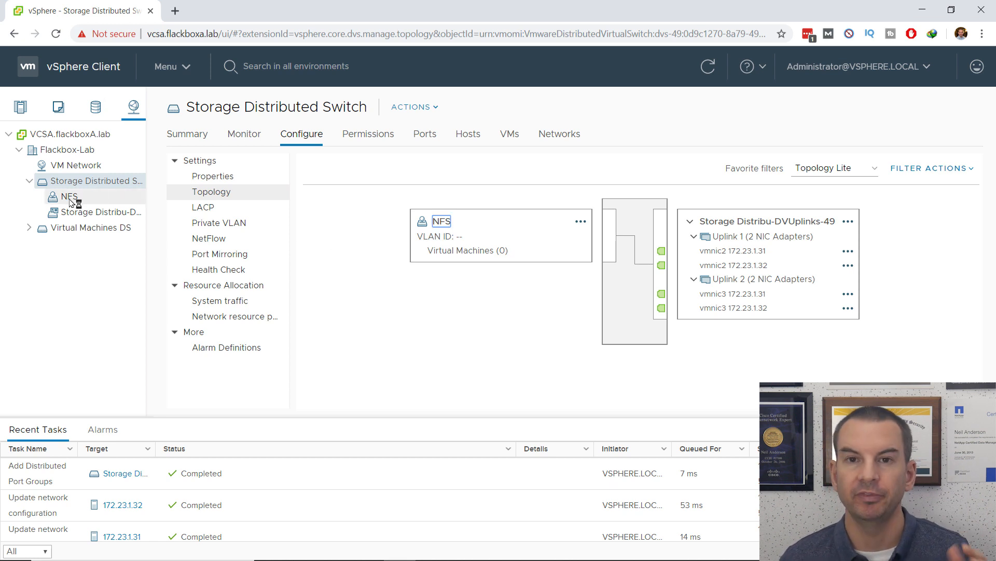
{"action": "right_click", "coordinate": [70, 200]}
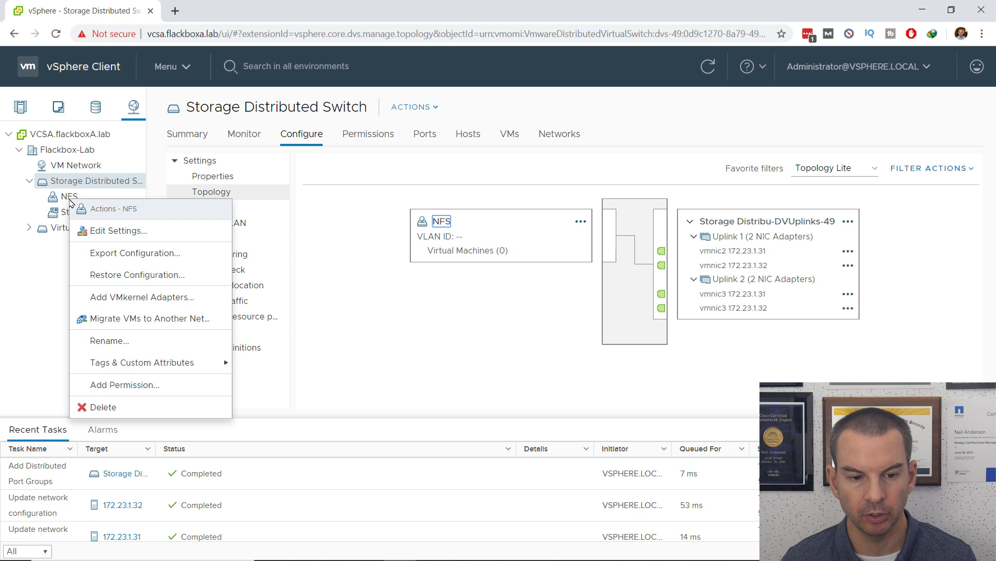
{"action": "left_click", "coordinate": [125, 299]}
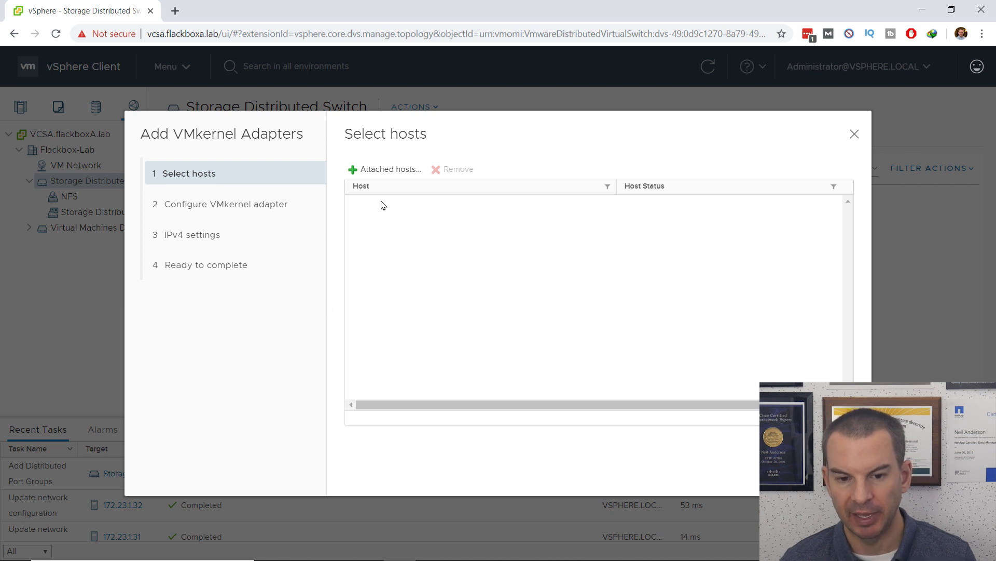
{"action": "left_click", "coordinate": [382, 171]}
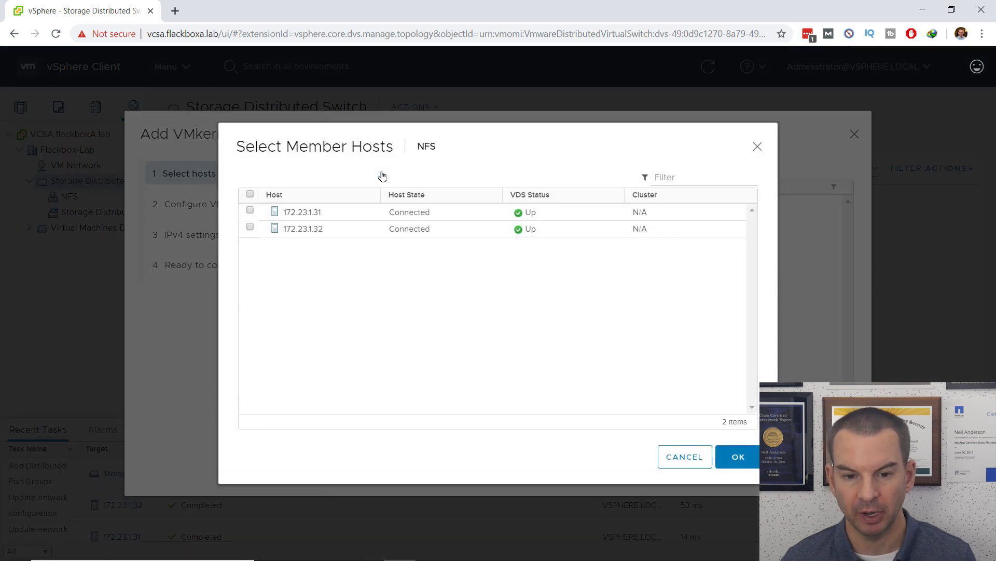
{"action": "left_click", "coordinate": [250, 194]}
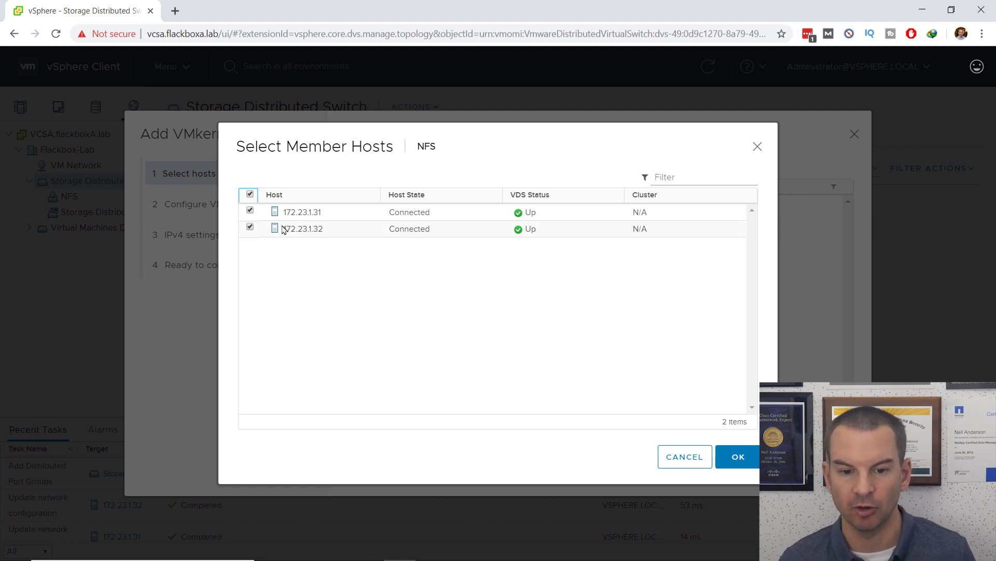
{"action": "left_click", "coordinate": [742, 457]}
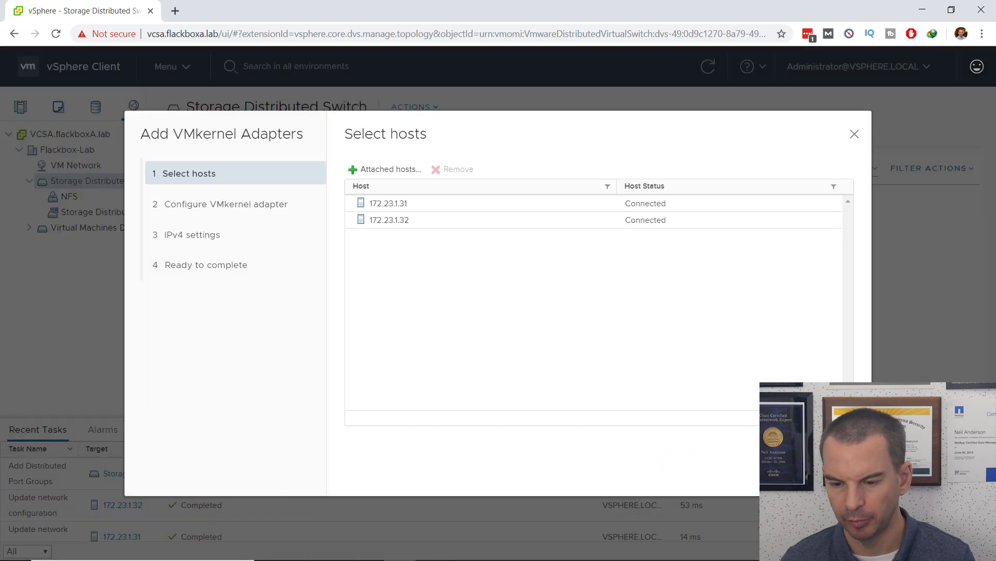
{"action": "left_click", "coordinate": [831, 468]}
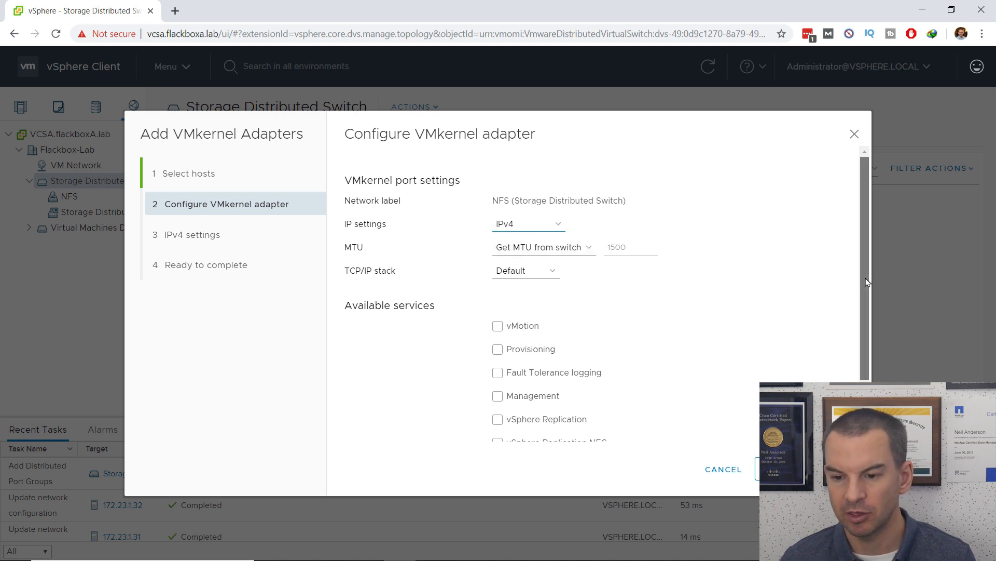
Keep the default VMkernel port settings with no services enabled and choose static IPv4 settings
{"action": "scroll", "coordinate": [862, 363], "scroll_direction": "down", "scroll_amount": 2}
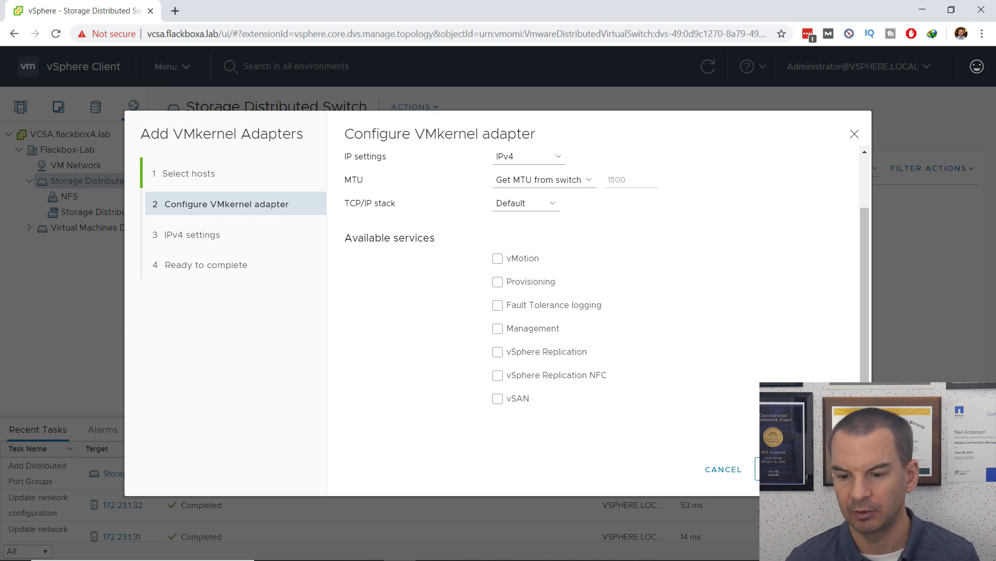
{"action": "left_click", "coordinate": [781, 469]}
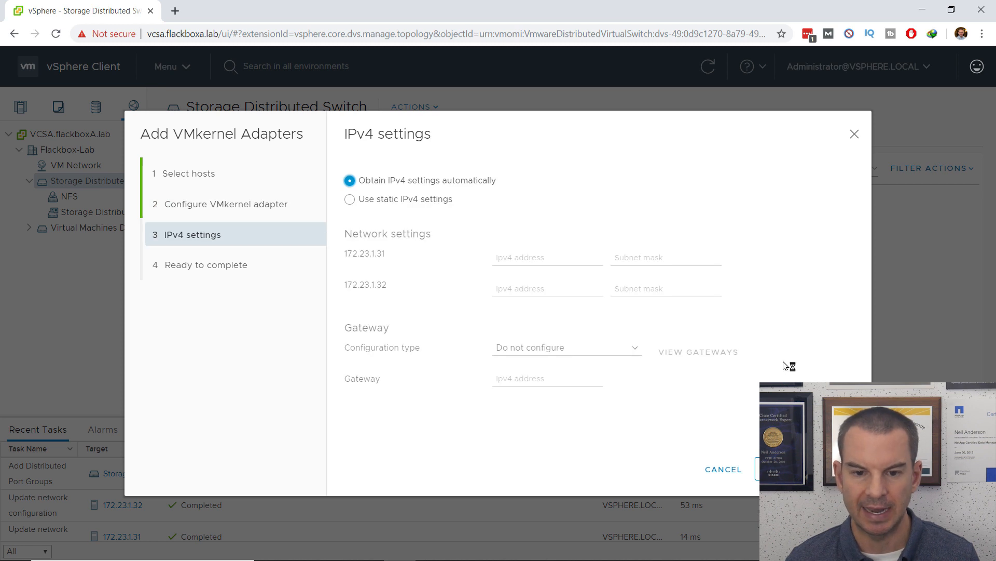
{"action": "left_click", "coordinate": [348, 204]}
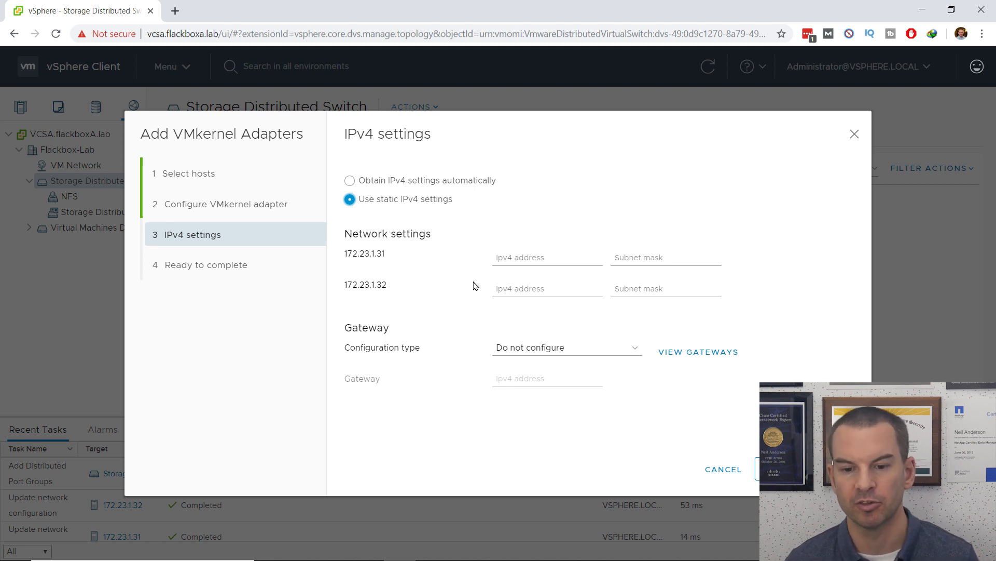
Give the VMkernel adapter on host 172.23.1.31 the IPv4 address 172.23.11.51 with subnet mask 255.255.255.0
{"action": "left_click", "coordinate": [513, 256]}
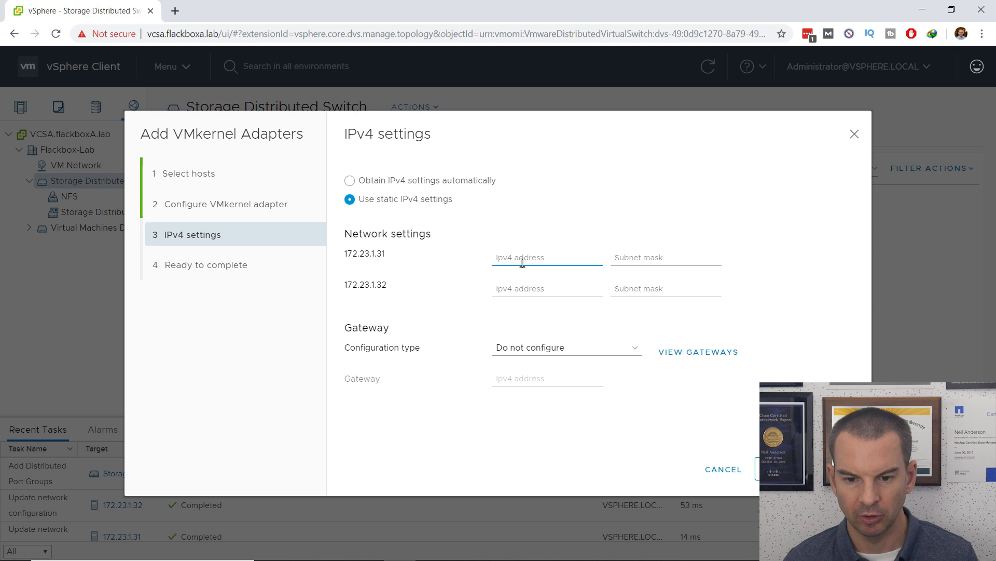
{"action": "type", "text": "172"}
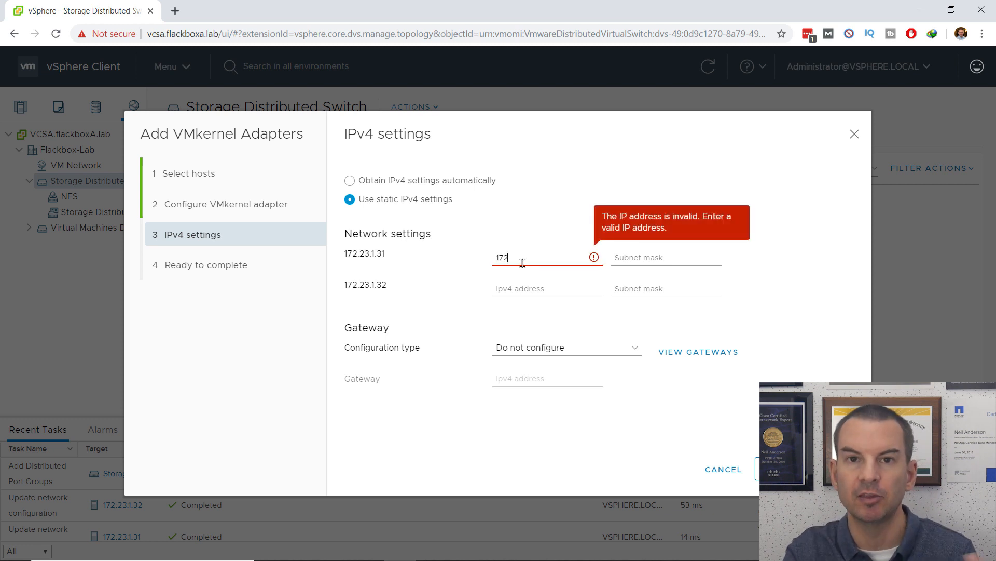
{"action": "type", "text": ".2"}
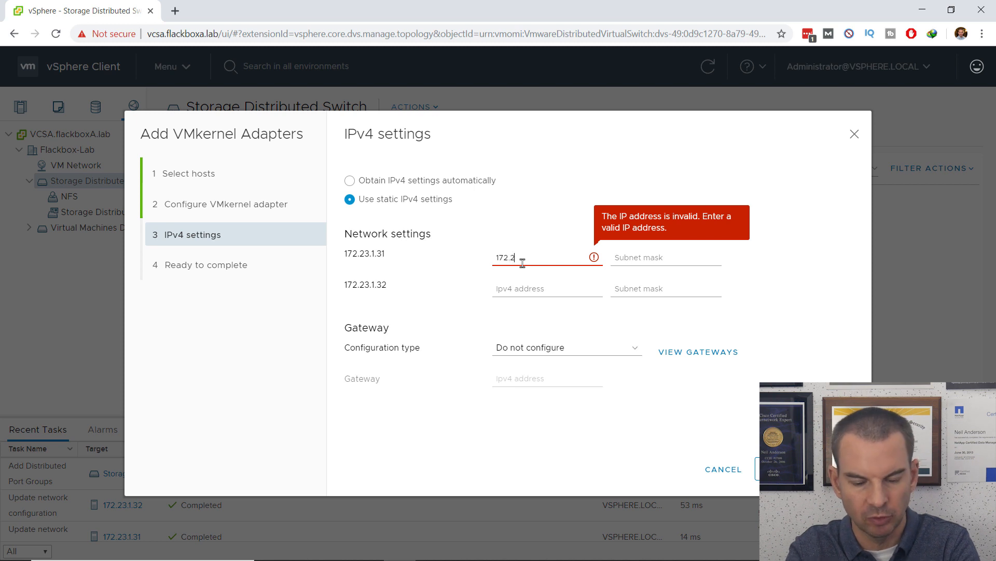
{"action": "type", "text": "3.1"}
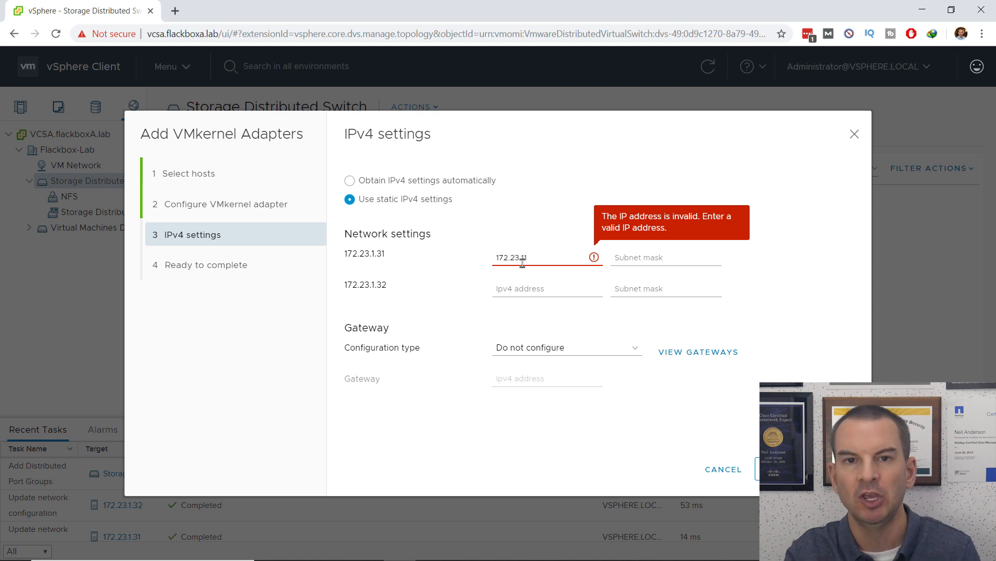
{"action": "type", "text": "."}
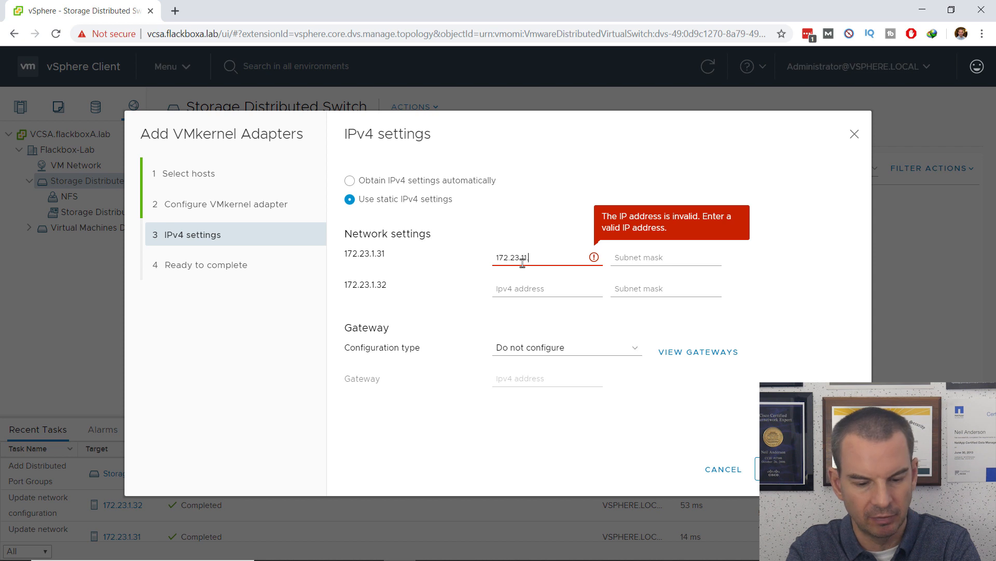
{"action": "type", "text": "51"}
{"action": "key", "text": "Tab"}
{"action": "type", "text": "255.255.255."}
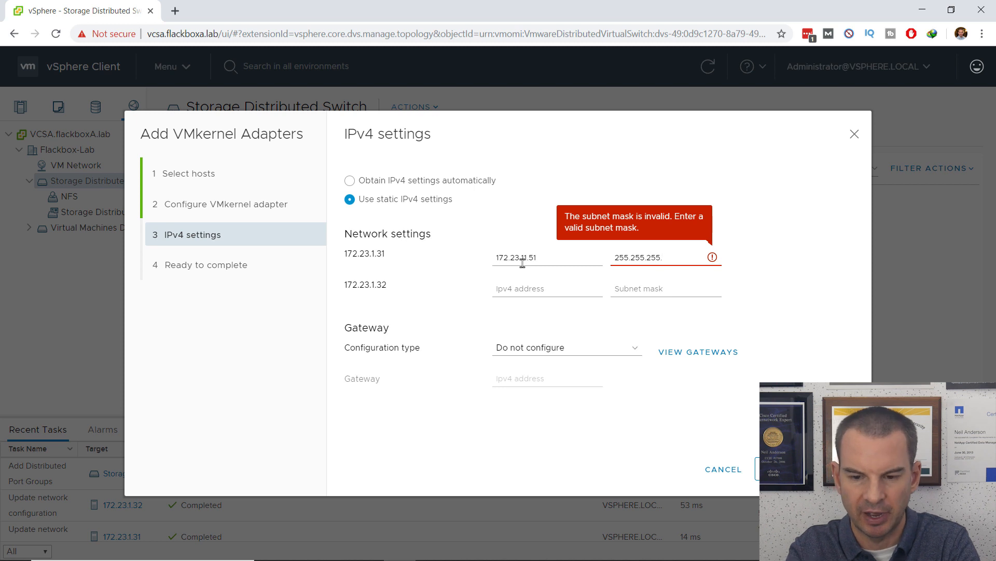
{"action": "type", "text": "0"}
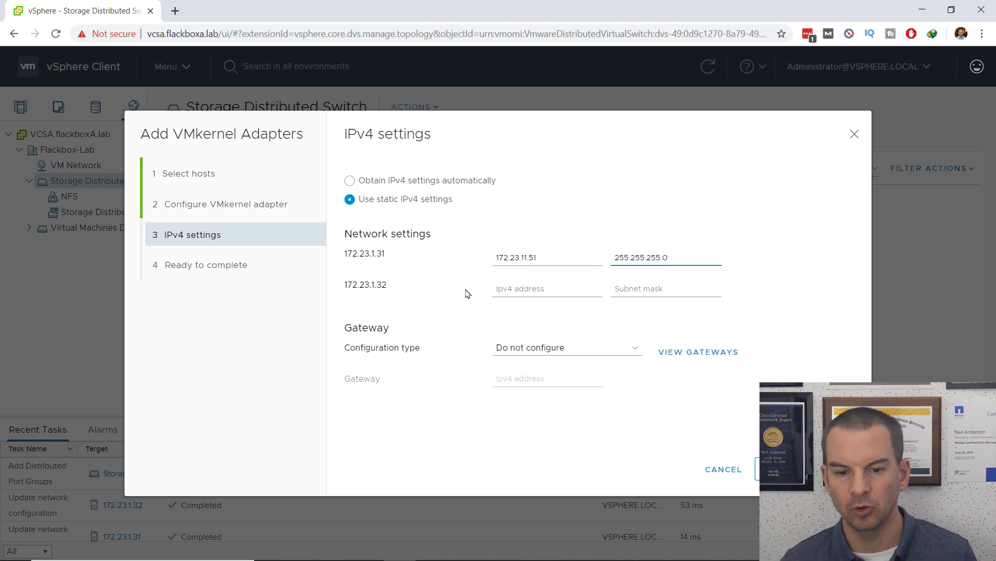
Give the VMkernel adapter on host 172.23.1.32 the IPv4 address 172.23.11.52 with subnet mask 255.255.255.0
{"action": "left_click", "coordinate": [497, 290]}
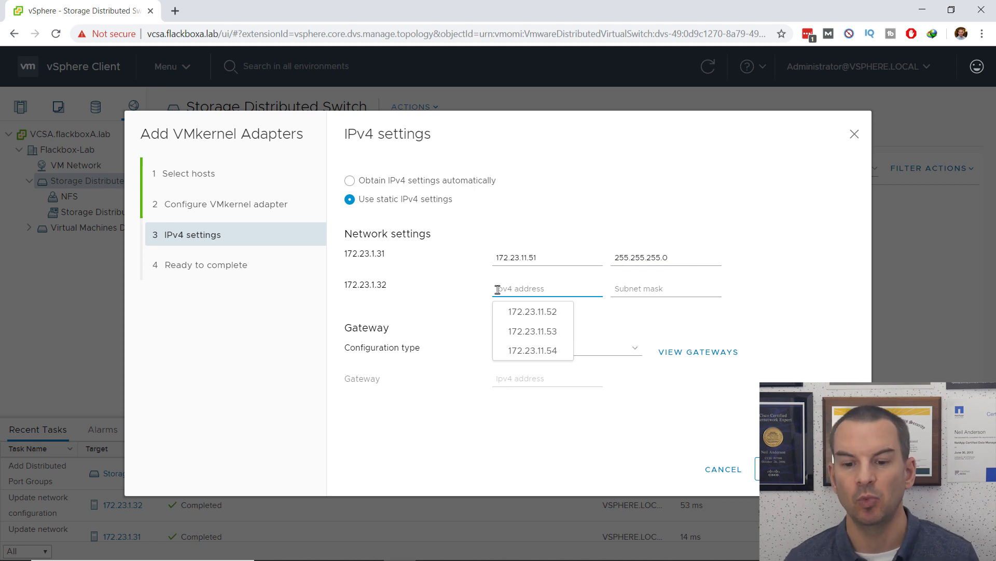
{"action": "left_click", "coordinate": [536, 317]}
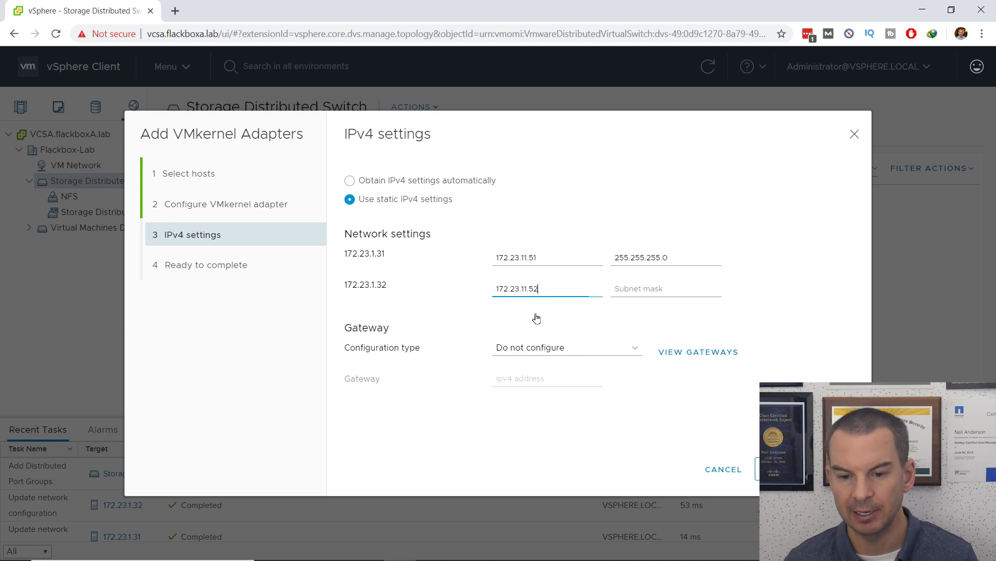
{"action": "left_click", "coordinate": [628, 291]}
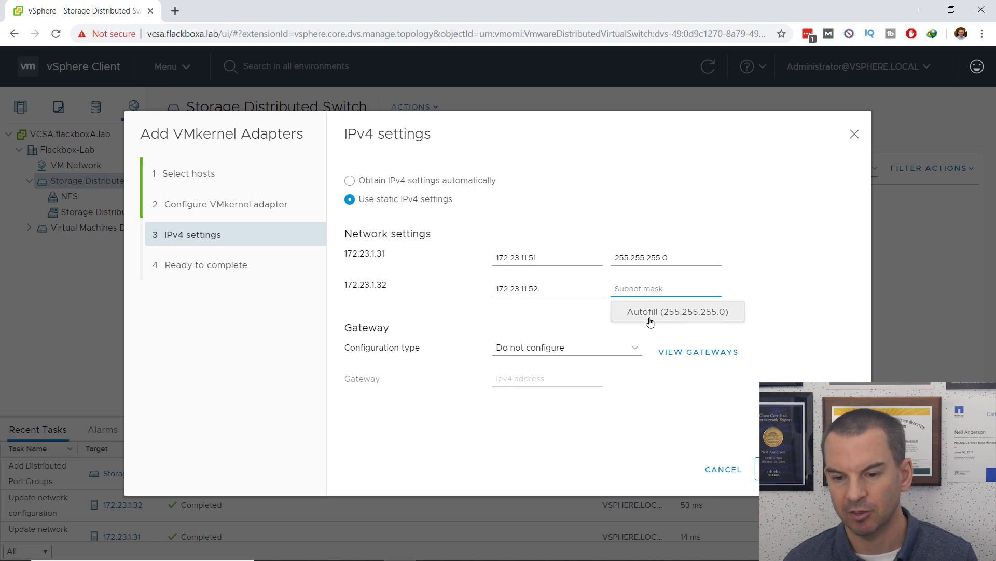
{"action": "left_click", "coordinate": [677, 314]}
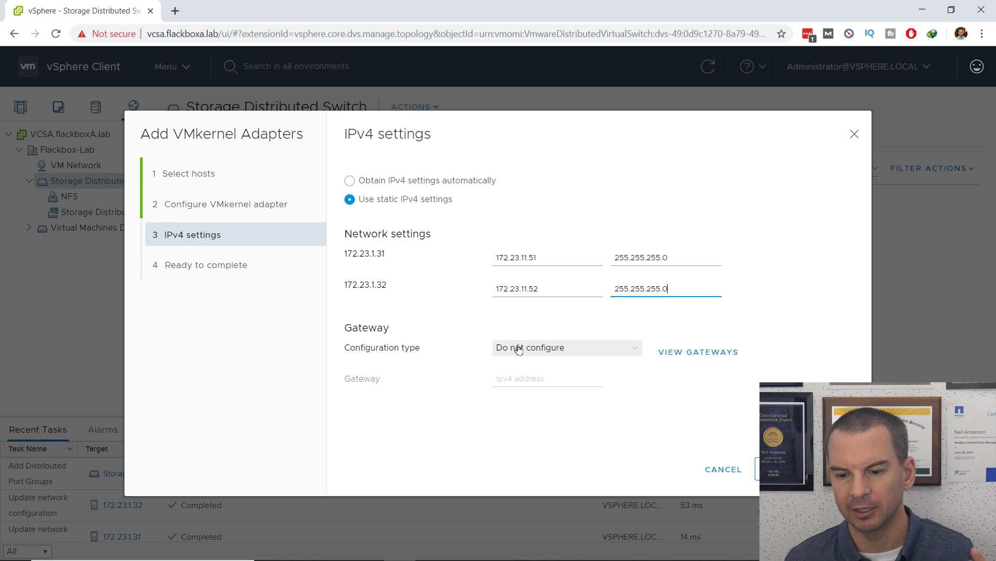
Finish adding the VMkernel adapters without a gateway and expand the NFS port group's VMkernel ports in the topology
{"action": "left_click", "coordinate": [783, 469]}
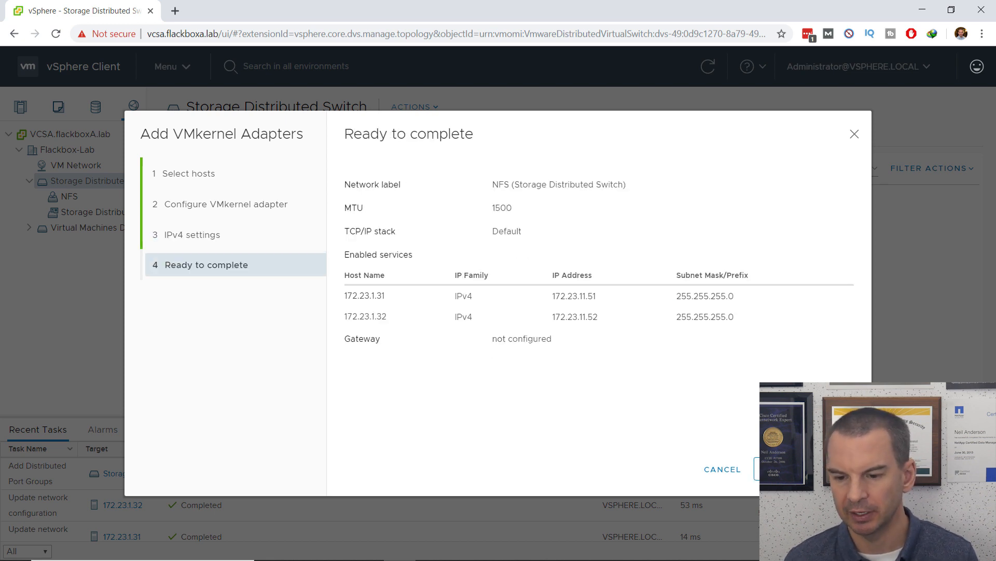
{"action": "left_click", "coordinate": [783, 469]}
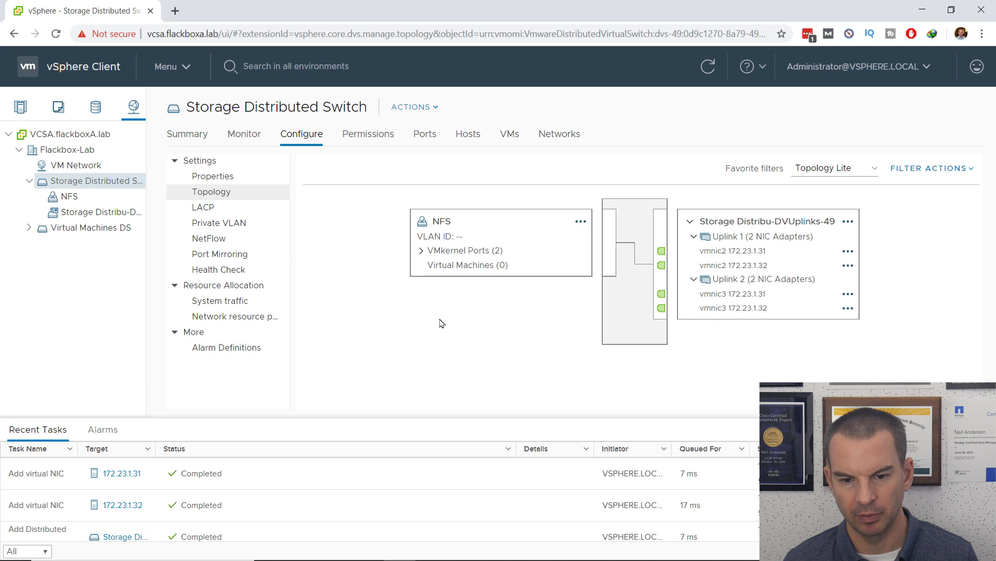
{"action": "left_click", "coordinate": [422, 253]}
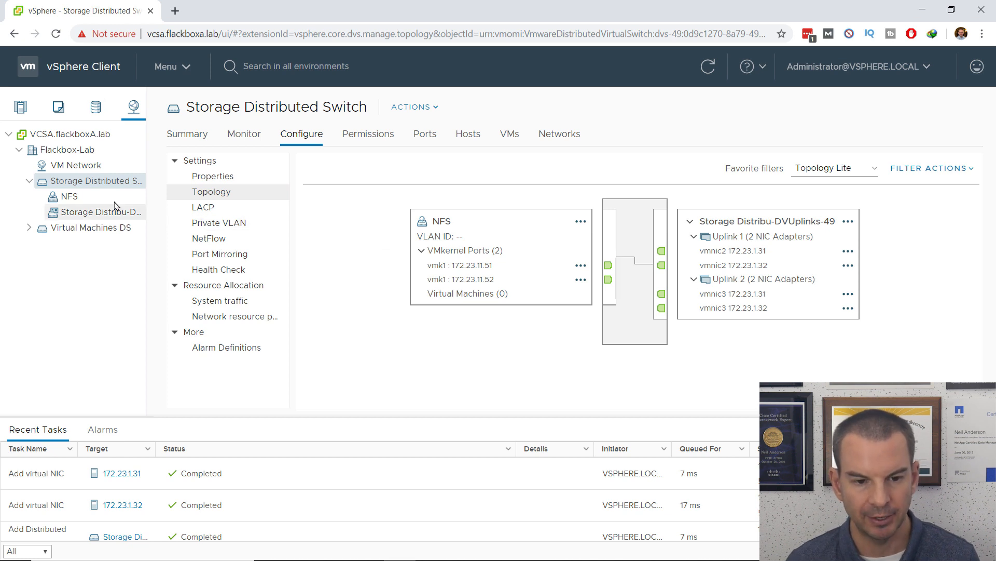
Start a new distributed port group named SAN-A on the Storage Distributed Switch
{"action": "right_click", "coordinate": [84, 185]}
{"action": "mouse_move", "coordinate": [161, 218]}
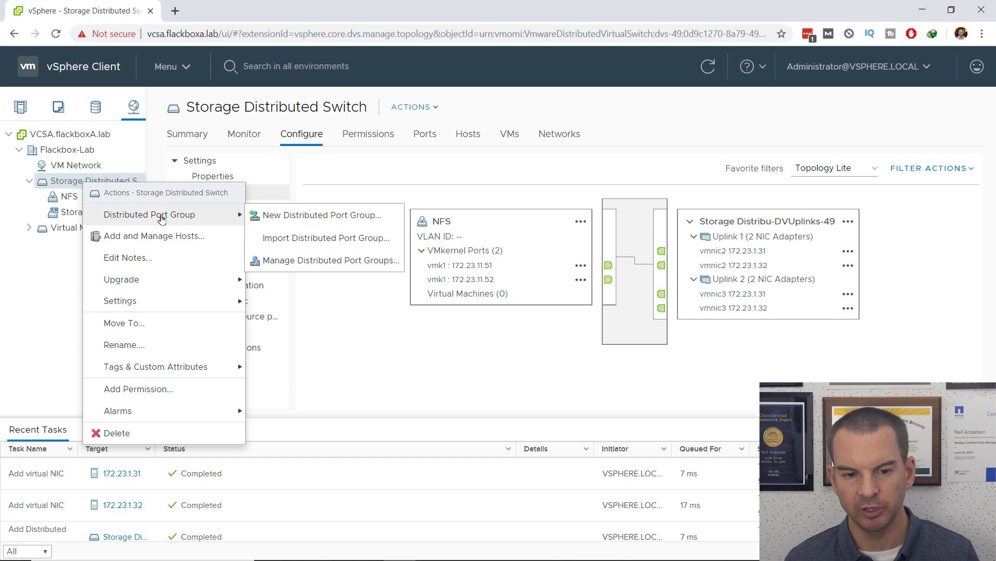
{"action": "left_click", "coordinate": [301, 221]}
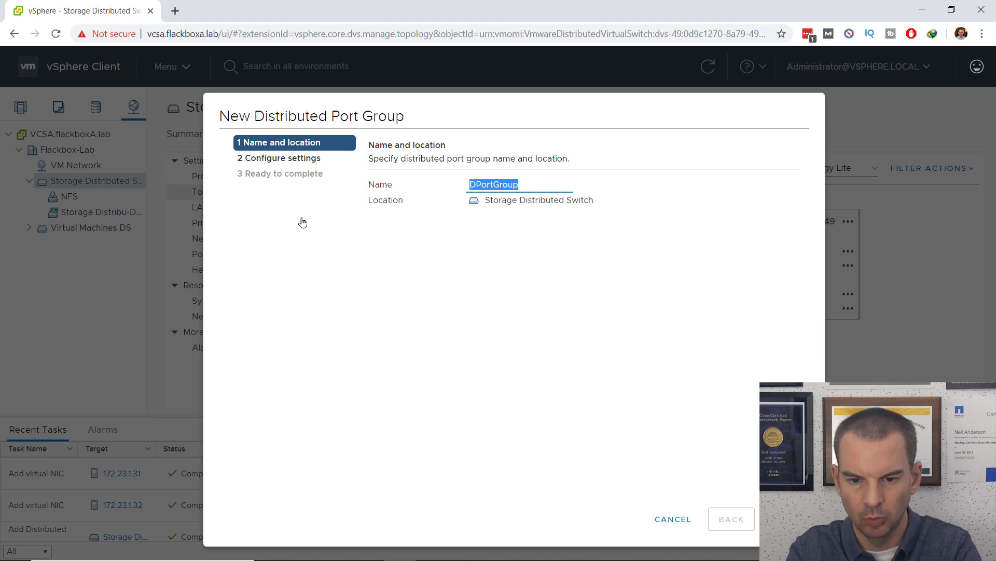
{"action": "type", "text": "SAN"}
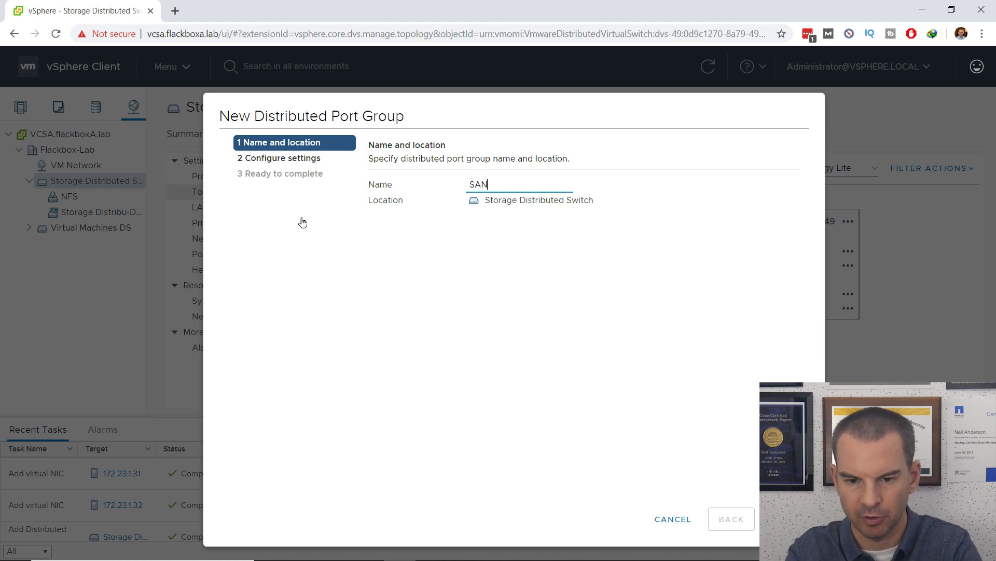
{"action": "type", "text": "-A"}
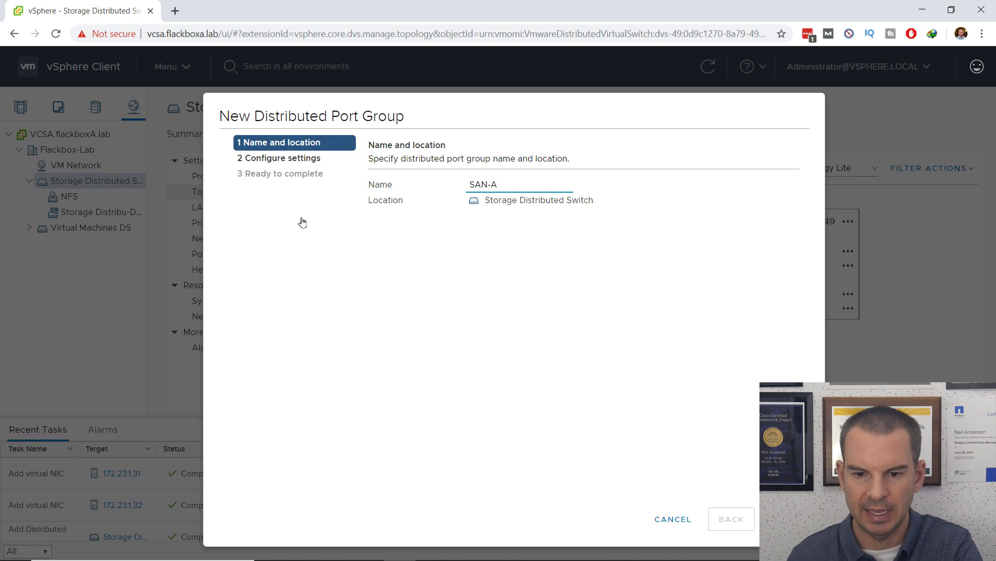
{"action": "key", "text": "Return"}
Set the SAN-A port group's number of ports to 32 and enable customization of the default policies configuration
{"action": "double_click", "coordinate": [535, 242]}
{"action": "type", "text": "32"}
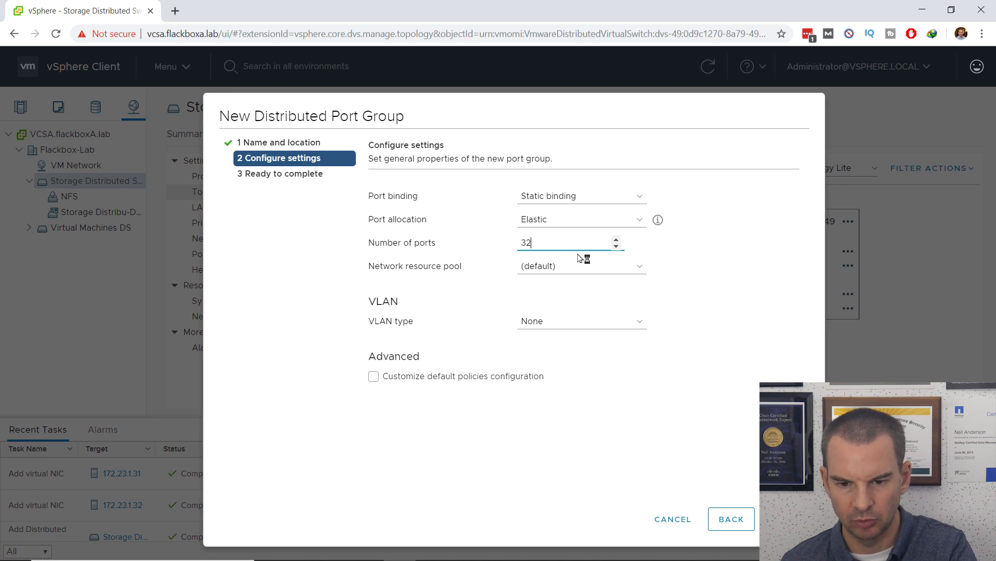
{"action": "left_click", "coordinate": [374, 377]}
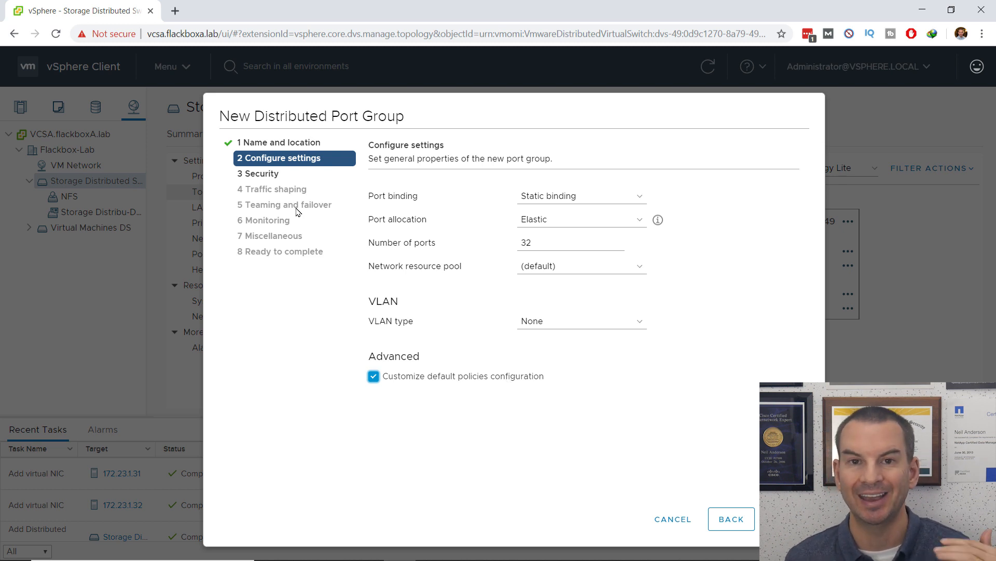
{"action": "left_click", "coordinate": [786, 519]}
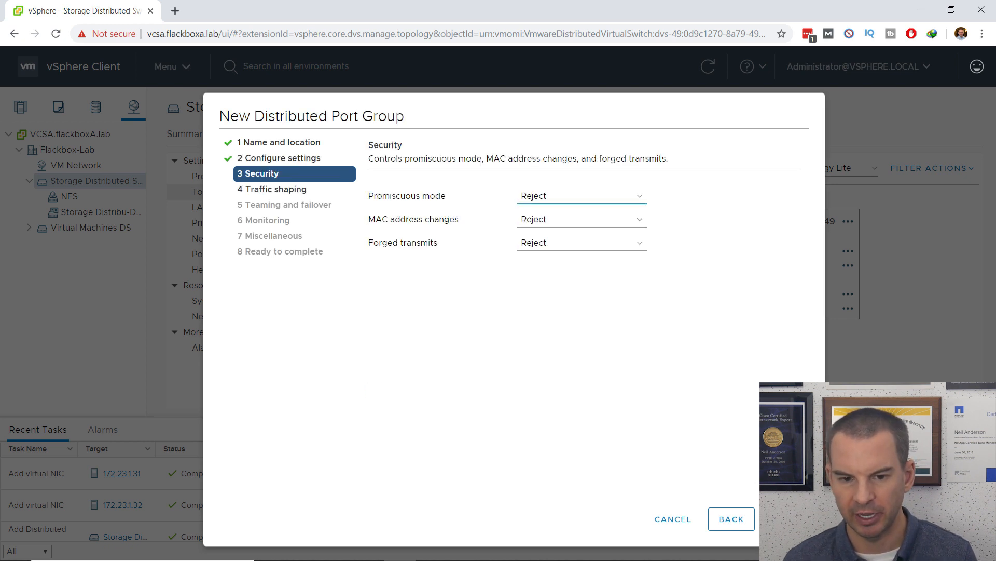
Keep SAN-A's default security and traffic shaping policies and move Uplink 2 to the unused uplinks in the failover order
{"action": "left_click", "coordinate": [786, 519]}
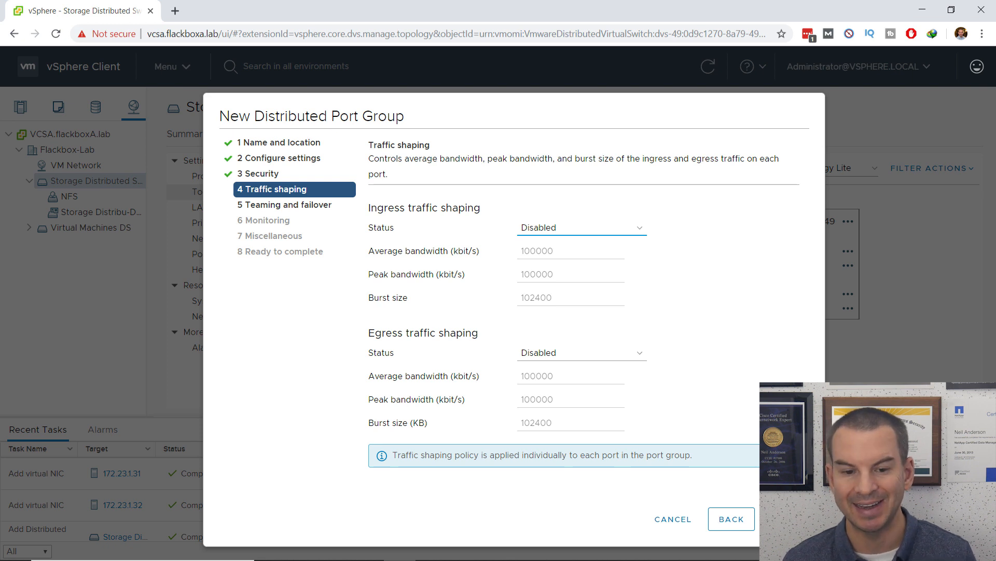
{"action": "left_click", "coordinate": [787, 519]}
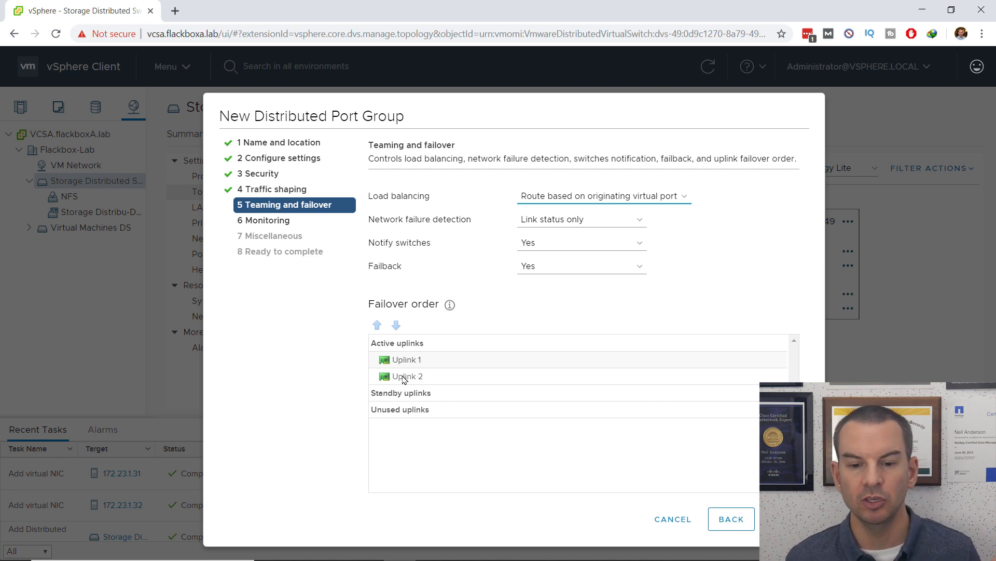
{"action": "left_click", "coordinate": [404, 380]}
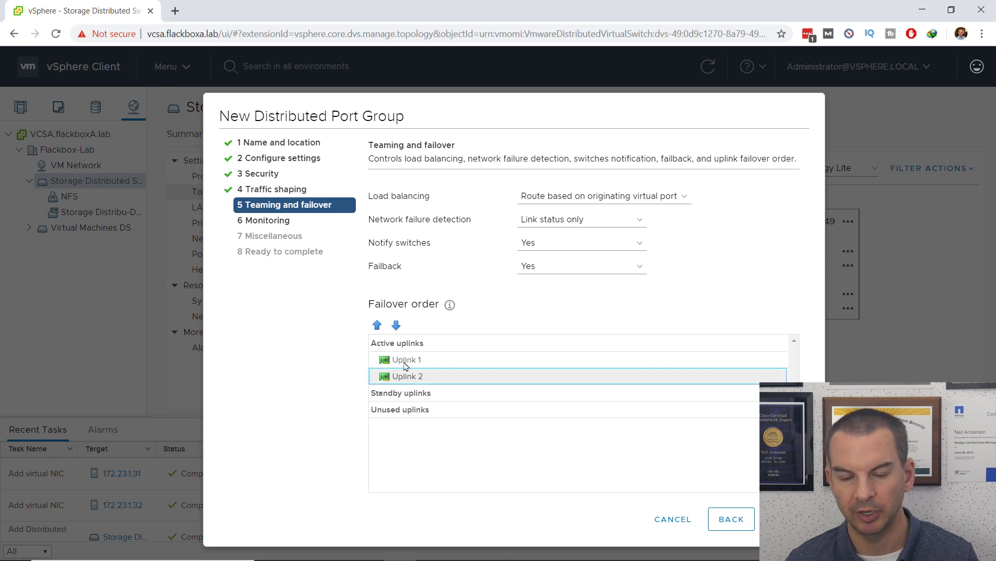
{"action": "left_click", "coordinate": [396, 326]}
{"action": "left_click", "coordinate": [396, 325]}
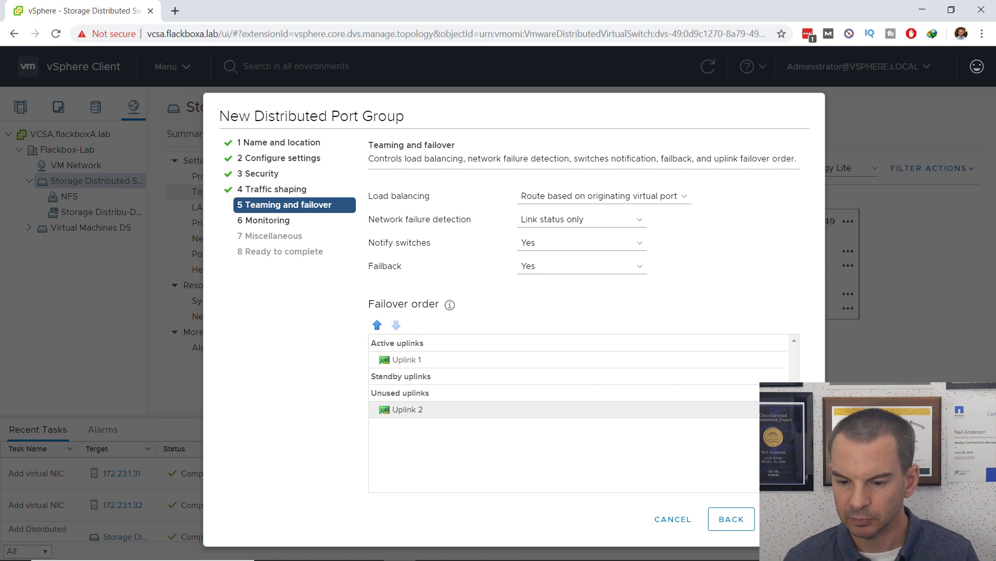
Finish creating the SAN-A port group with the default monitoring and miscellaneous settings
{"action": "left_click", "coordinate": [788, 519]}
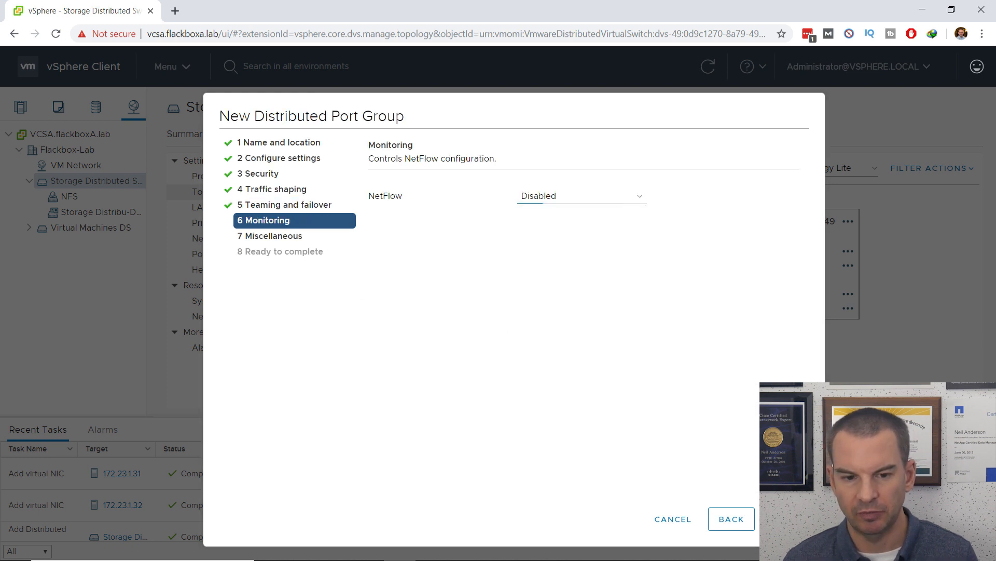
{"action": "left_click", "coordinate": [789, 519]}
{"action": "left_click", "coordinate": [789, 519]}
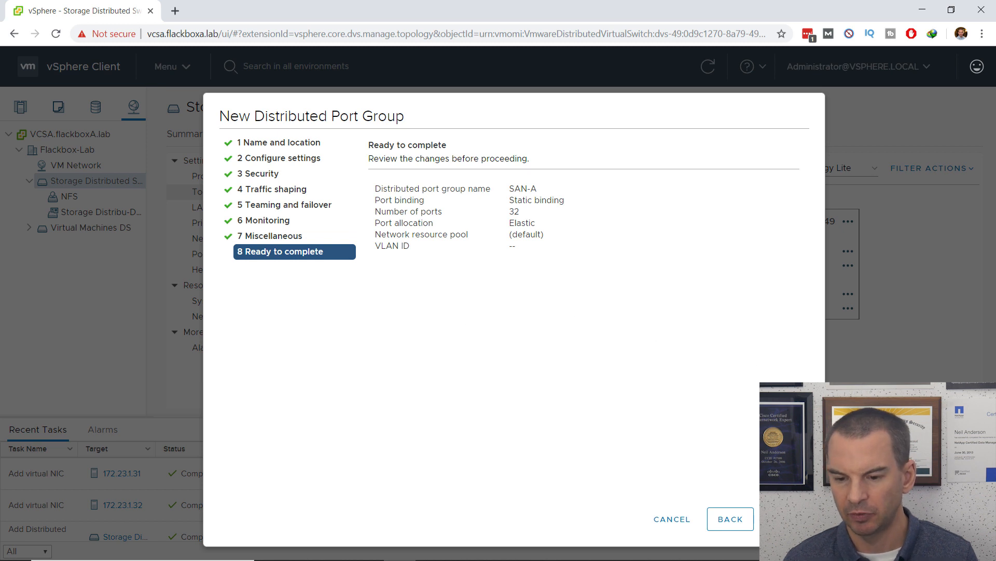
{"action": "left_click", "coordinate": [789, 519]}
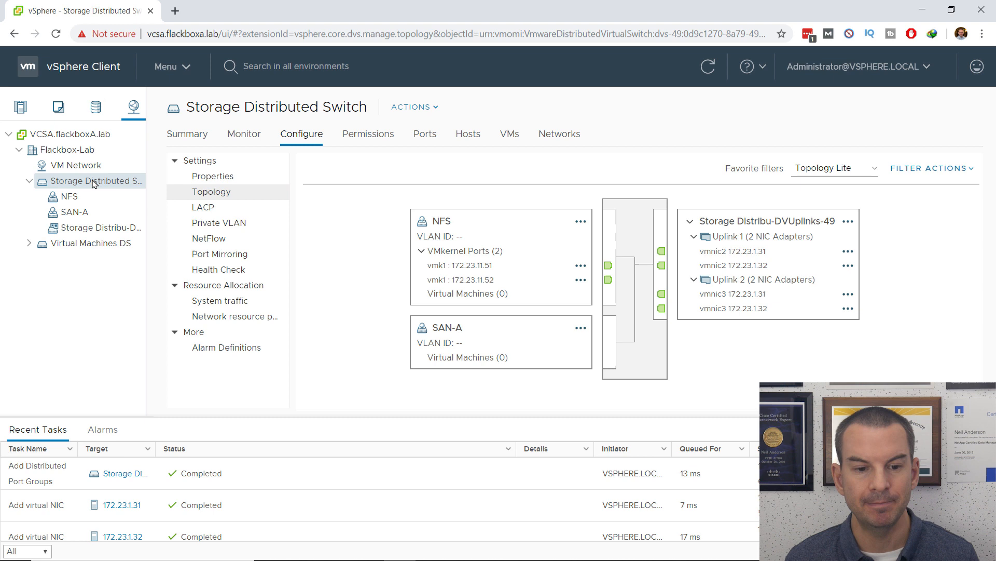
Start another distributed port group on the Storage Distributed Switch and name it SAN-B
{"action": "right_click", "coordinate": [95, 184]}
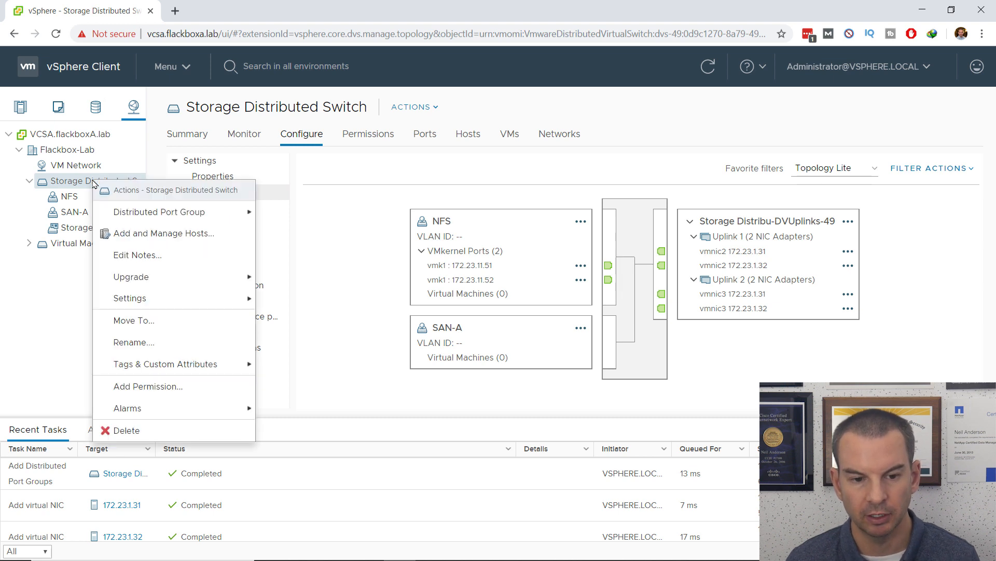
{"action": "mouse_move", "coordinate": [178, 218]}
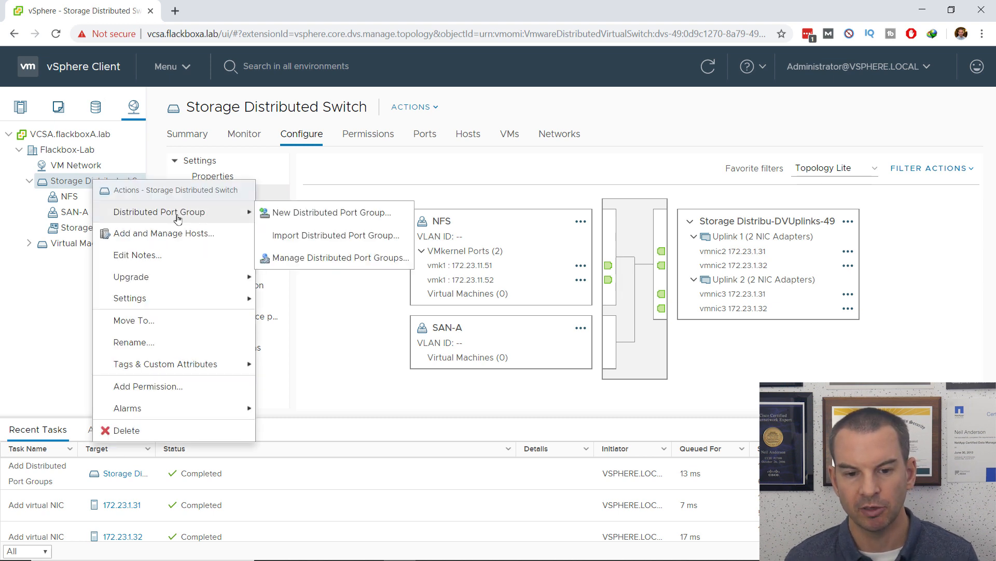
{"action": "left_click", "coordinate": [322, 215]}
{"action": "type", "text": "SA"}
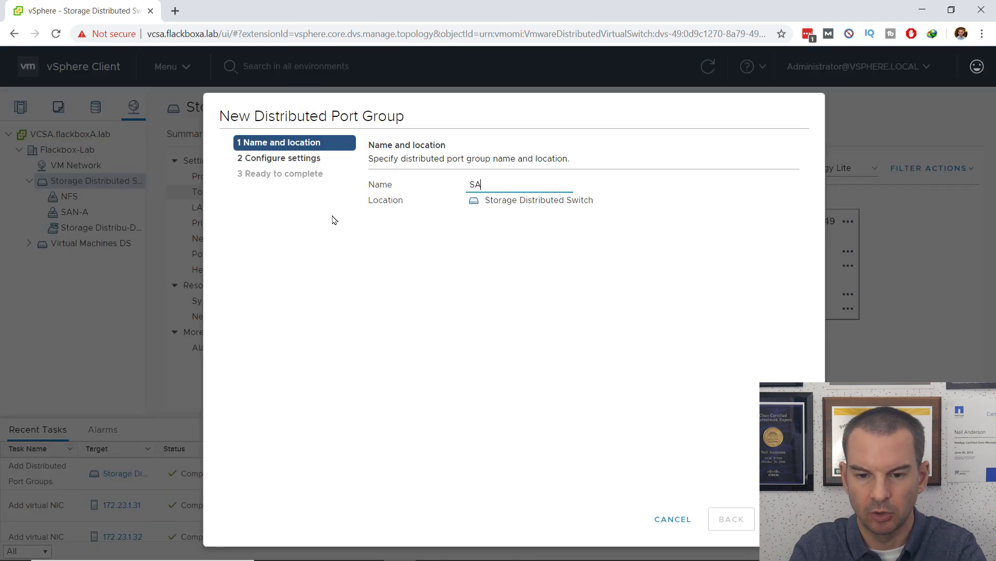
{"action": "type", "text": "N-B"}
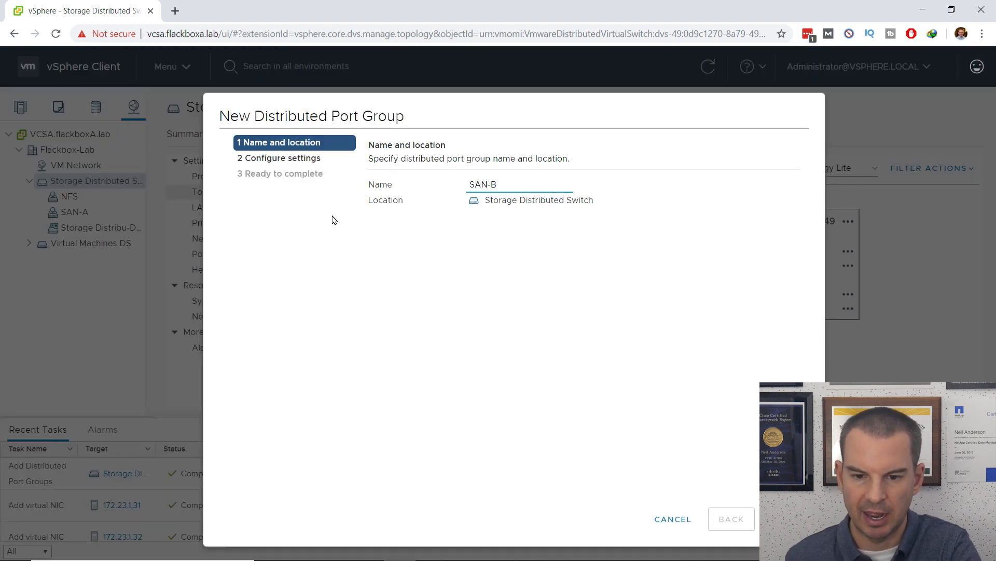
Set the SAN-B port group's number of ports to 32 and enable customization of the default policies configuration
{"action": "left_click", "coordinate": [785, 519]}
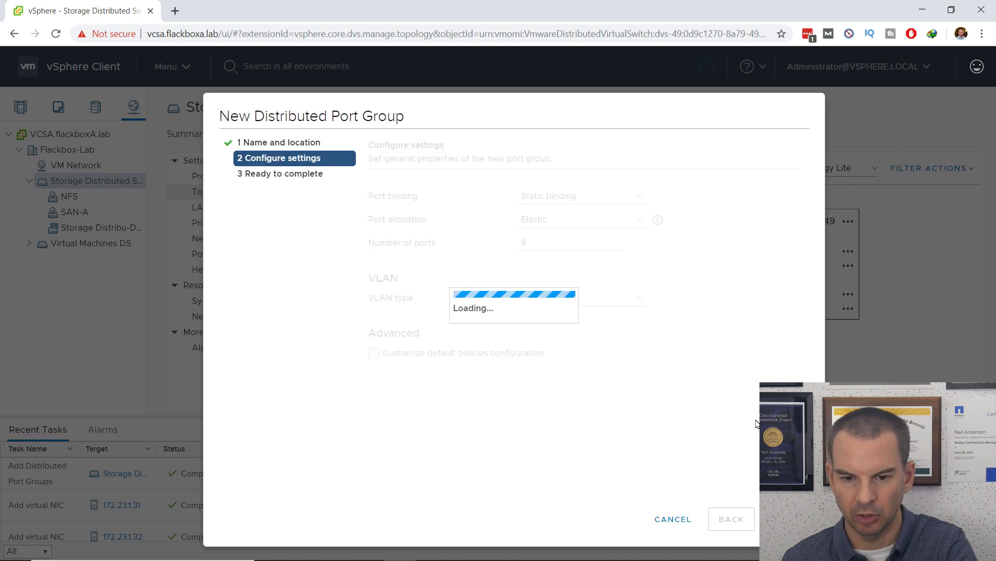
{"action": "double_click", "coordinate": [522, 243]}
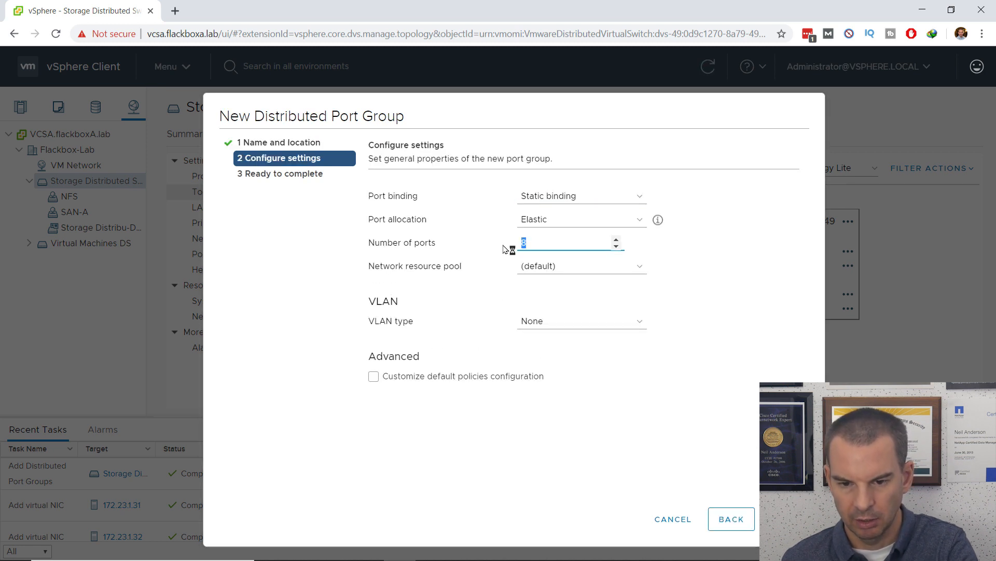
{"action": "type", "text": "32"}
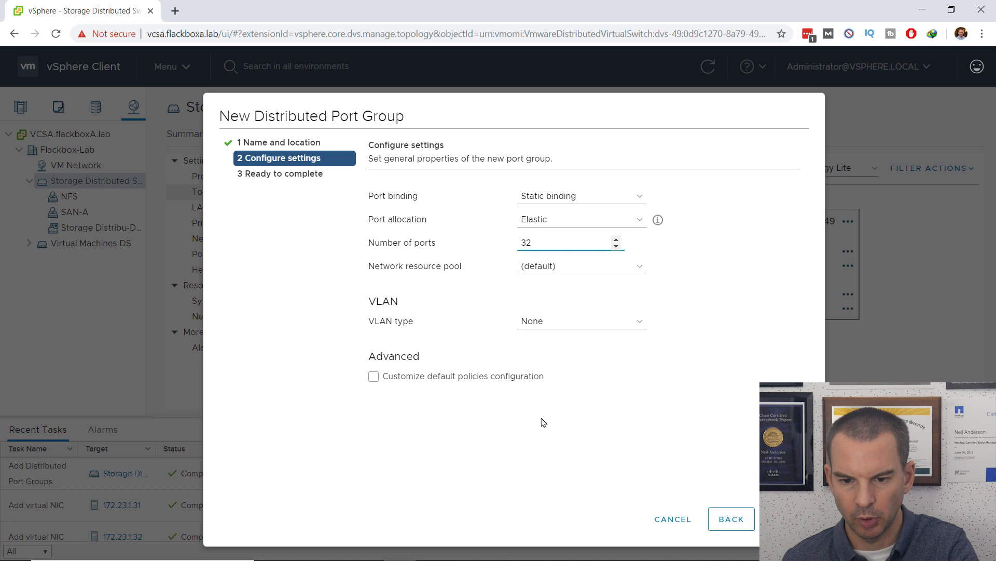
{"action": "left_click", "coordinate": [374, 377]}
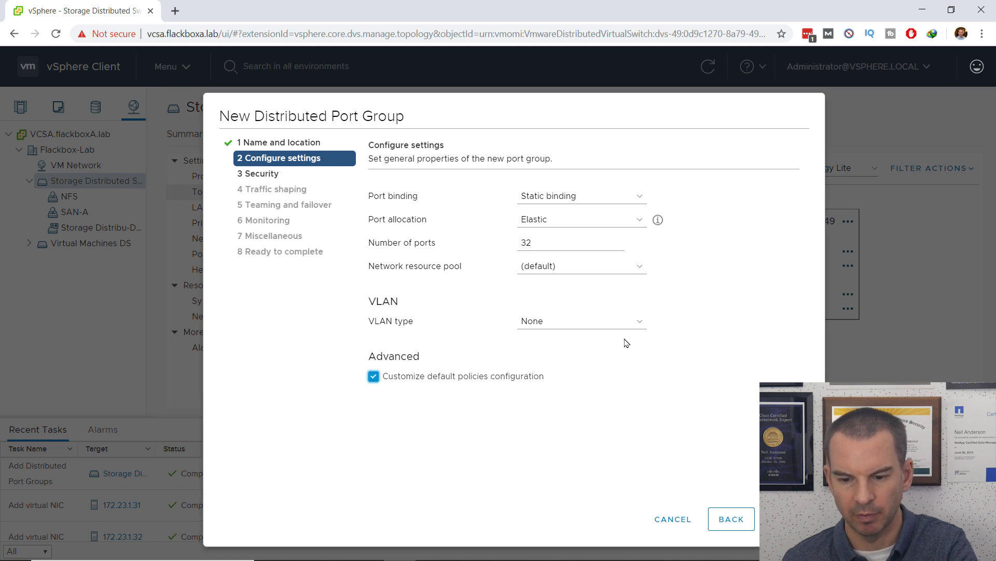
{"action": "left_click", "coordinate": [786, 519]}
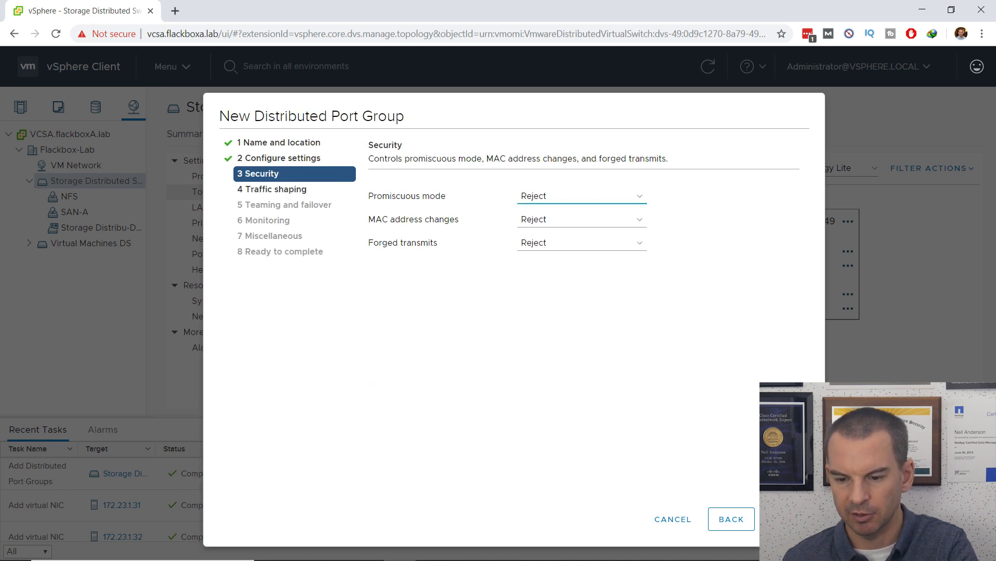
Keep SAN-B's default security and traffic shaping policies and move Uplink 1 to the unused uplinks in the failover order
{"action": "left_click", "coordinate": [786, 519]}
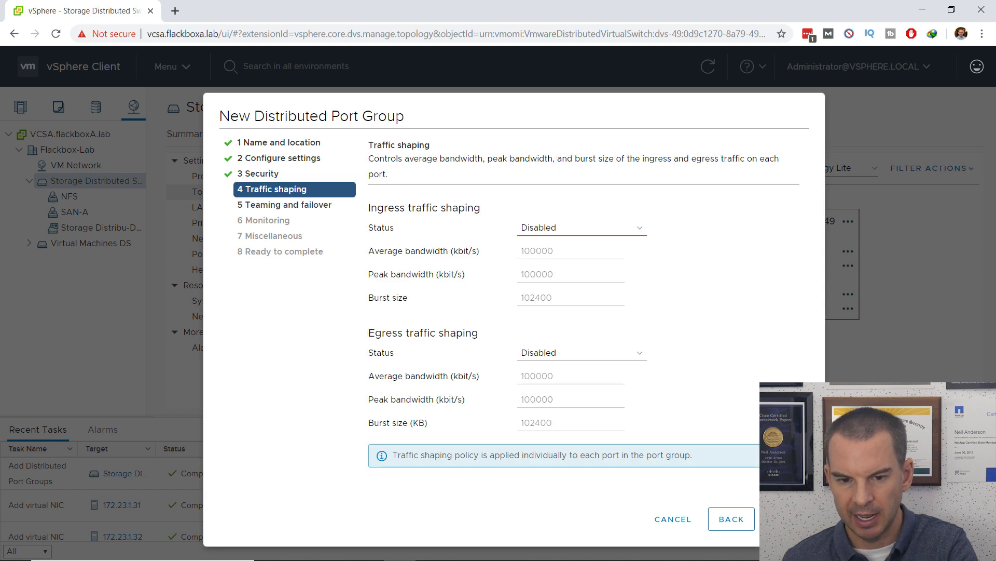
{"action": "left_click", "coordinate": [786, 519]}
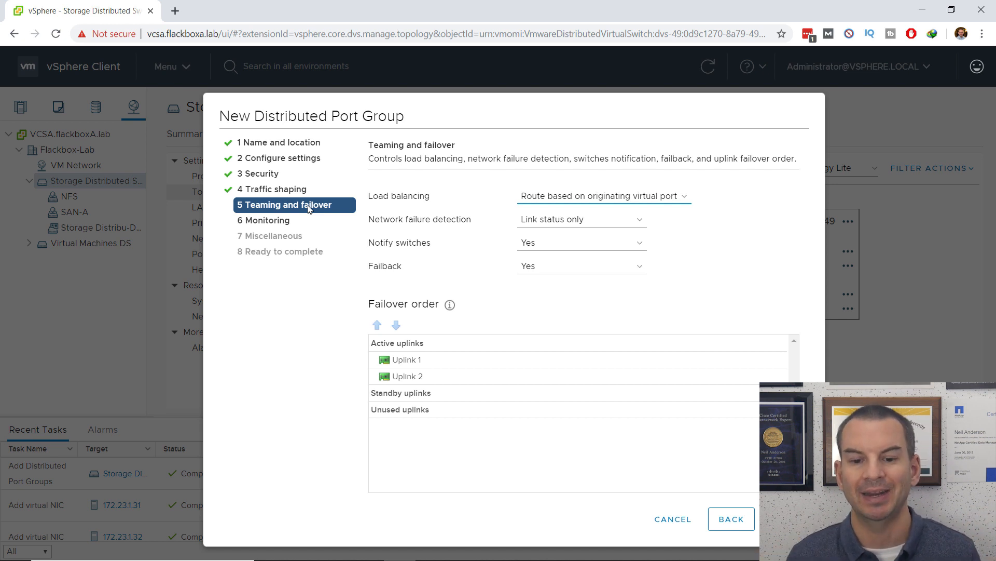
{"action": "left_click", "coordinate": [406, 362]}
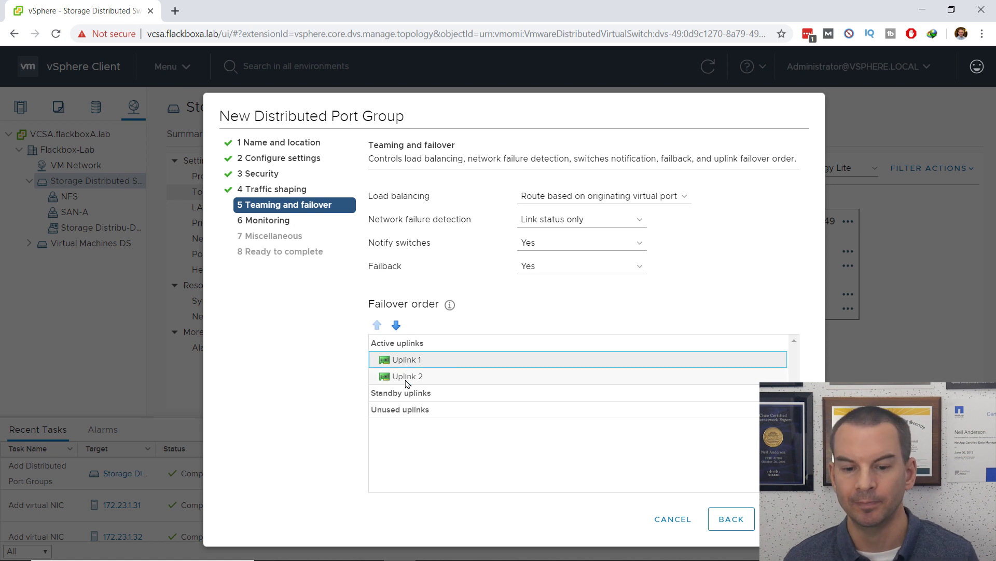
{"action": "left_click", "coordinate": [397, 326]}
{"action": "left_click", "coordinate": [397, 326]}
{"action": "left_click", "coordinate": [397, 326]}
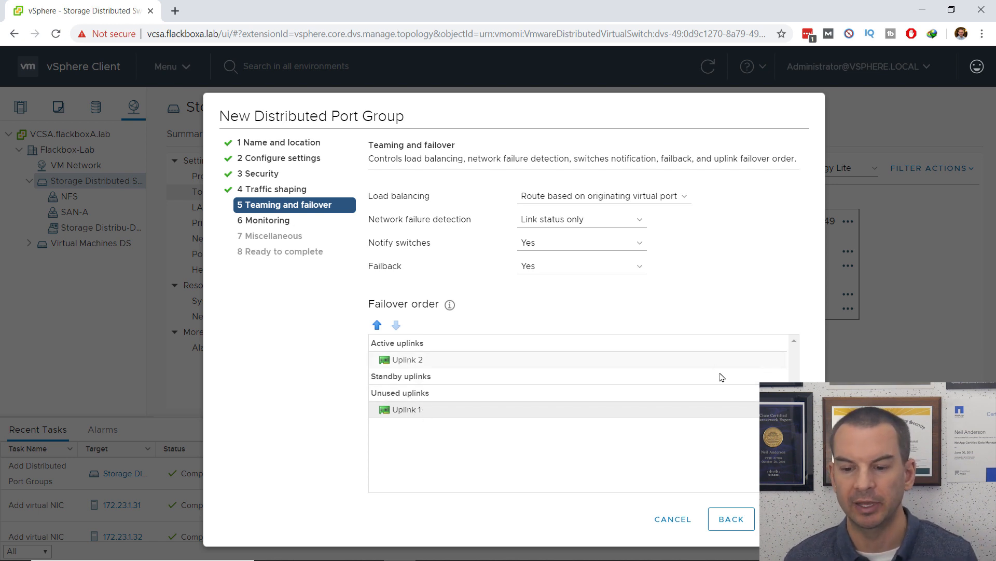
Finish creating the SAN-B port group with the default monitoring and miscellaneous settings
{"action": "left_click", "coordinate": [788, 519]}
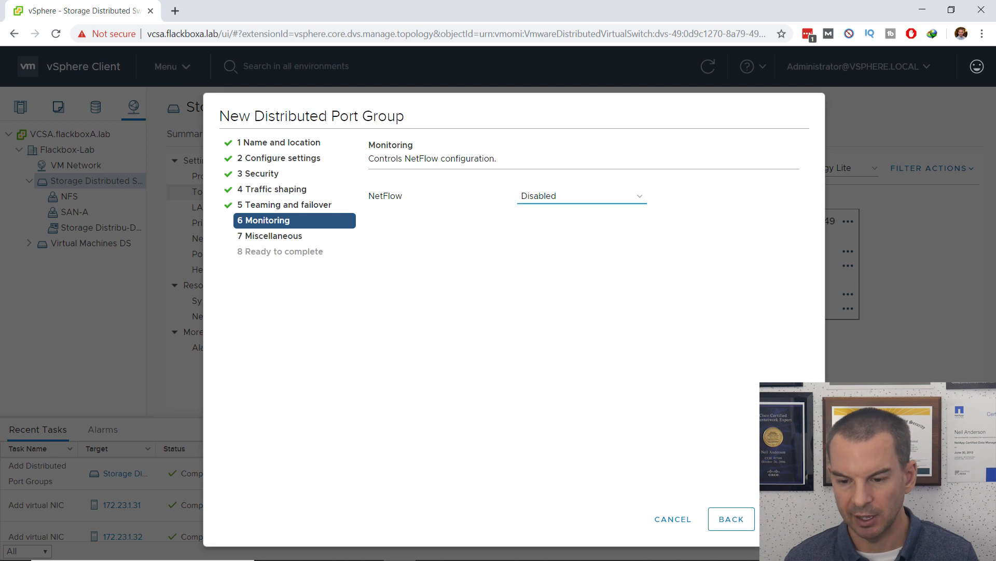
{"action": "left_click", "coordinate": [789, 519]}
{"action": "left_click", "coordinate": [789, 519]}
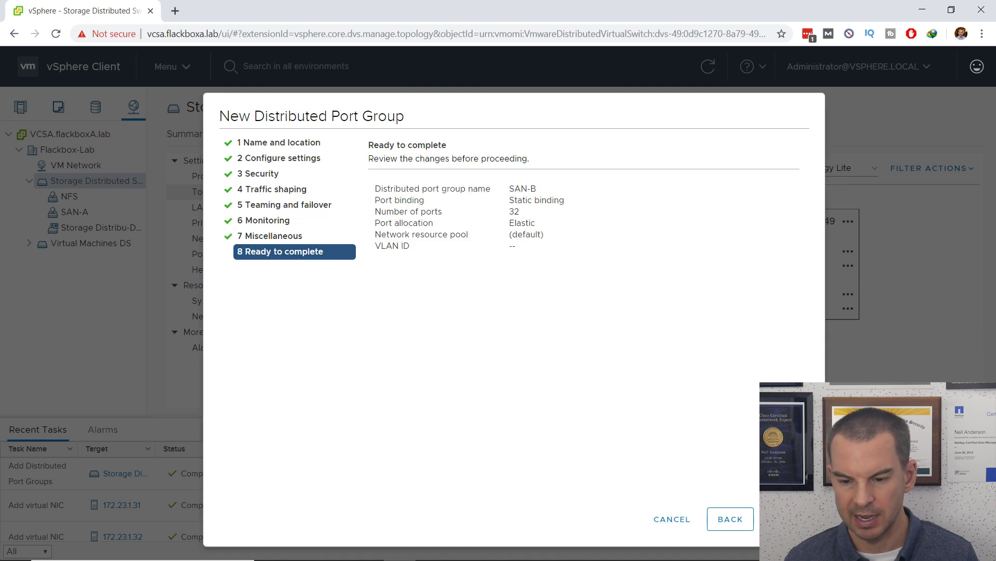
{"action": "left_click", "coordinate": [789, 519]}
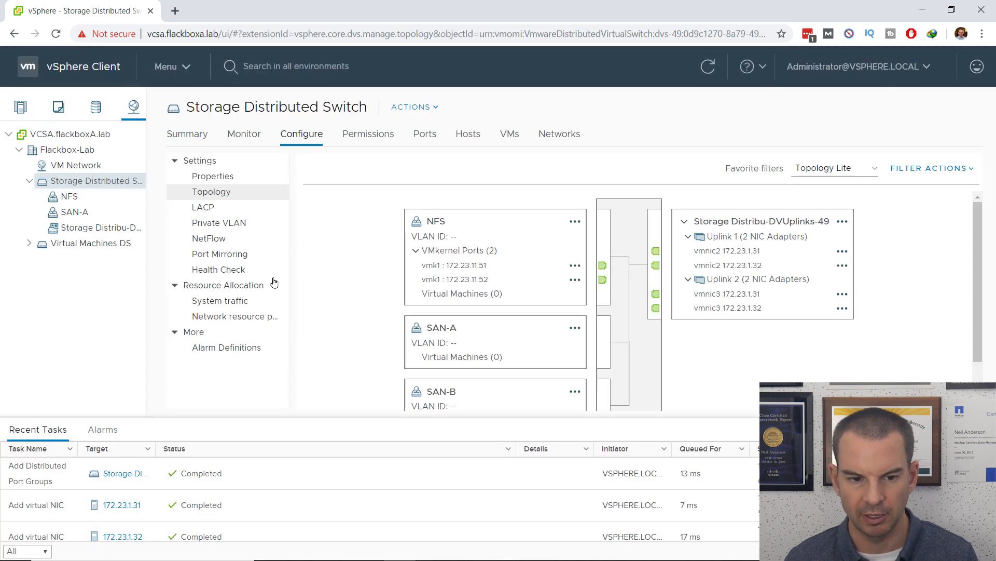
Start adding VMkernel adapters to SAN-A for hosts 172.23.1.31 and 172.23.1.32, keeping the default port settings and no services enabled
{"action": "scroll", "coordinate": [803, 322], "scroll_direction": "down", "scroll_amount": 1}
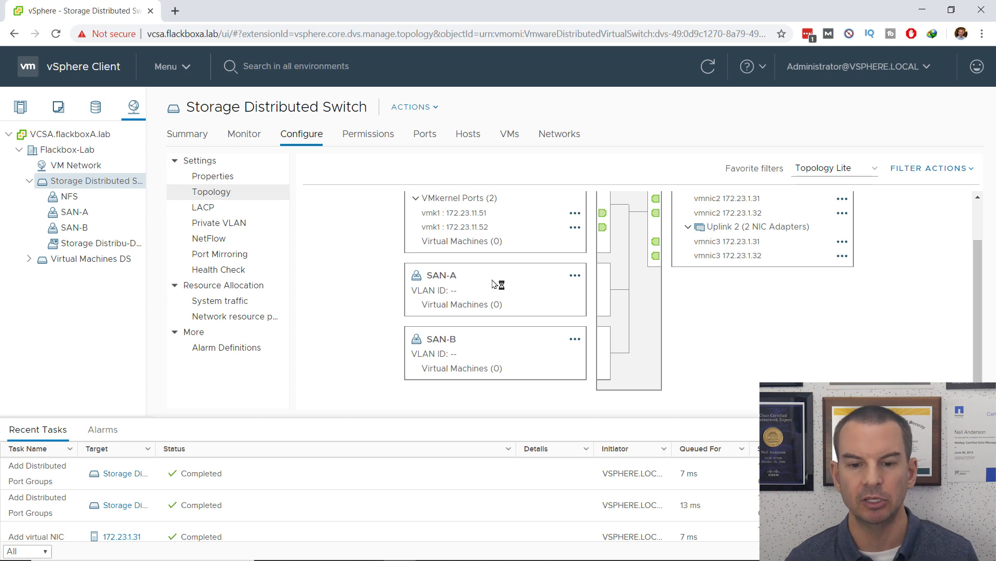
{"action": "right_click", "coordinate": [77, 220]}
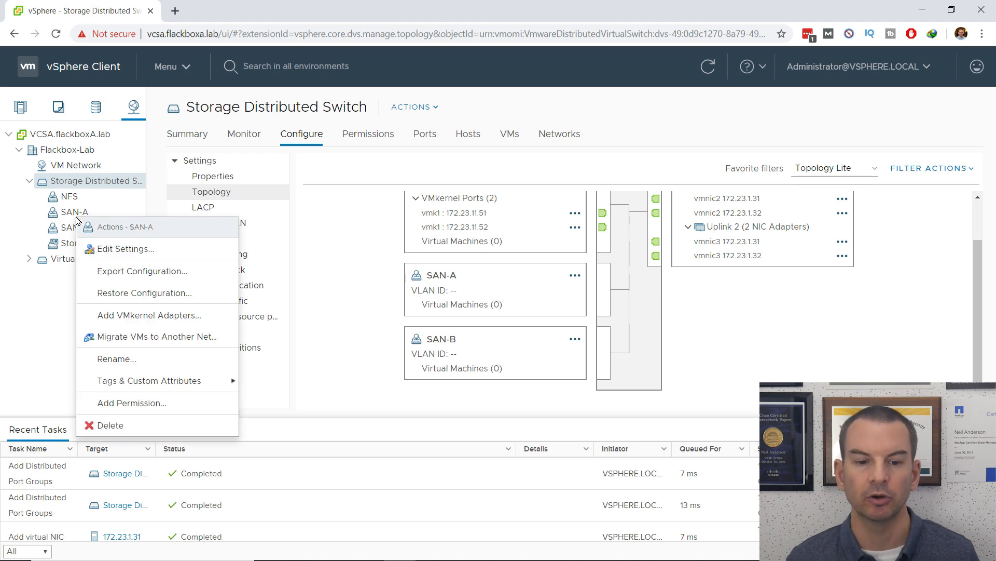
{"action": "left_click", "coordinate": [156, 319]}
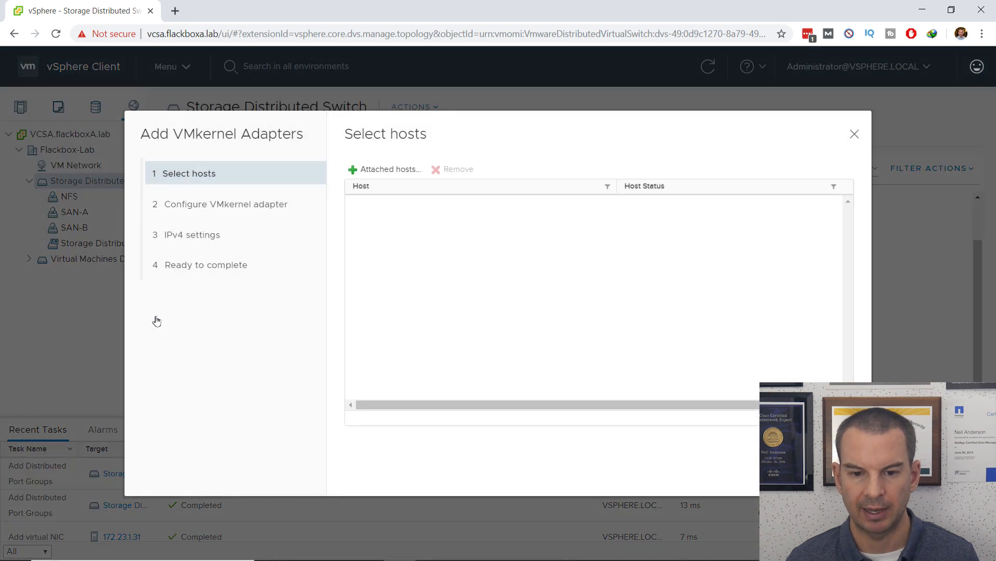
{"action": "left_click", "coordinate": [374, 169]}
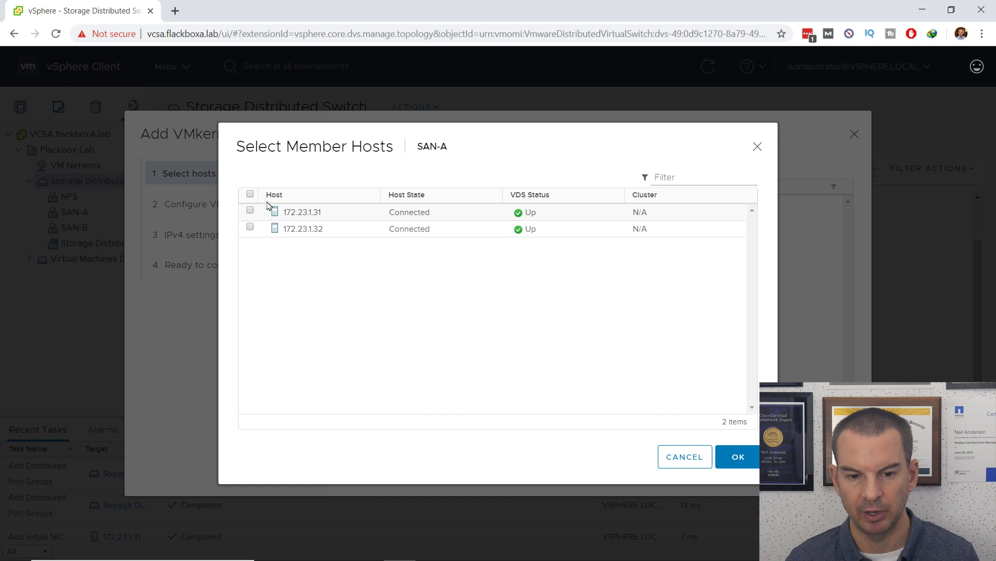
{"action": "left_click", "coordinate": [250, 195]}
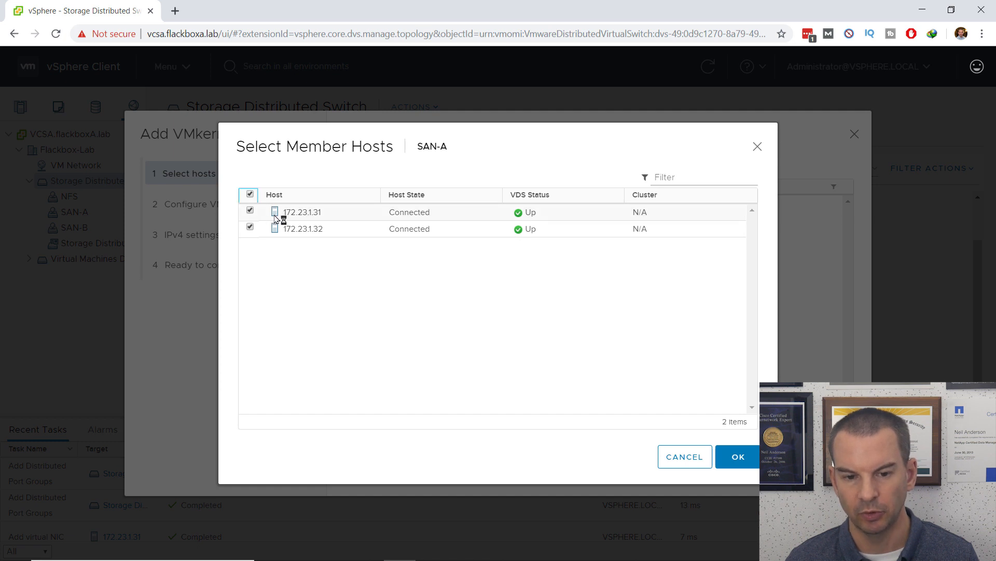
{"action": "left_click", "coordinate": [737, 456]}
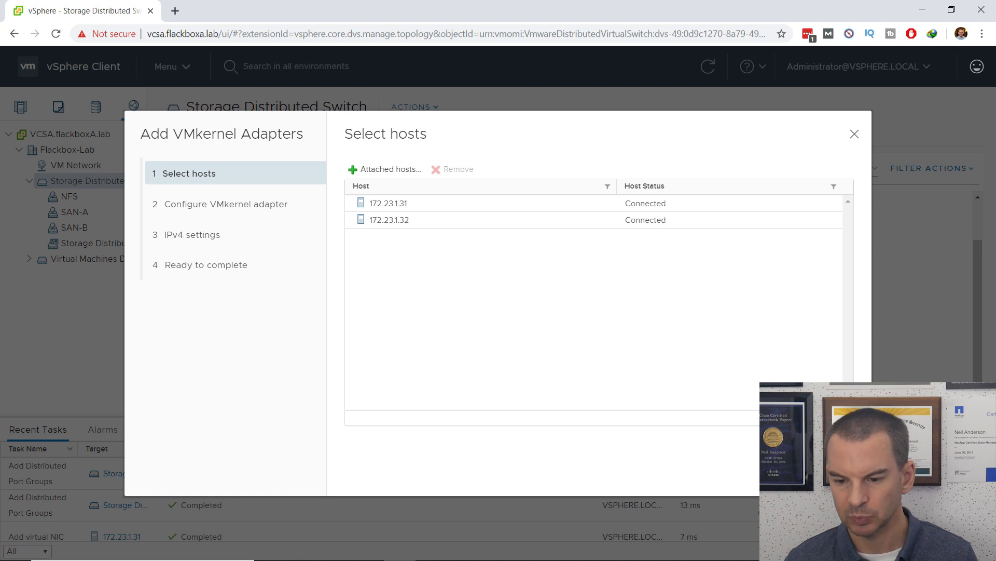
{"action": "left_click", "coordinate": [832, 469]}
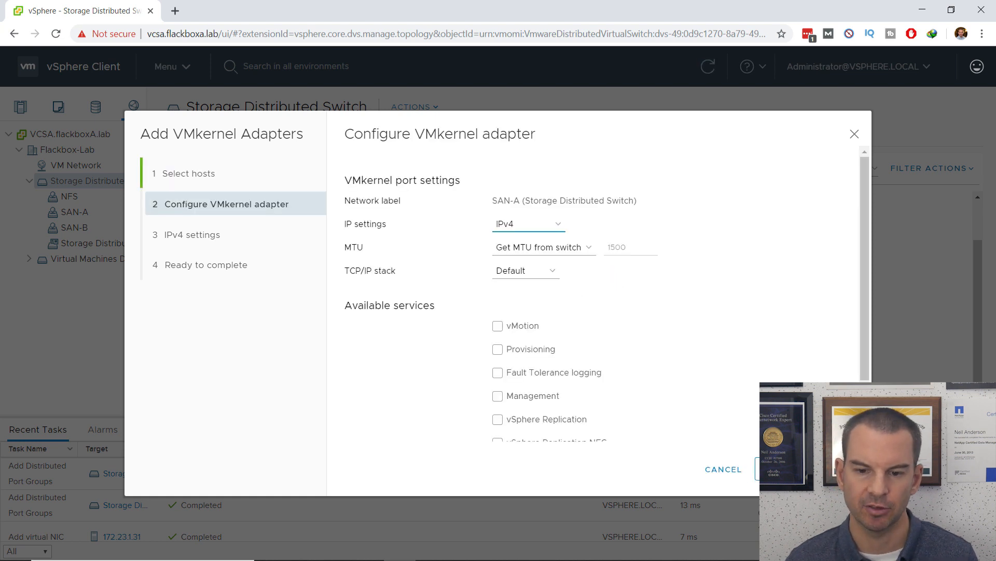
{"action": "scroll", "coordinate": [727, 285], "scroll_direction": "down", "scroll_amount": 2}
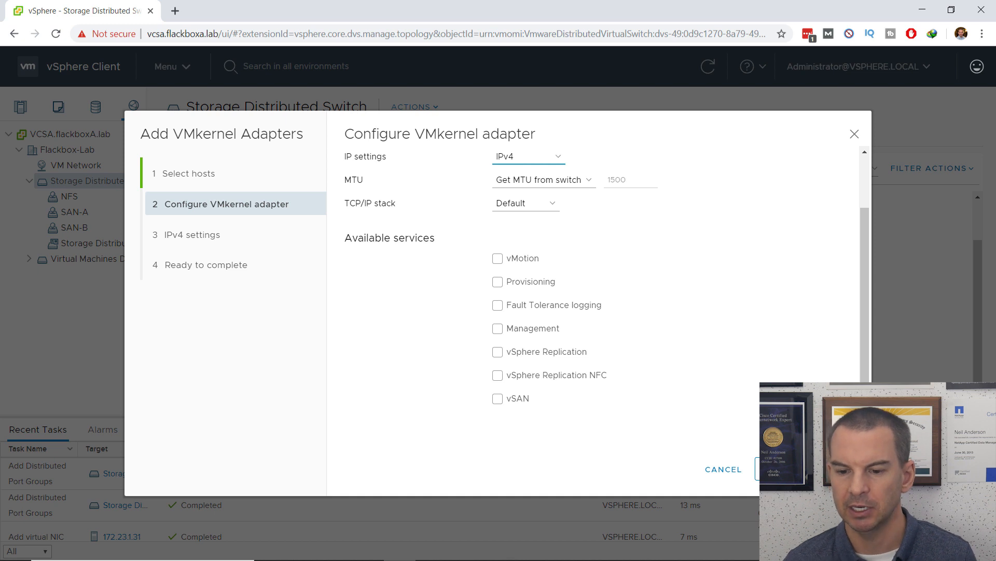
{"action": "left_click", "coordinate": [832, 468]}
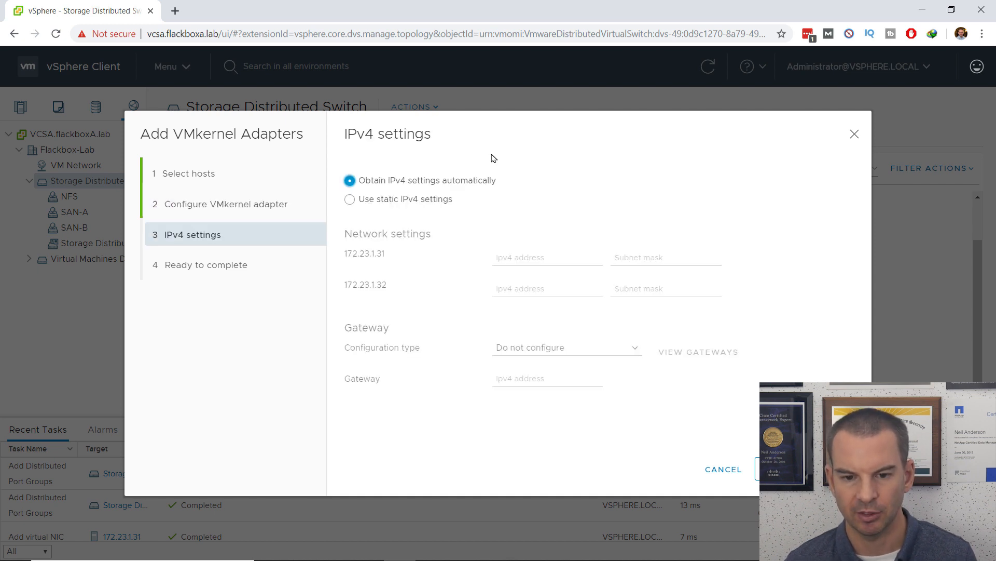
Use static IPv4 settings and give host 172.23.1.31 the address 172.23.12.51 with subnet mask 255.255.255.0
{"action": "left_click", "coordinate": [350, 202]}
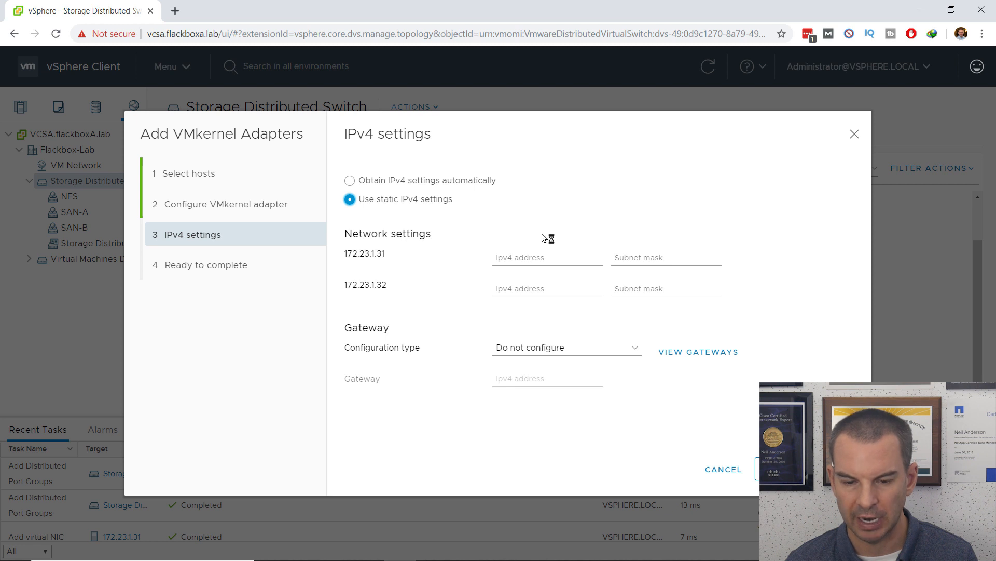
{"action": "left_click", "coordinate": [510, 254]}
{"action": "type", "text": "17"}
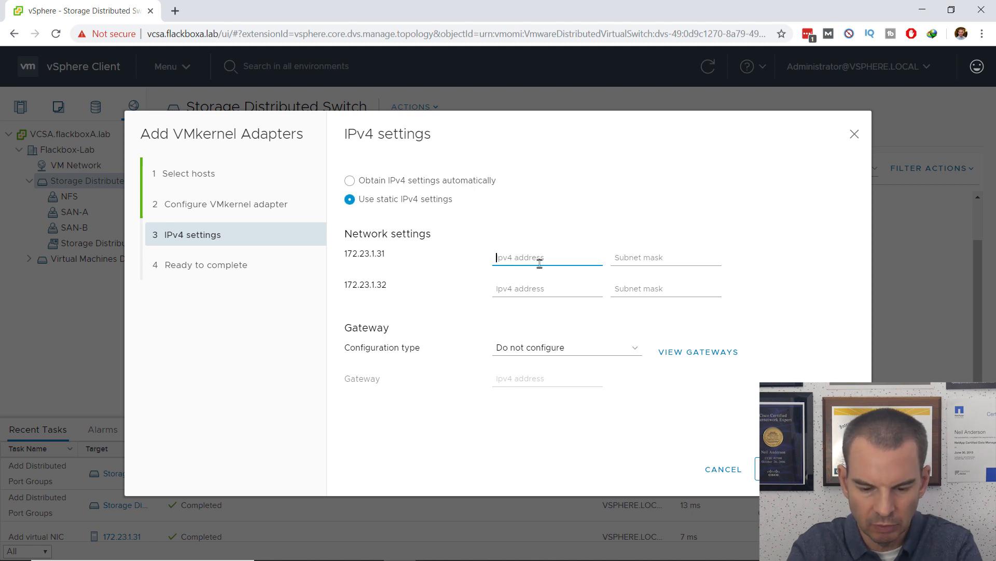
{"action": "type", "text": "2.2"}
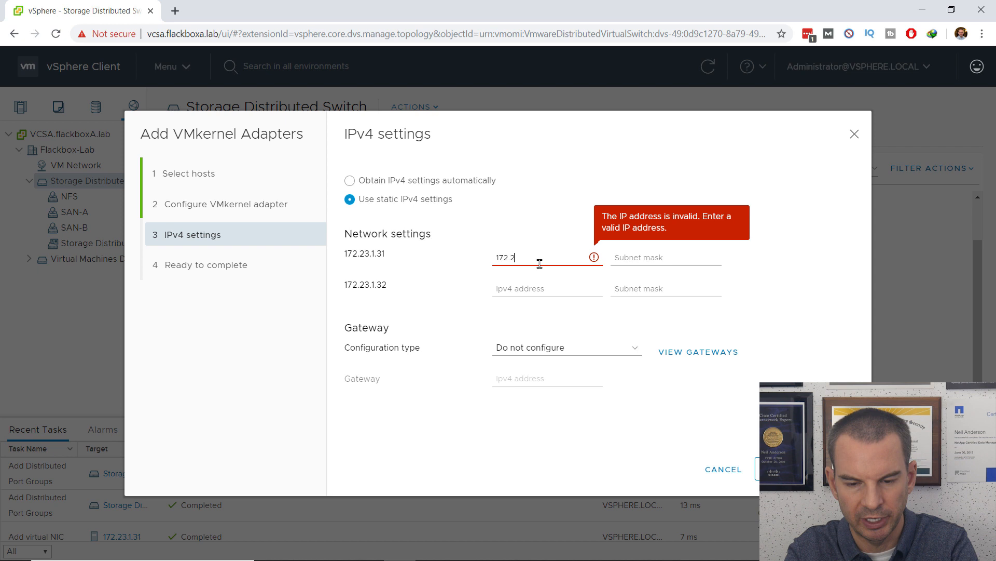
{"action": "type", "text": "3.12"}
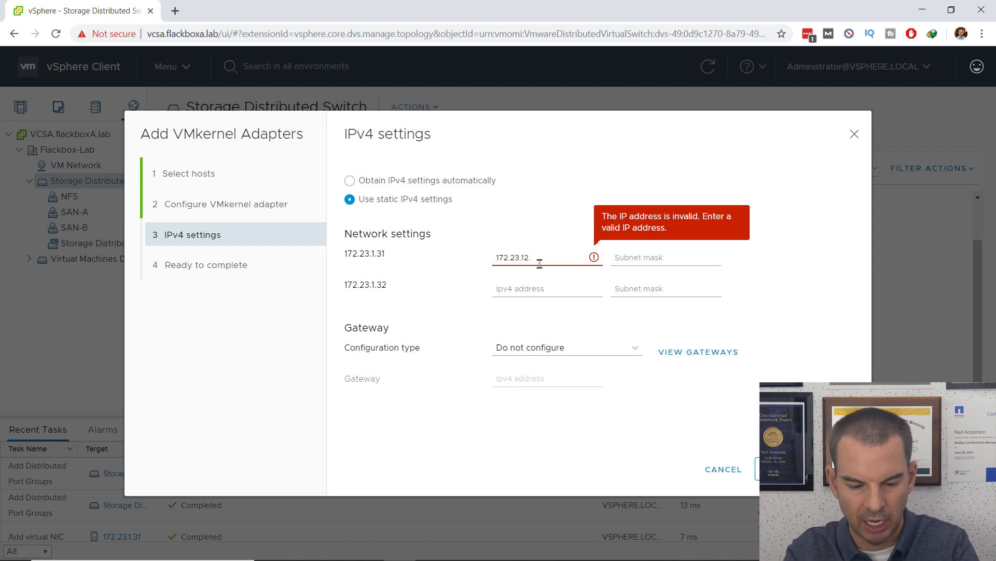
{"action": "type", "text": ".51"}
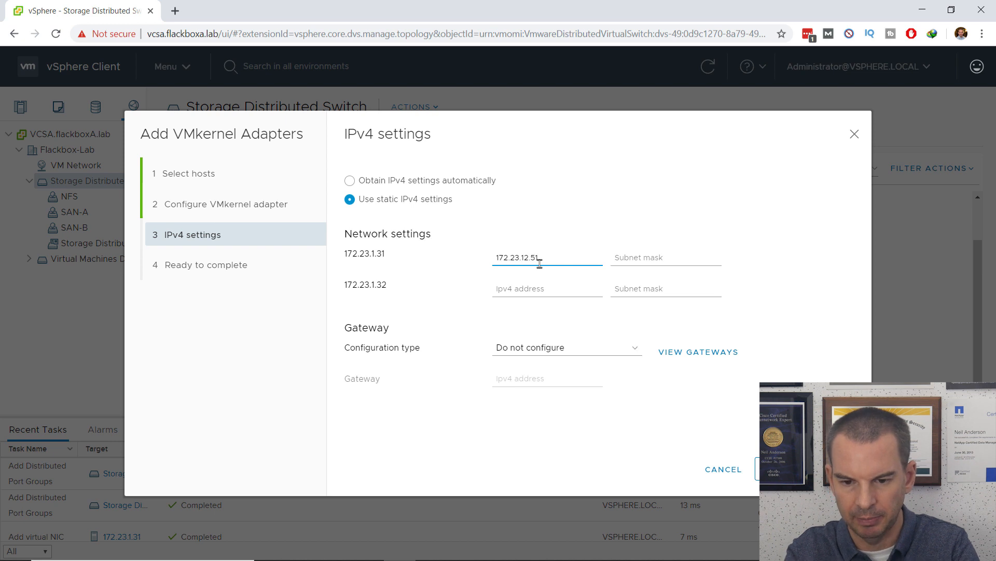
{"action": "key", "text": "Tab"}
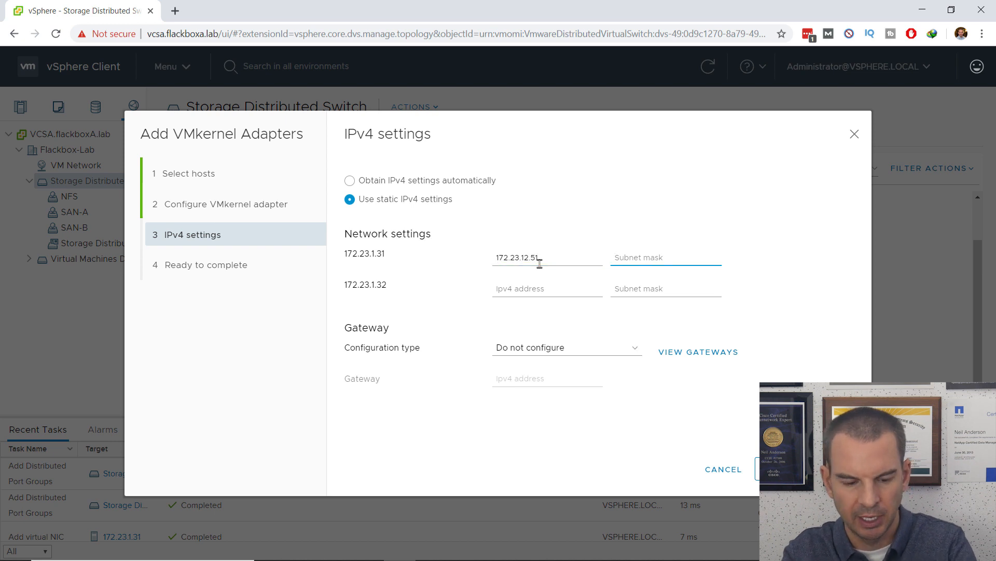
{"action": "type", "text": "255.255.255.0"}
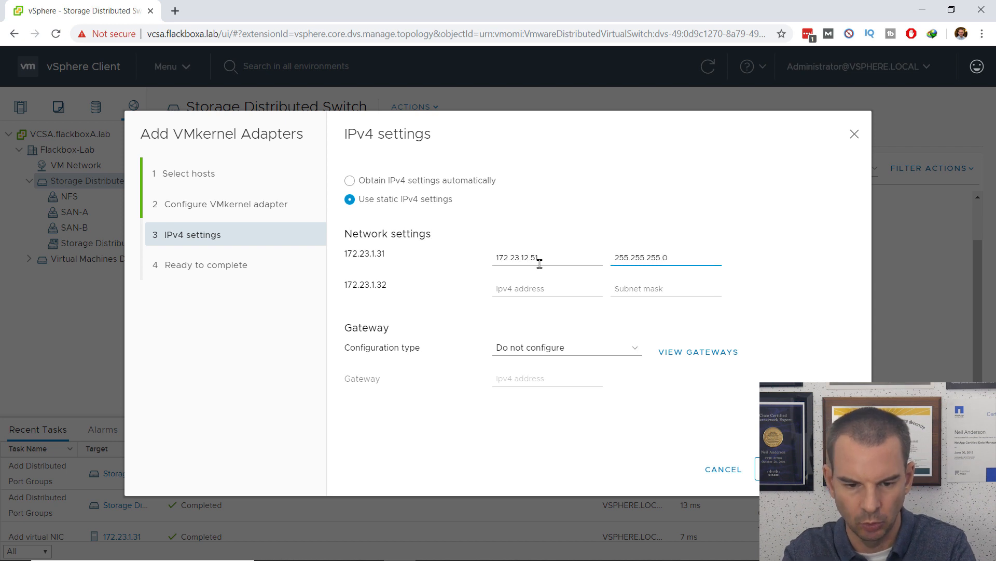
Give host 172.23.1.32 the address 172.23.12.52 with subnet mask 255.255.255.0 and finish adding the SAN-A VMkernel adapters
{"action": "left_click", "coordinate": [512, 289]}
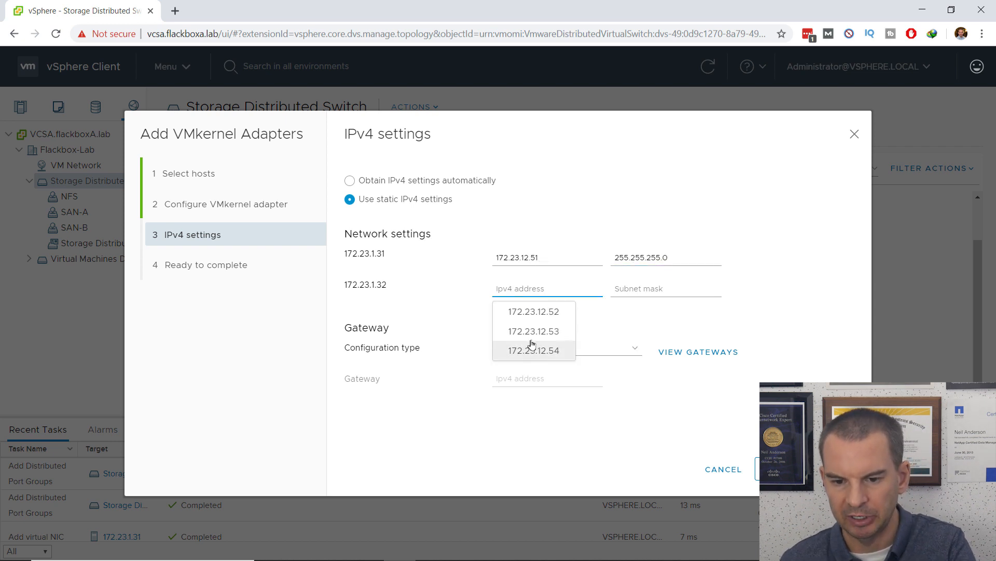
{"action": "left_click", "coordinate": [538, 313]}
{"action": "left_click", "coordinate": [637, 289]}
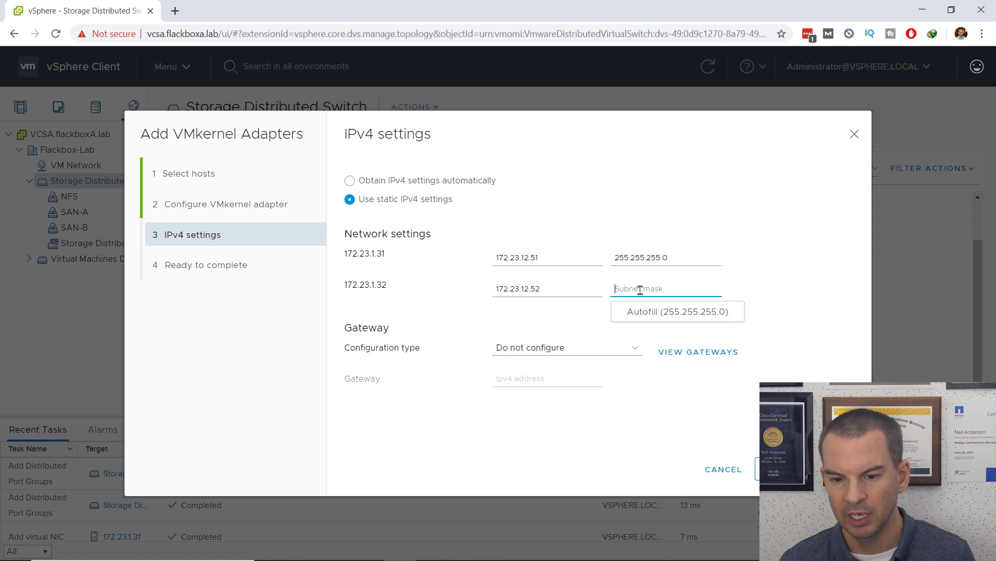
{"action": "left_click", "coordinate": [659, 312]}
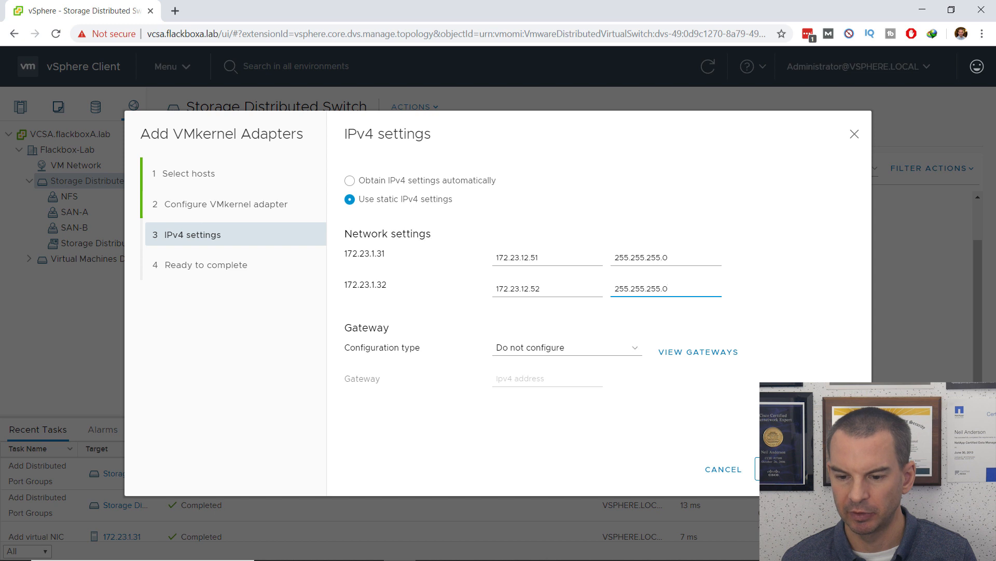
{"action": "left_click", "coordinate": [783, 468]}
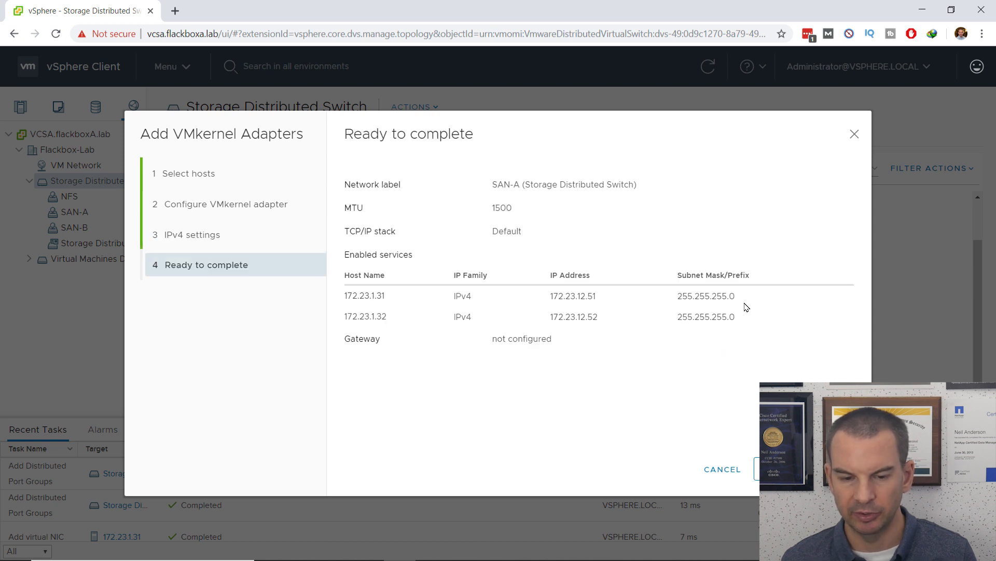
{"action": "left_click", "coordinate": [784, 468]}
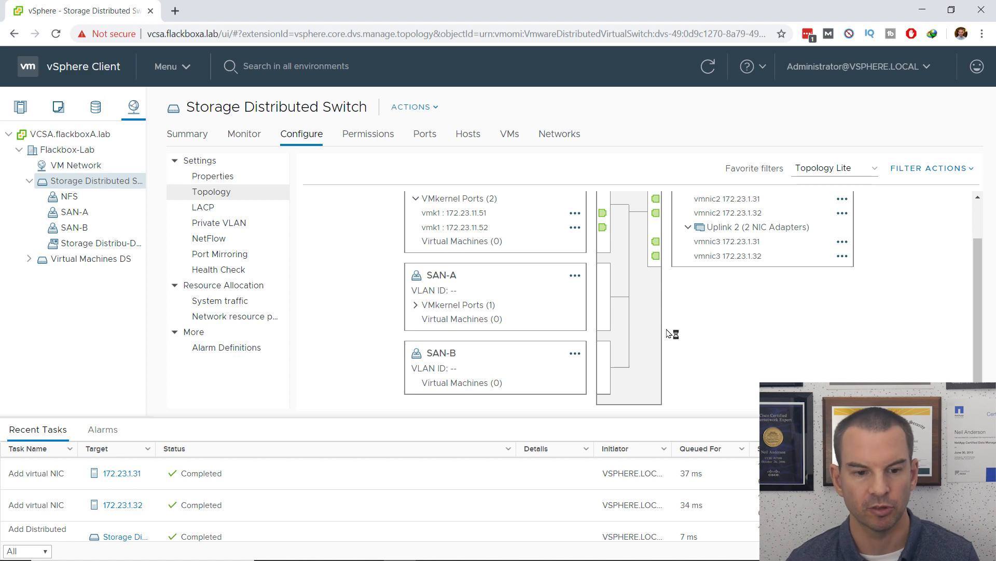
Start adding VMkernel adapters to SAN-B for hosts 172.23.1.31 and 172.23.1.32, keeping the default port settings and no services enabled
{"action": "right_click", "coordinate": [75, 234]}
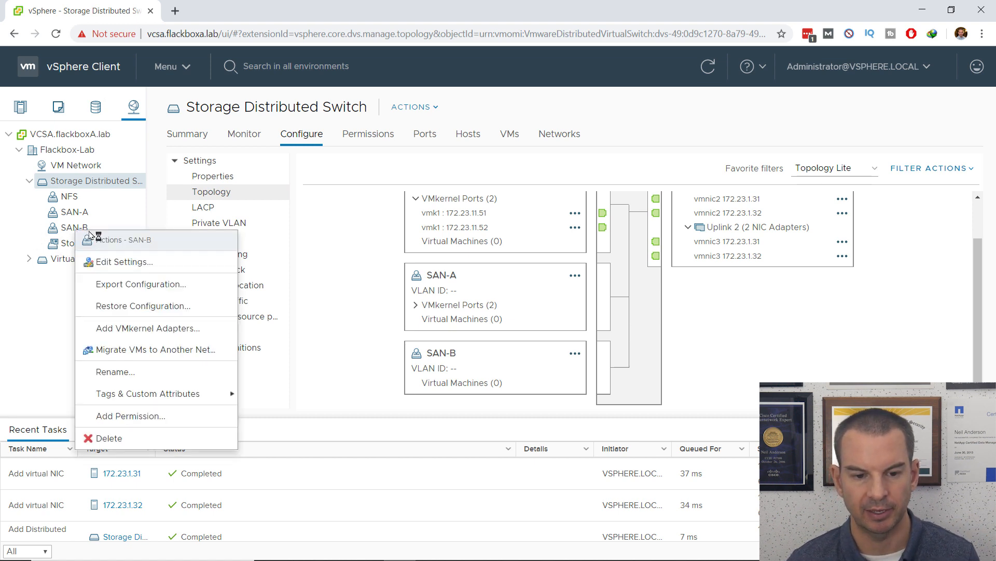
{"action": "left_click", "coordinate": [132, 328]}
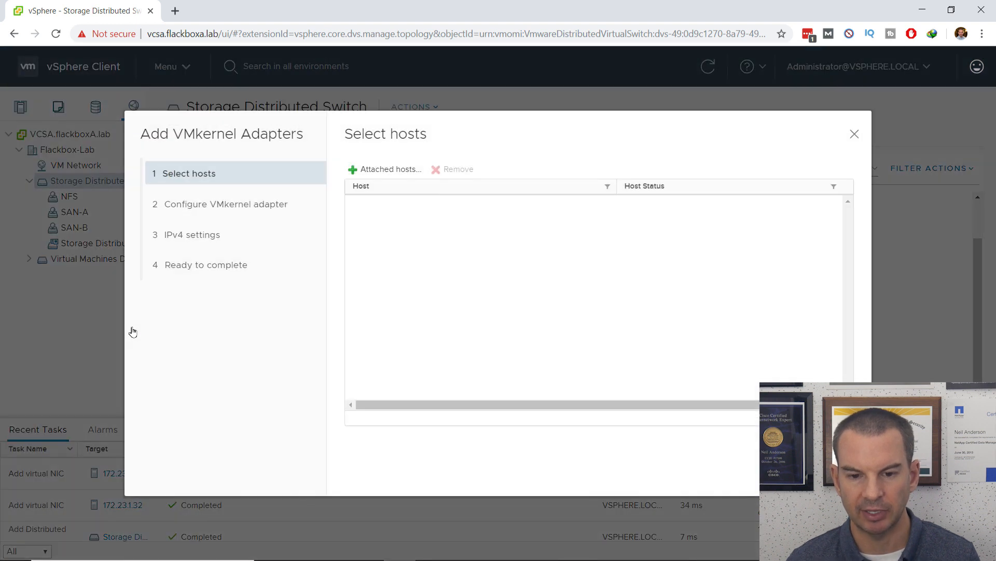
{"action": "left_click", "coordinate": [368, 174]}
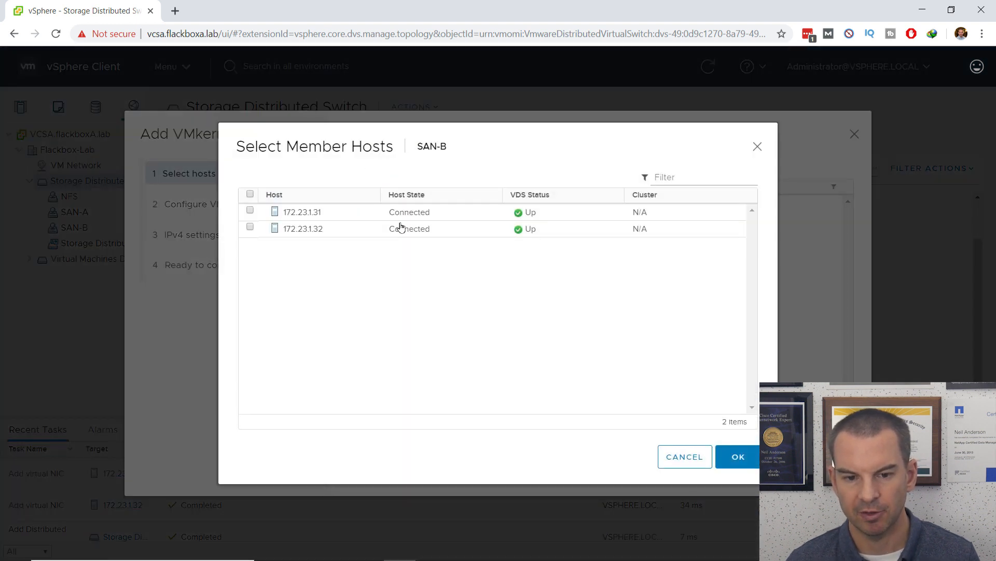
{"action": "left_click", "coordinate": [249, 194]}
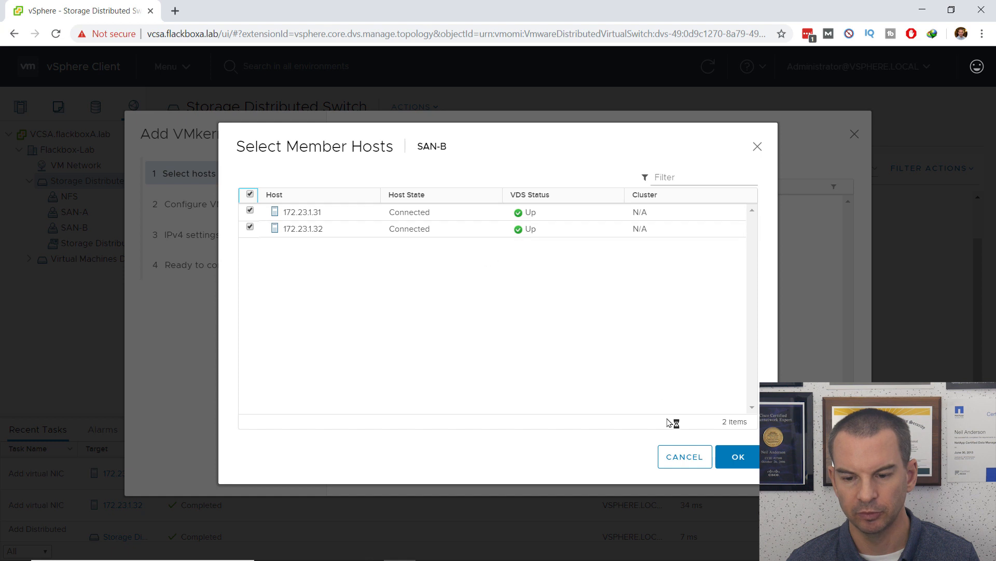
{"action": "left_click", "coordinate": [742, 457]}
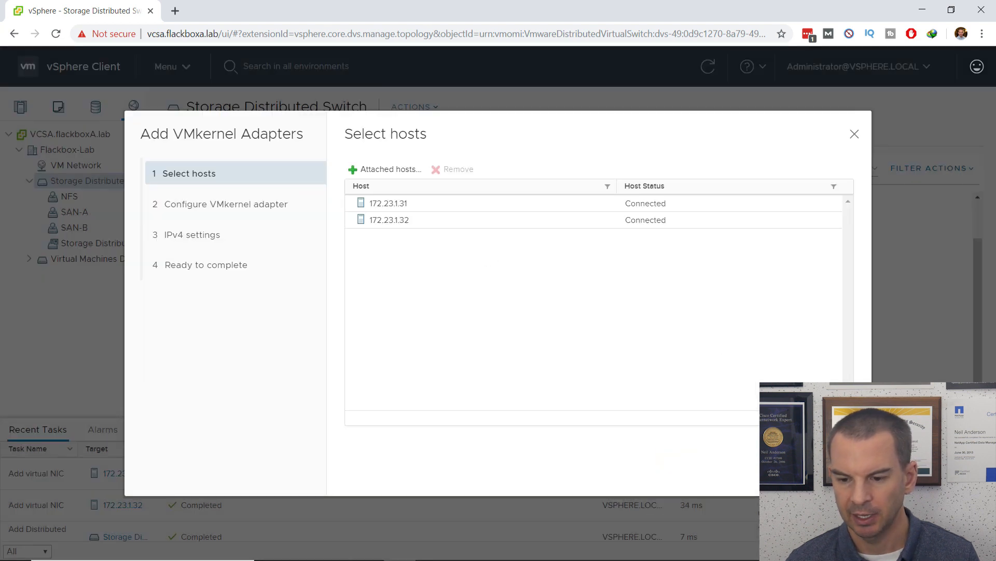
{"action": "left_click", "coordinate": [791, 468]}
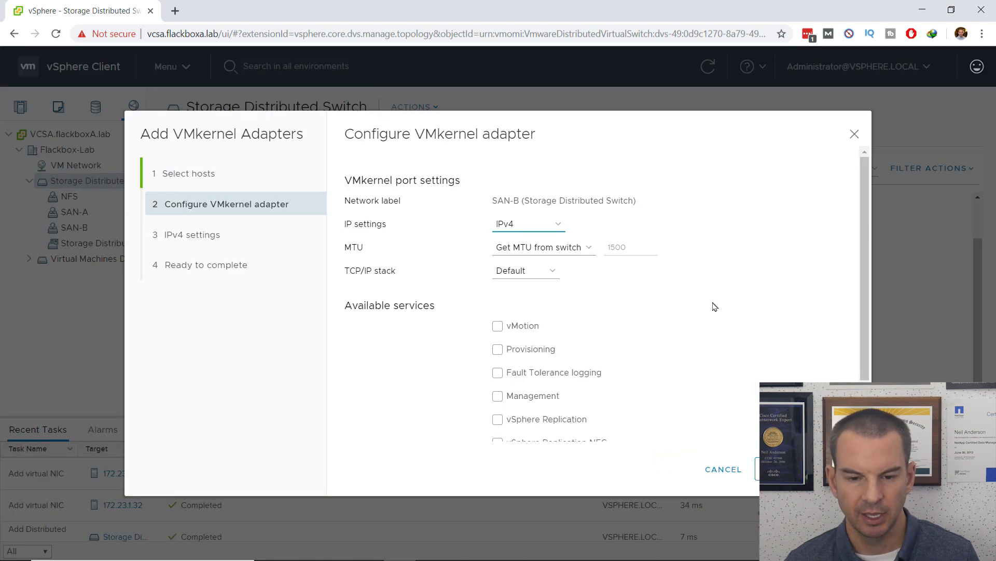
{"action": "scroll", "coordinate": [673, 283], "scroll_direction": "down", "scroll_amount": 2}
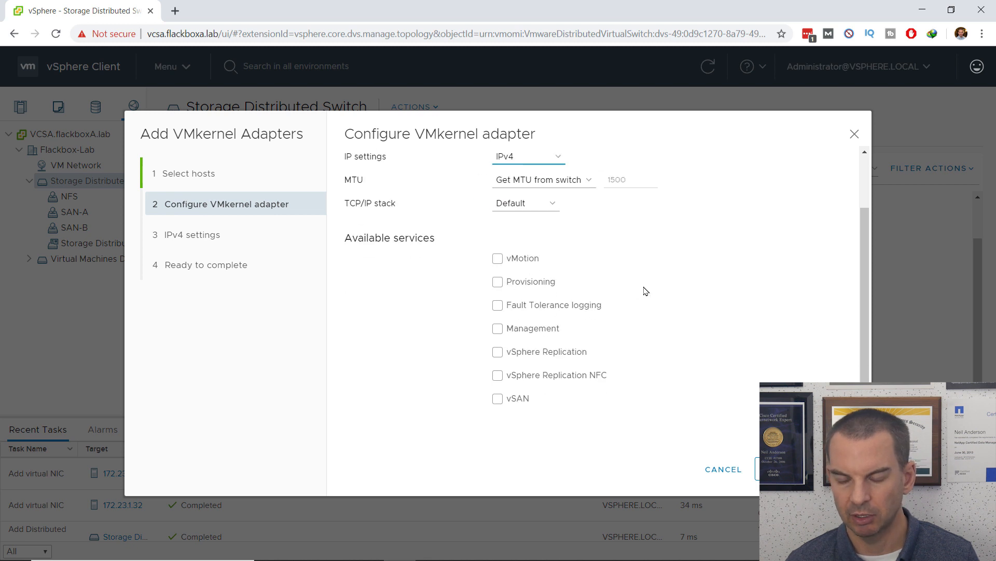
{"action": "left_click", "coordinate": [791, 469]}
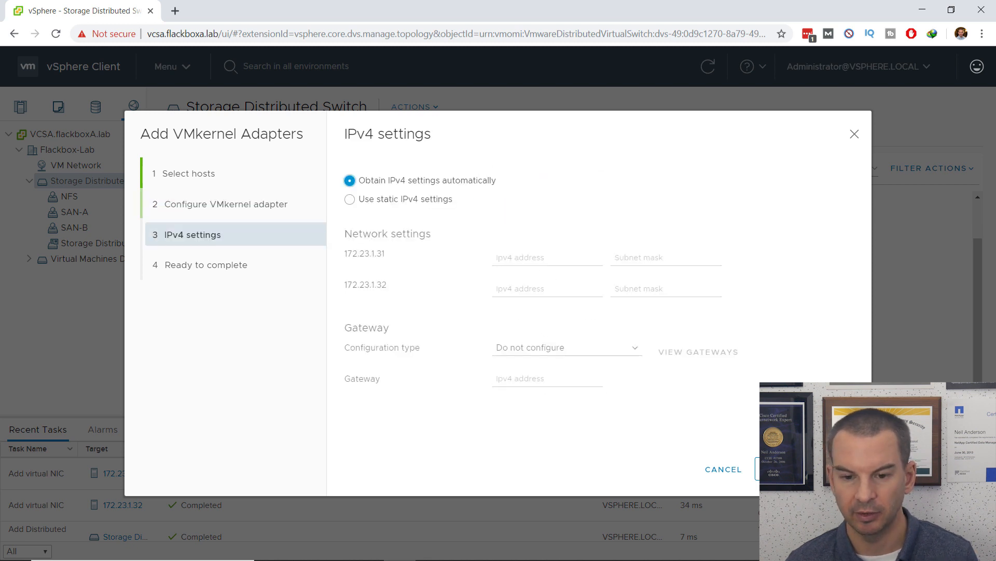
Use static IPv4 settings and give host 172.23.1.31 the SAN-B address 172.23.12.151 with subnet mask 255.255.255.0
{"action": "left_click", "coordinate": [349, 200]}
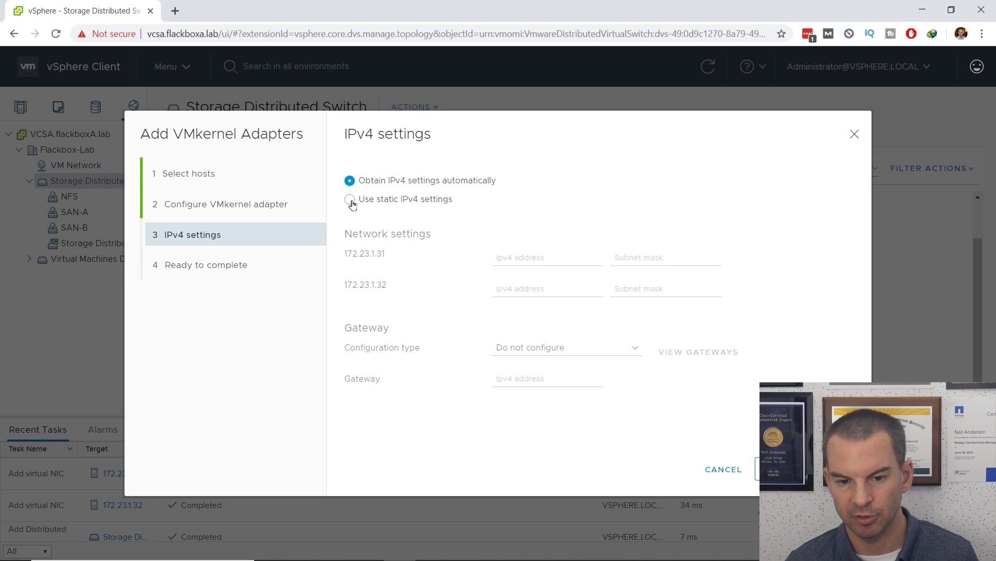
{"action": "left_click", "coordinate": [511, 255]}
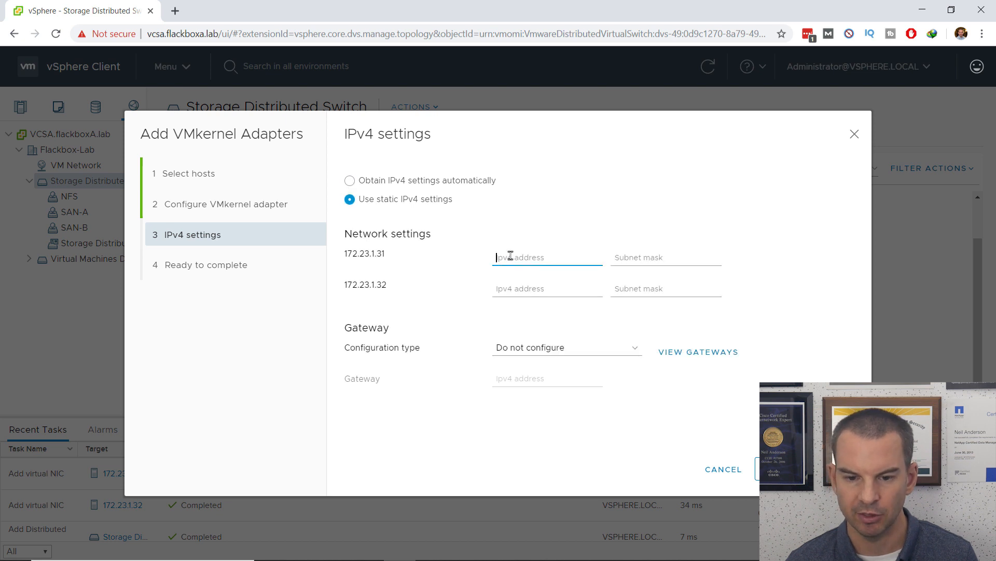
{"action": "type", "text": "17"}
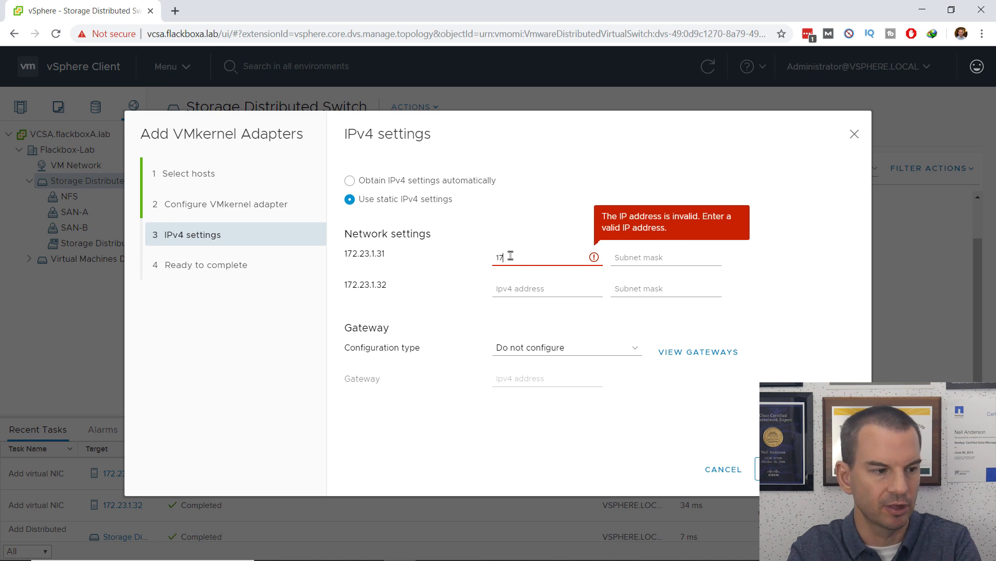
{"action": "type", "text": "2"}
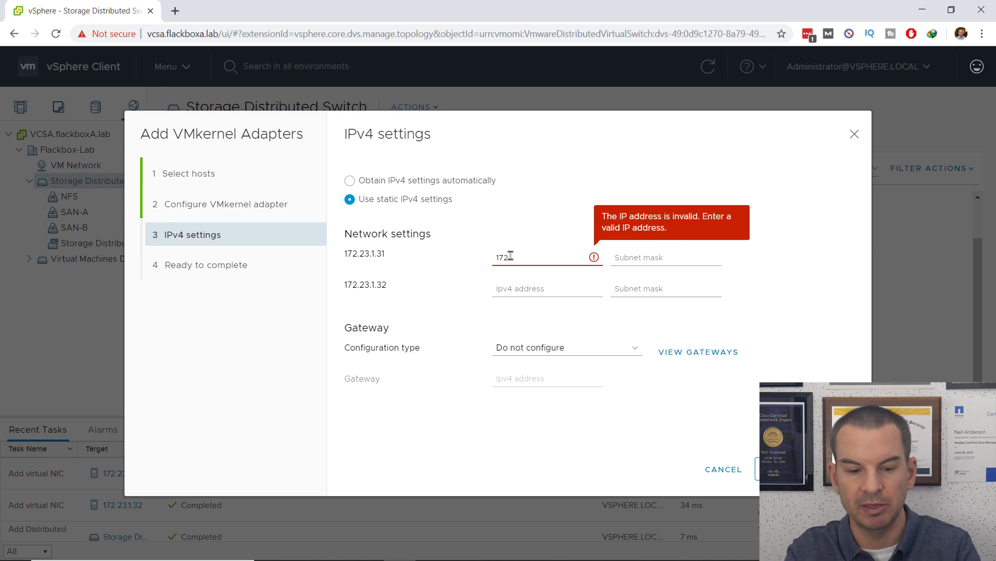
{"action": "type", "text": ".23.12"}
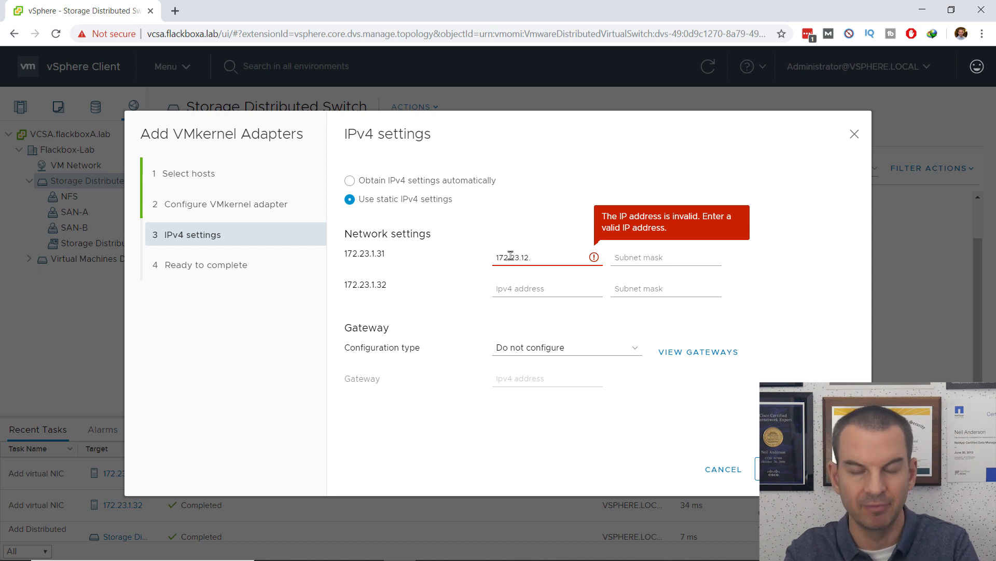
{"action": "type", "text": "."}
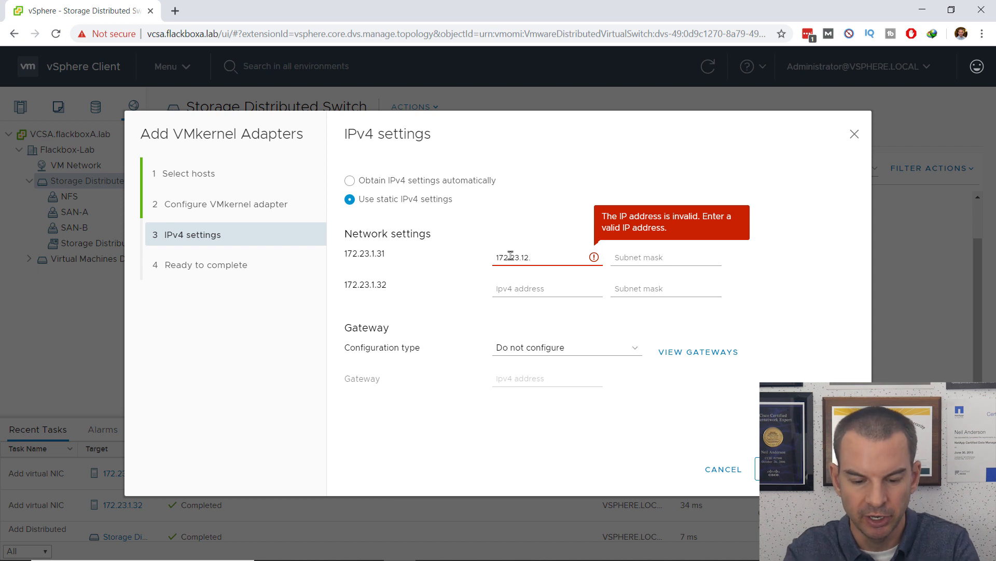
{"action": "type", "text": "151"}
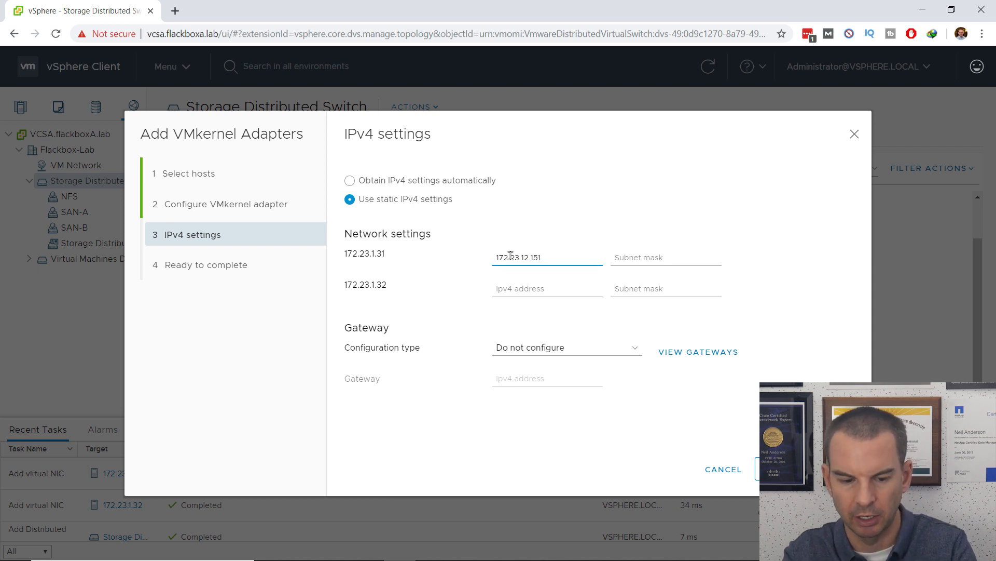
{"action": "key", "text": "Tab"}
{"action": "type", "text": "255"}
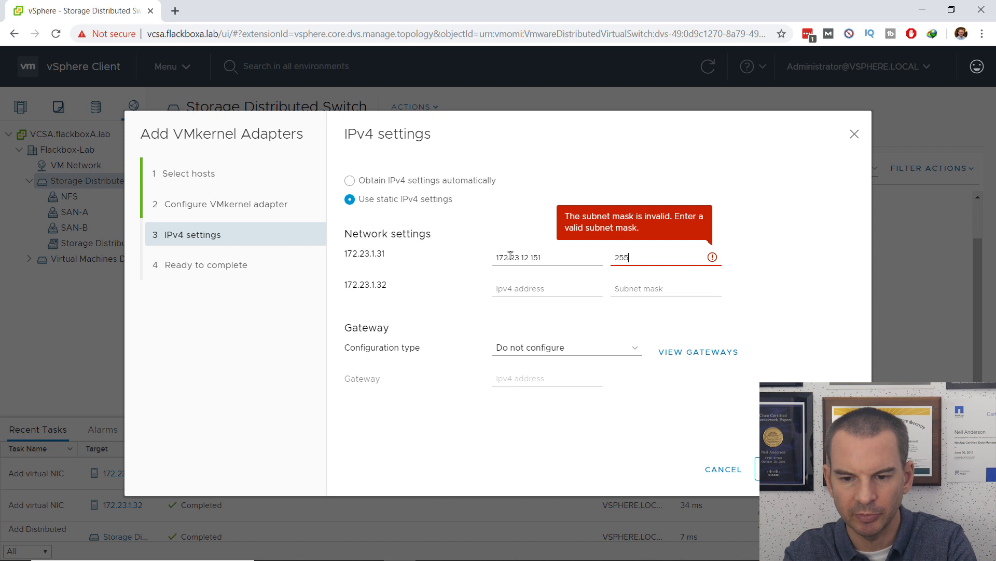
{"action": "type", "text": ".255.25"}
{"action": "type", "text": "0"}
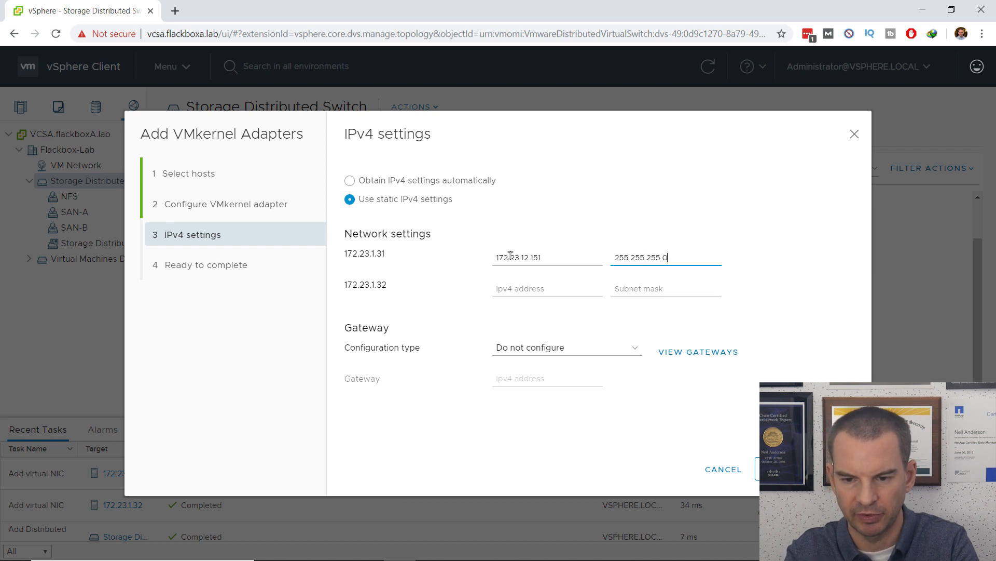
Give host 172.23.1.32 the address 172.23.12.152 with subnet mask 255.255.255.0 and finish adding the SAN-B VMkernel adapters
{"action": "left_click", "coordinate": [503, 290]}
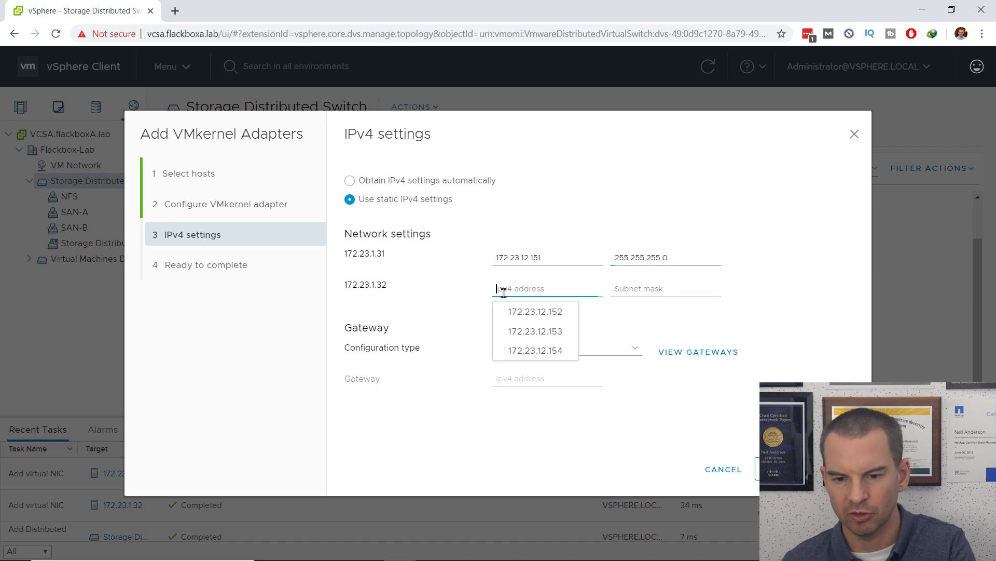
{"action": "left_click", "coordinate": [556, 311]}
{"action": "left_click", "coordinate": [628, 290]}
{"action": "left_click", "coordinate": [661, 311]}
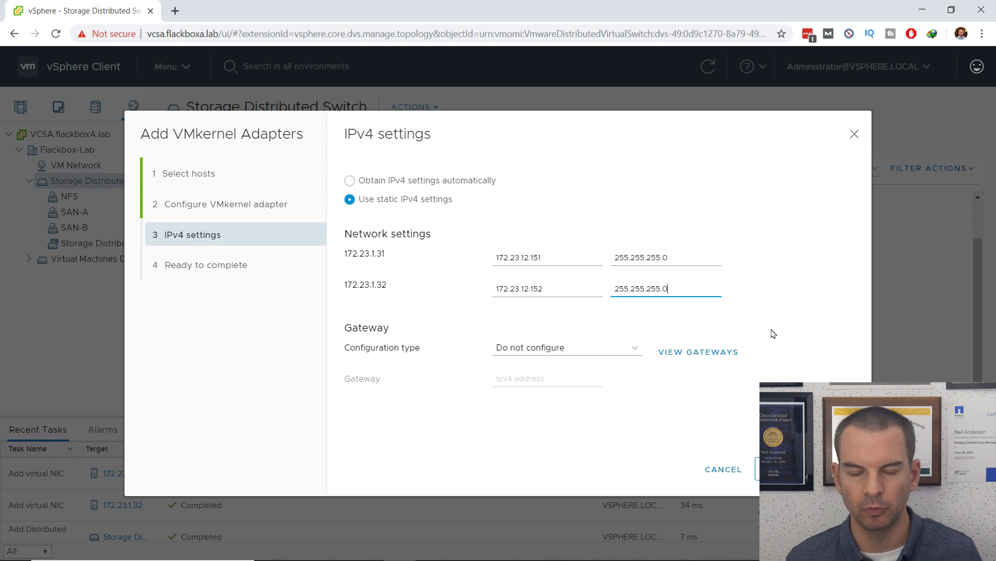
{"action": "left_click", "coordinate": [832, 469]}
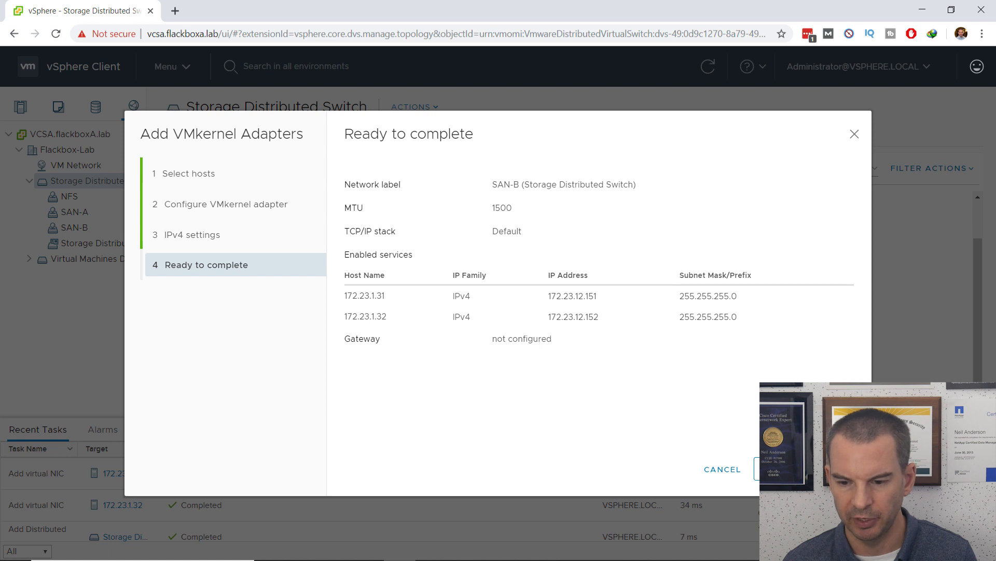
{"action": "left_click", "coordinate": [833, 469]}
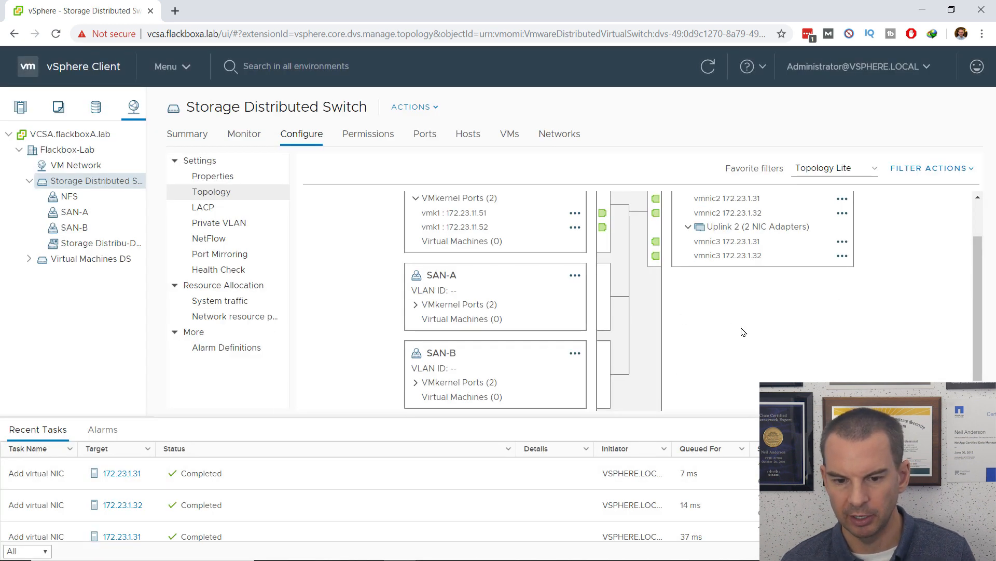
Expand the VMkernel ports of SAN-A and SAN-B in the topology and review the port groups and uplinks
{"action": "left_click", "coordinate": [414, 304]}
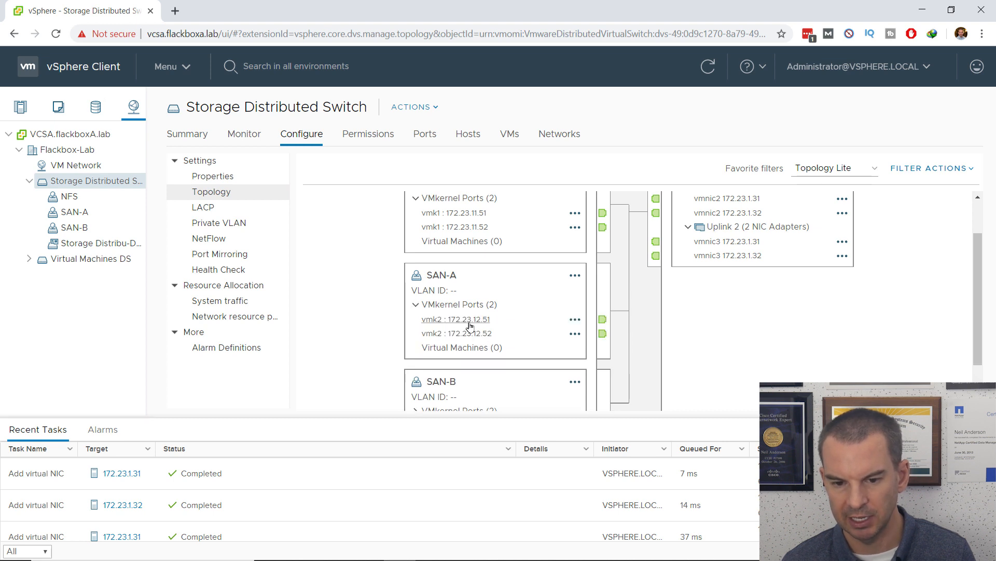
{"action": "scroll", "coordinate": [846, 353], "scroll_direction": "down", "scroll_amount": 2}
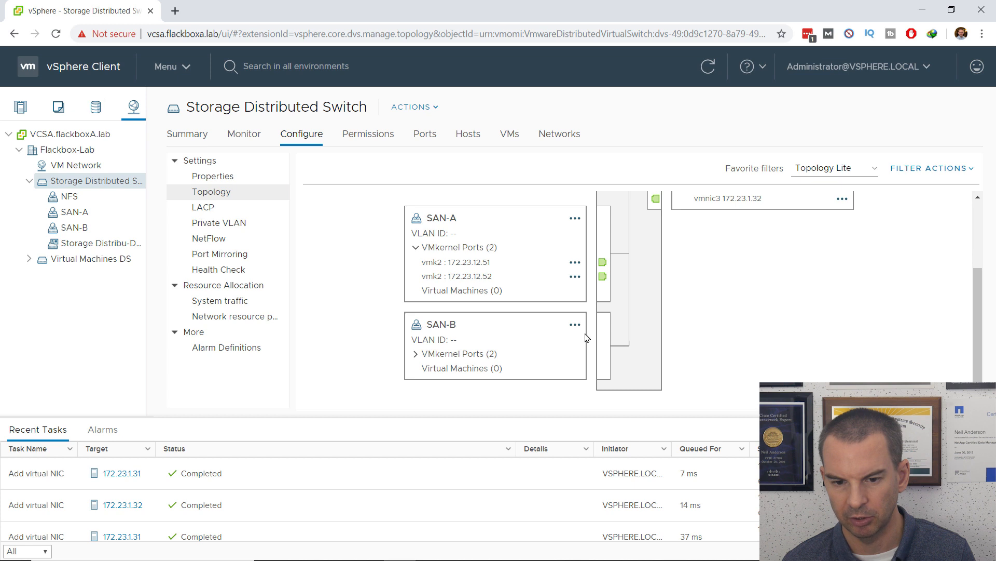
{"action": "left_click", "coordinate": [415, 354]}
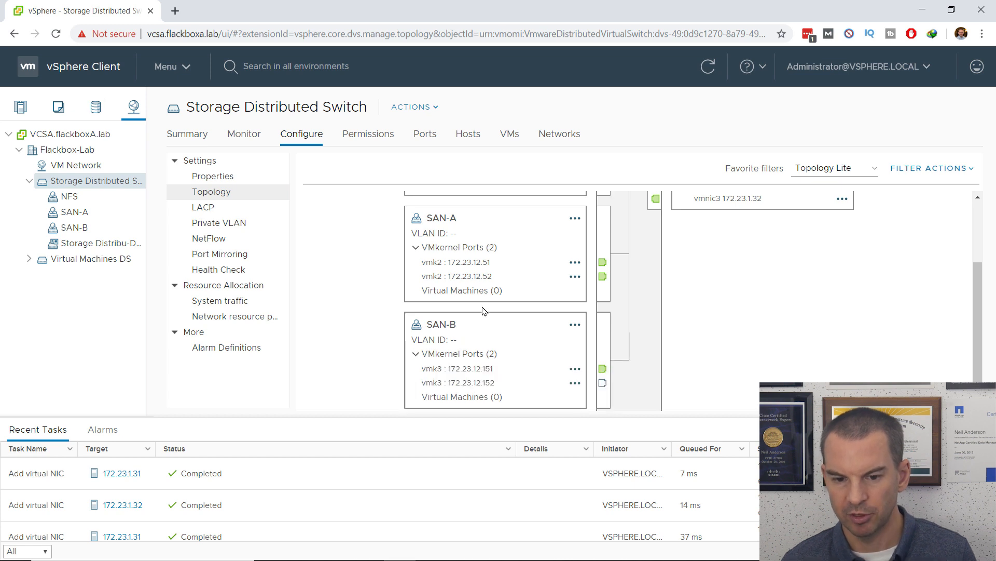
{"action": "scroll", "coordinate": [690, 345], "scroll_direction": "down", "scroll_amount": 1}
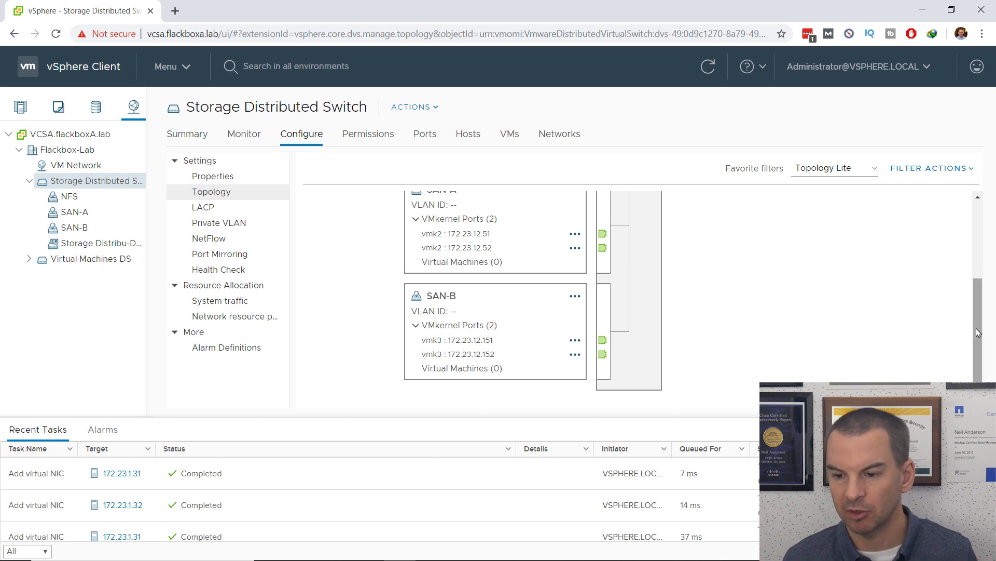
{"action": "left_click_drag", "start_coordinate": [978, 327], "coordinate": [970, 246]}
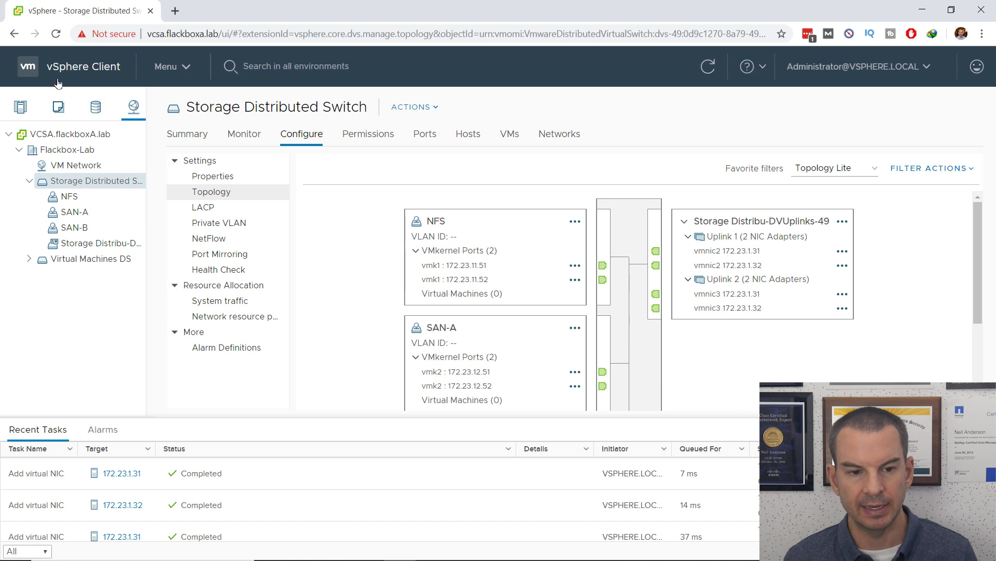
Add a software iSCSI adapter to the storage adapters of host 172.23.1.31
{"action": "left_click", "coordinate": [21, 107]}
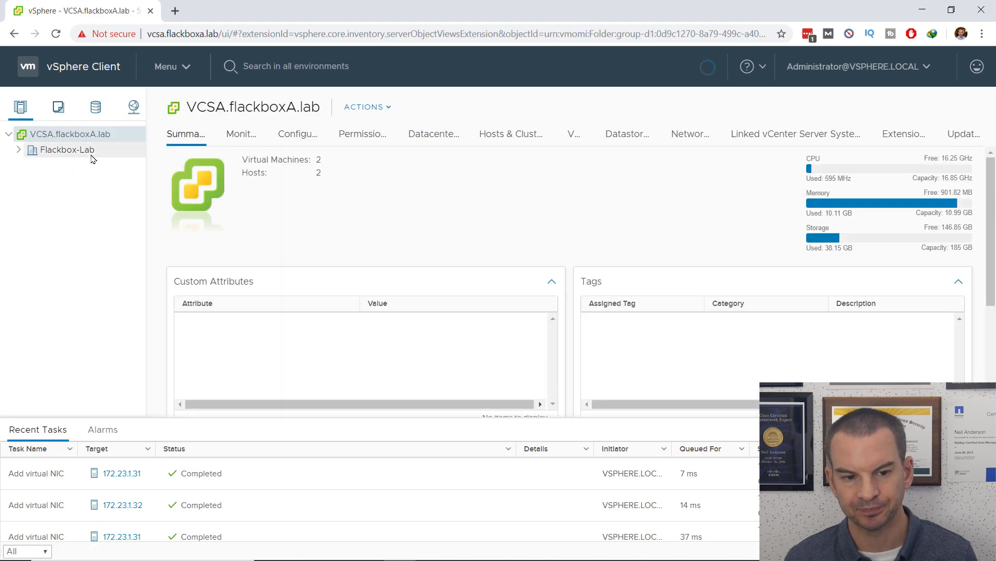
{"action": "left_click", "coordinate": [19, 150]}
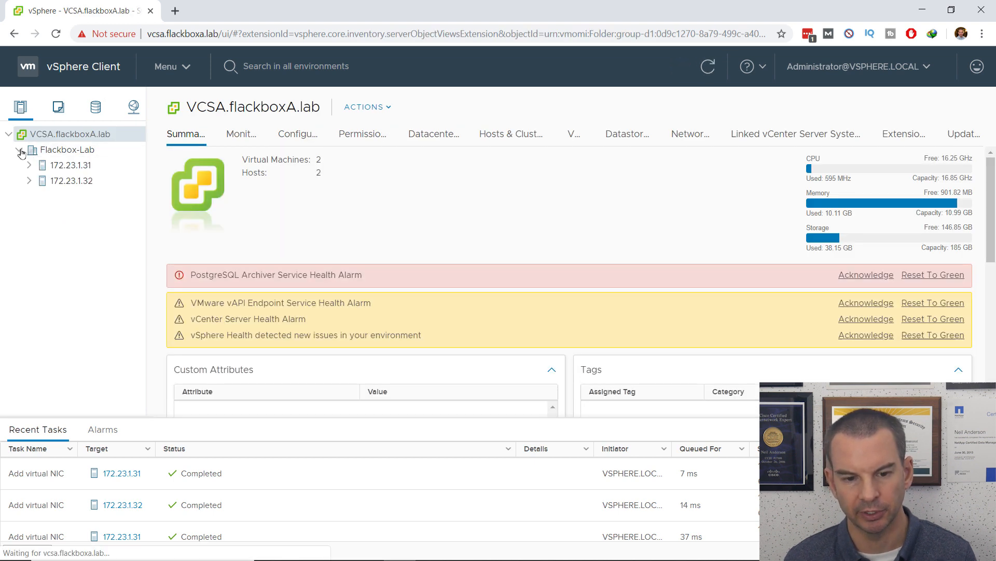
{"action": "left_click", "coordinate": [66, 167]}
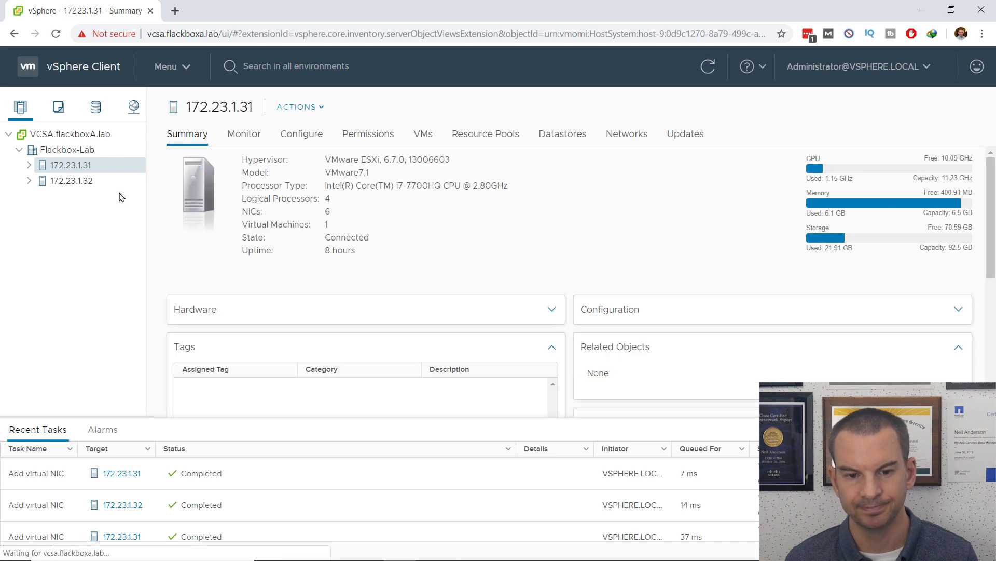
{"action": "left_click", "coordinate": [301, 136]}
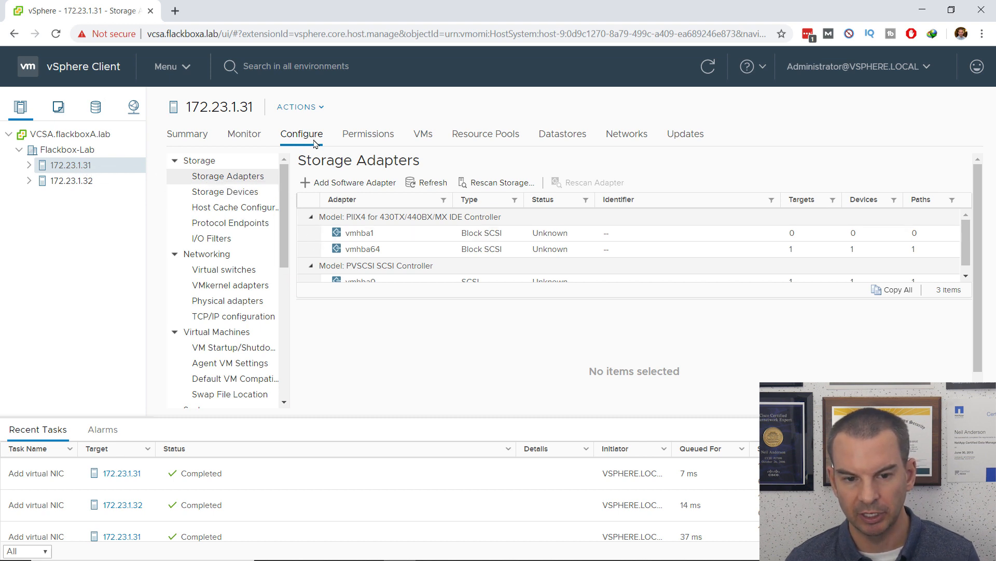
{"action": "left_click", "coordinate": [346, 184]}
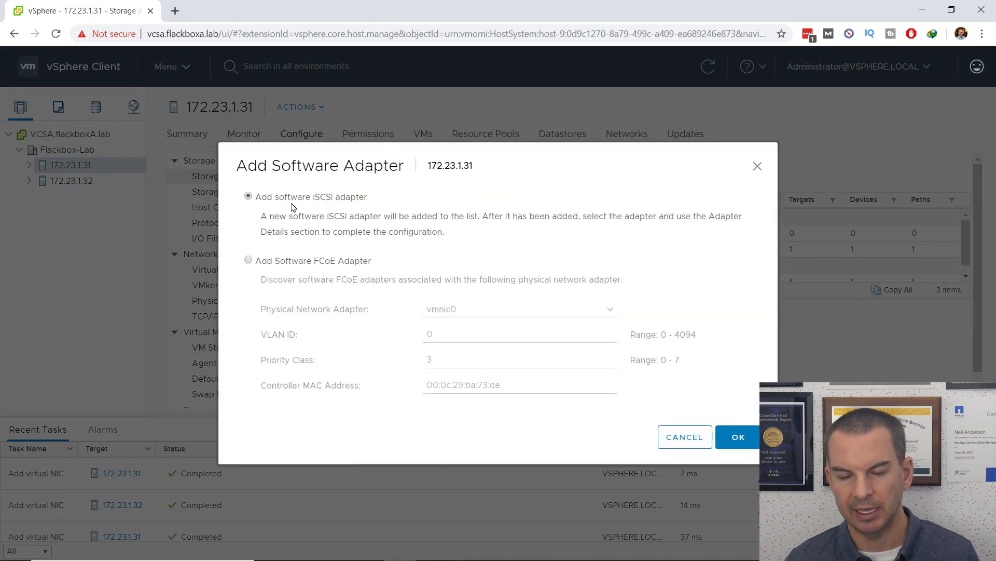
{"action": "left_click", "coordinate": [733, 438]}
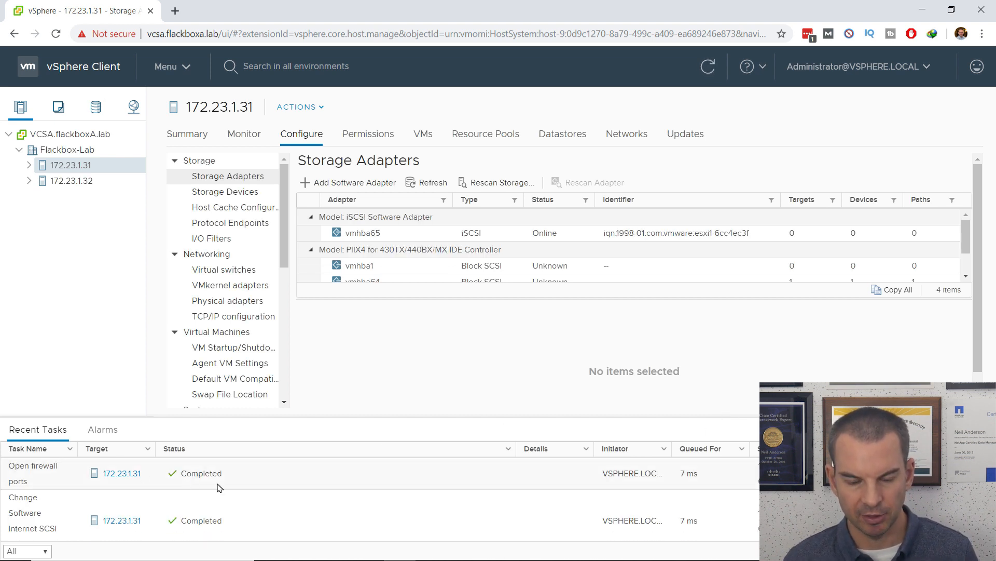
Bind the iSCSI adapter vmhba65 on host 172.23.1.31 to the SAN-A (vmk2) and SAN-B (vmk3) VMkernel adapters and rescan it
{"action": "left_click", "coordinate": [375, 234]}
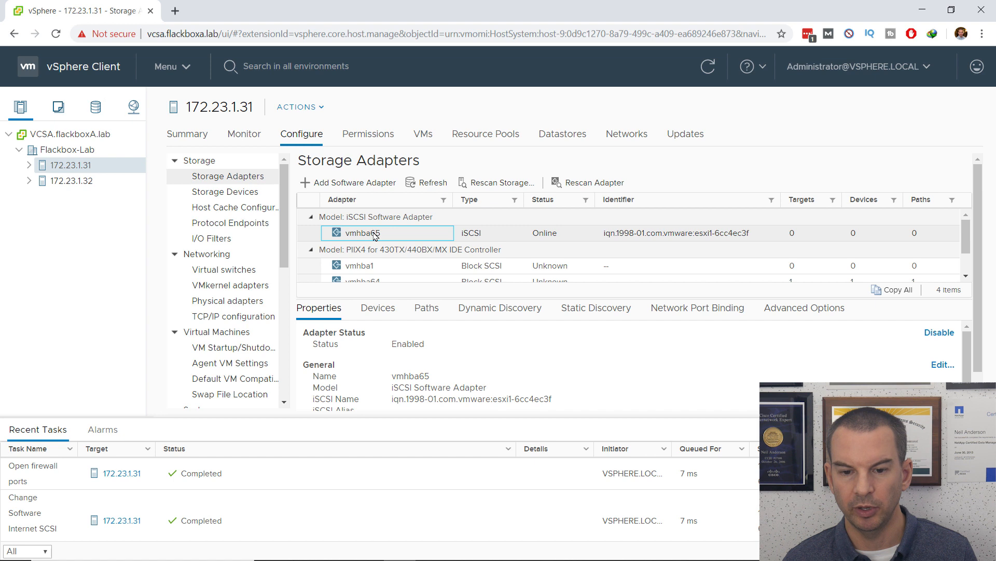
{"action": "left_click", "coordinate": [700, 311]}
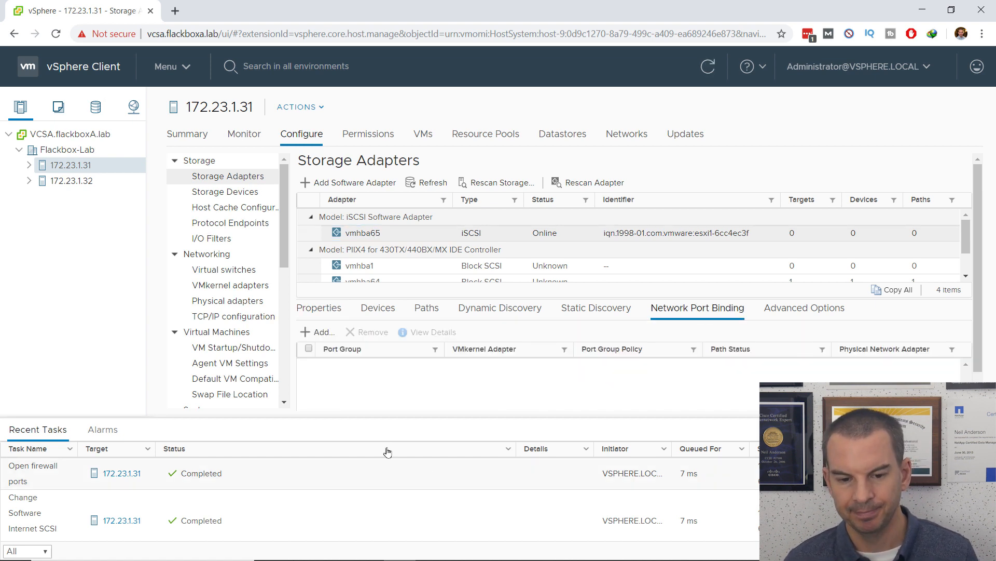
{"action": "left_click", "coordinate": [320, 333]}
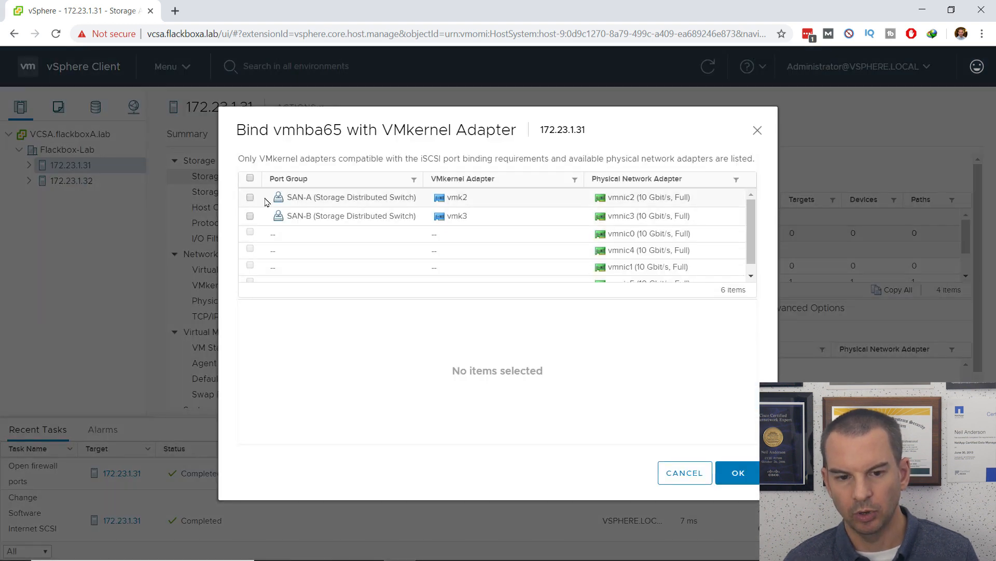
{"action": "left_click", "coordinate": [251, 178]}
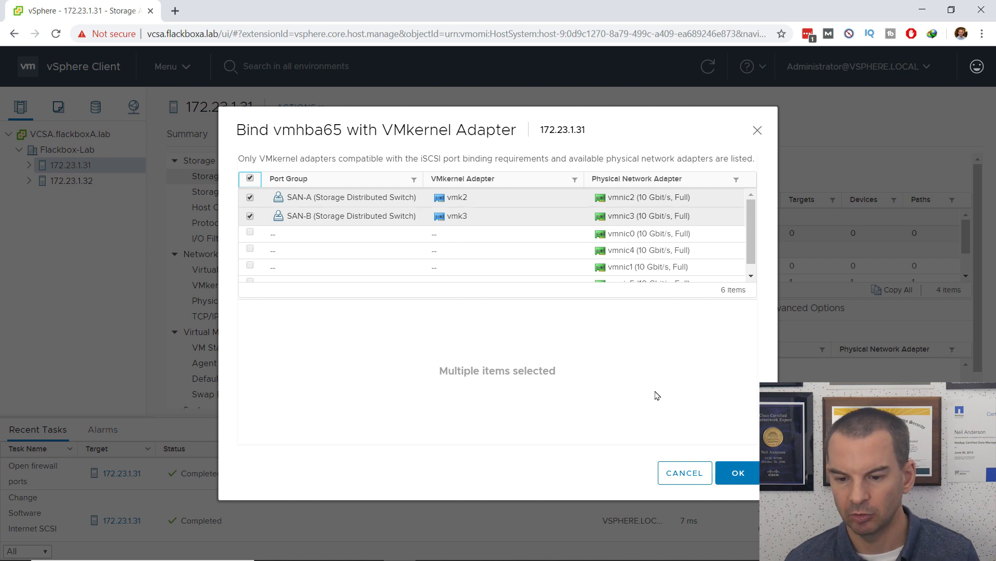
{"action": "left_click", "coordinate": [739, 471]}
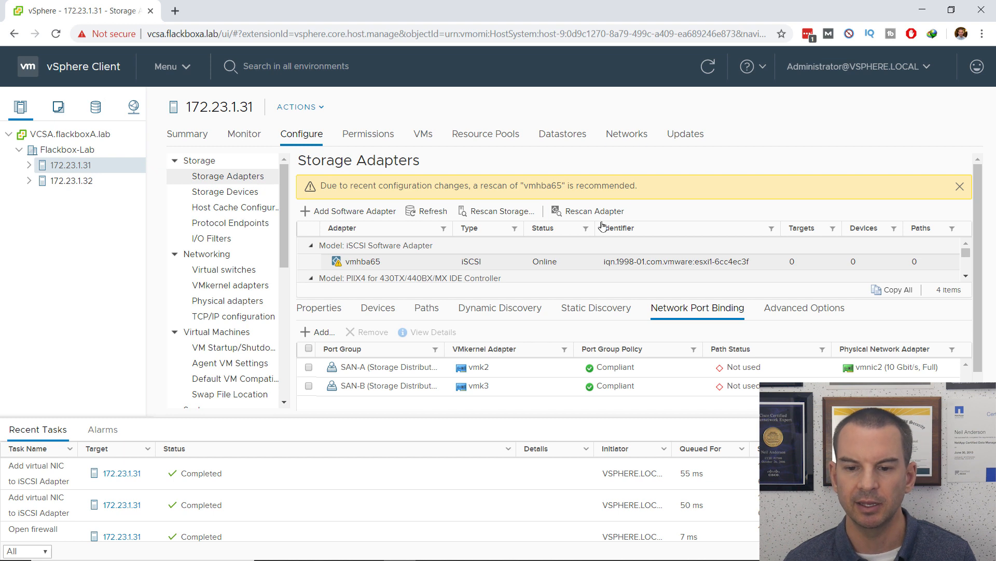
{"action": "left_click", "coordinate": [585, 217]}
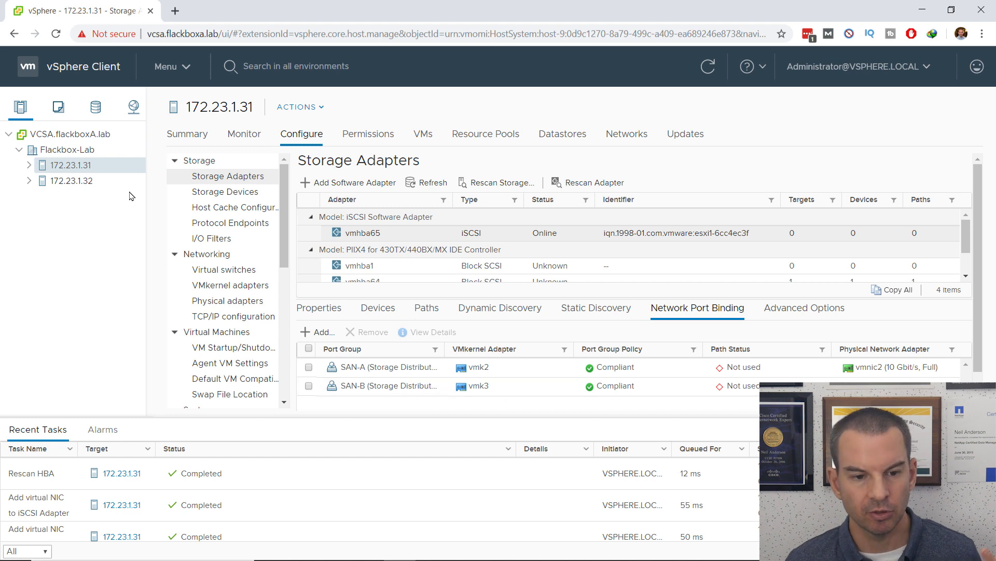
Add a software iSCSI adapter to the storage adapters of host 172.23.1.32
{"action": "left_click", "coordinate": [64, 184]}
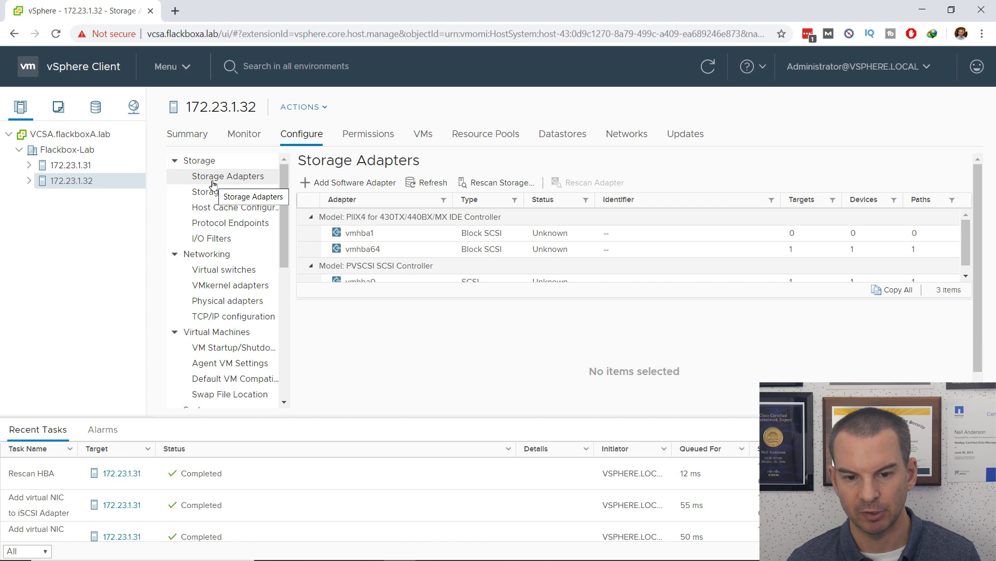
{"action": "left_click", "coordinate": [335, 185]}
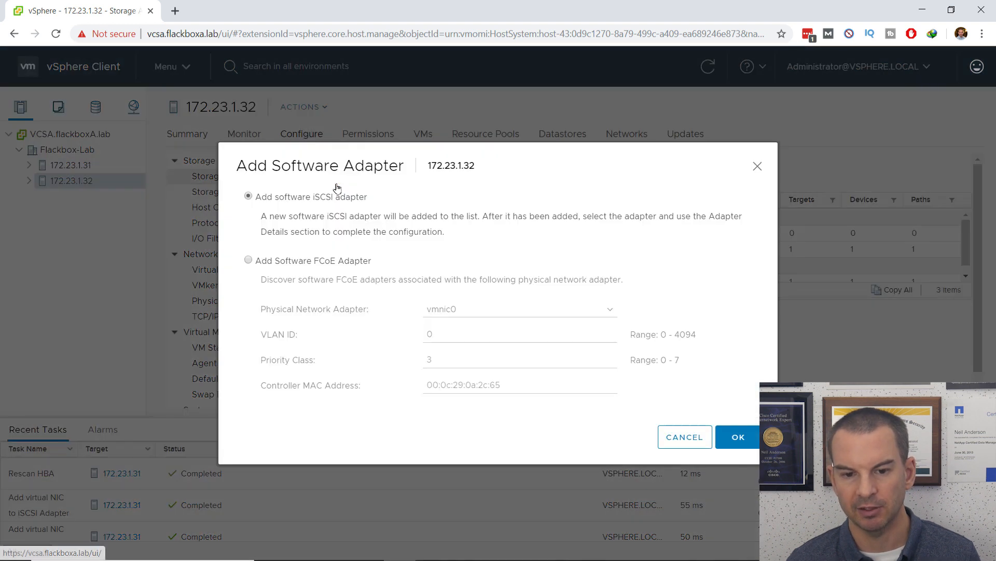
{"action": "left_click", "coordinate": [739, 437]}
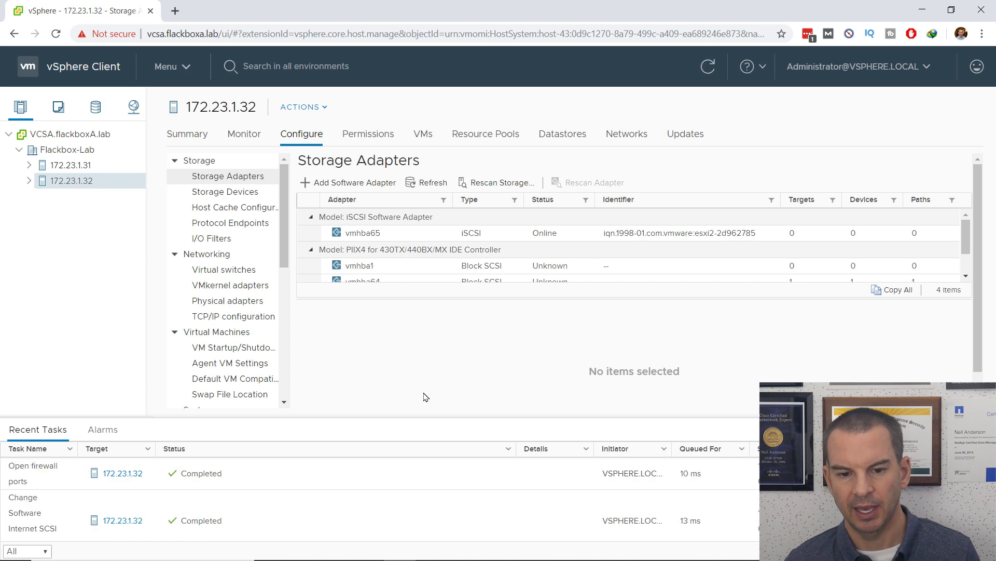
Bind vmhba65 on host 172.23.1.32 to the SAN-A (vmk2) and SAN-B (vmk3) VMkernel adapters and rescan the adapter
{"action": "left_click", "coordinate": [372, 232]}
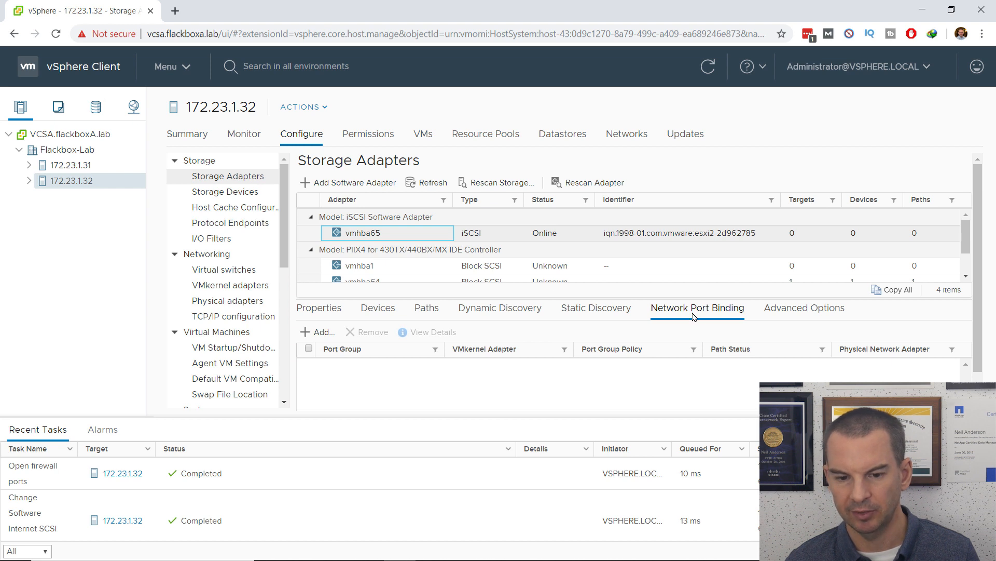
{"action": "left_click", "coordinate": [311, 333]}
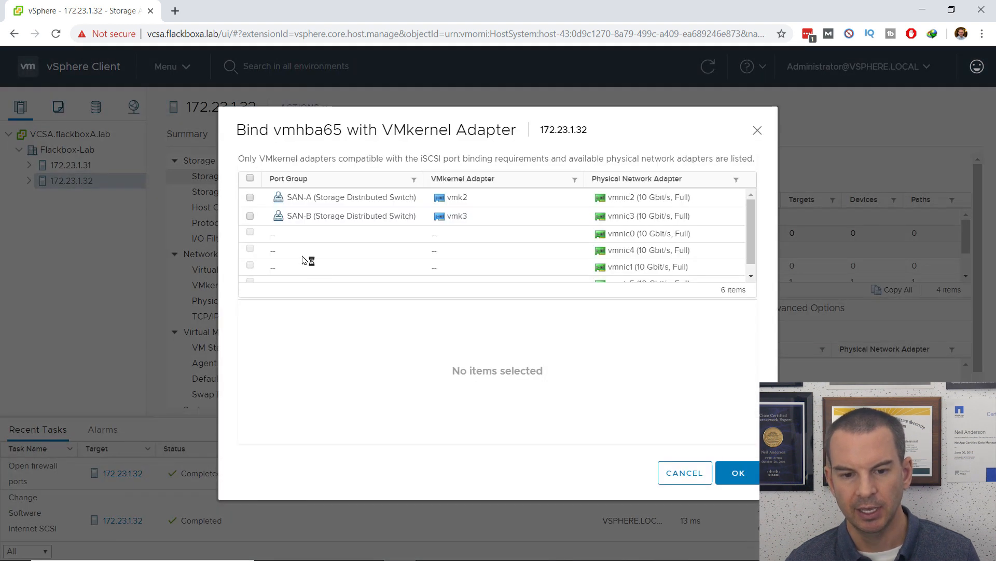
{"action": "left_click", "coordinate": [250, 178]}
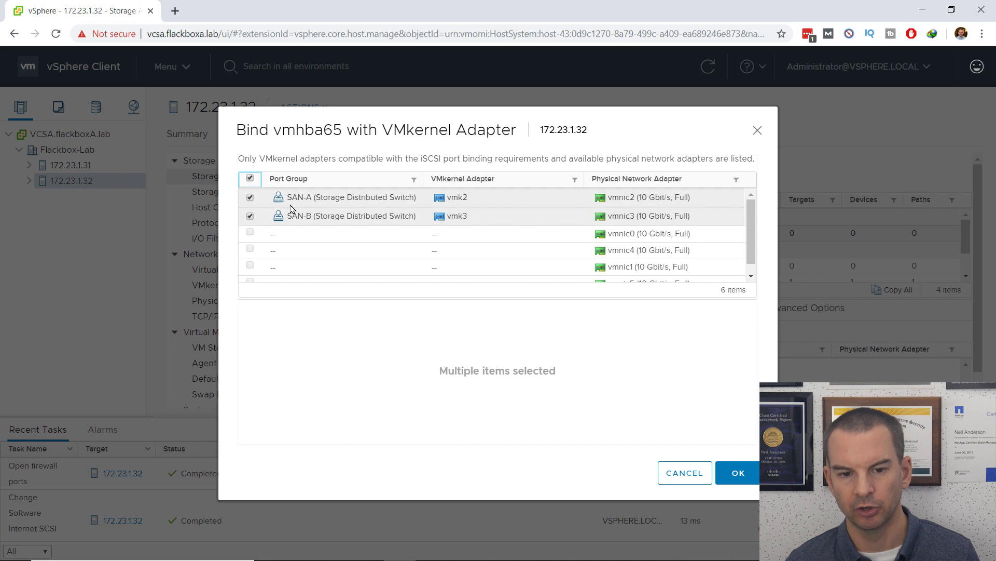
{"action": "left_click", "coordinate": [740, 471]}
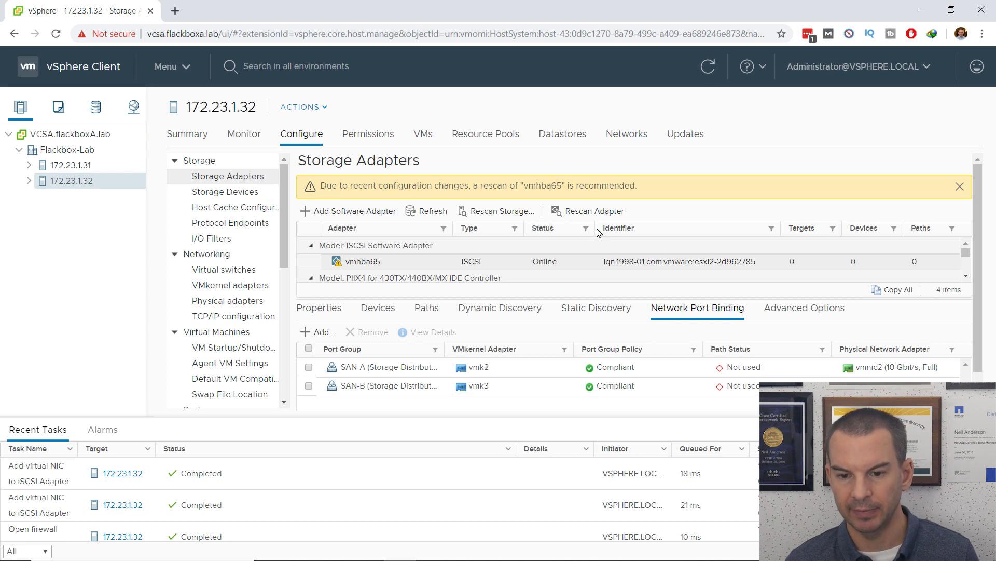
{"action": "left_click", "coordinate": [587, 212]}
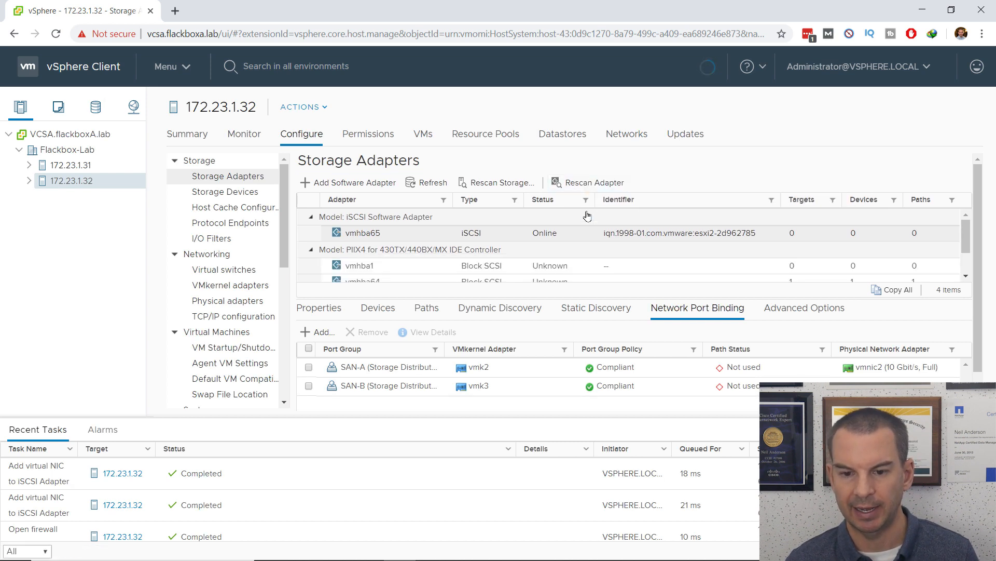